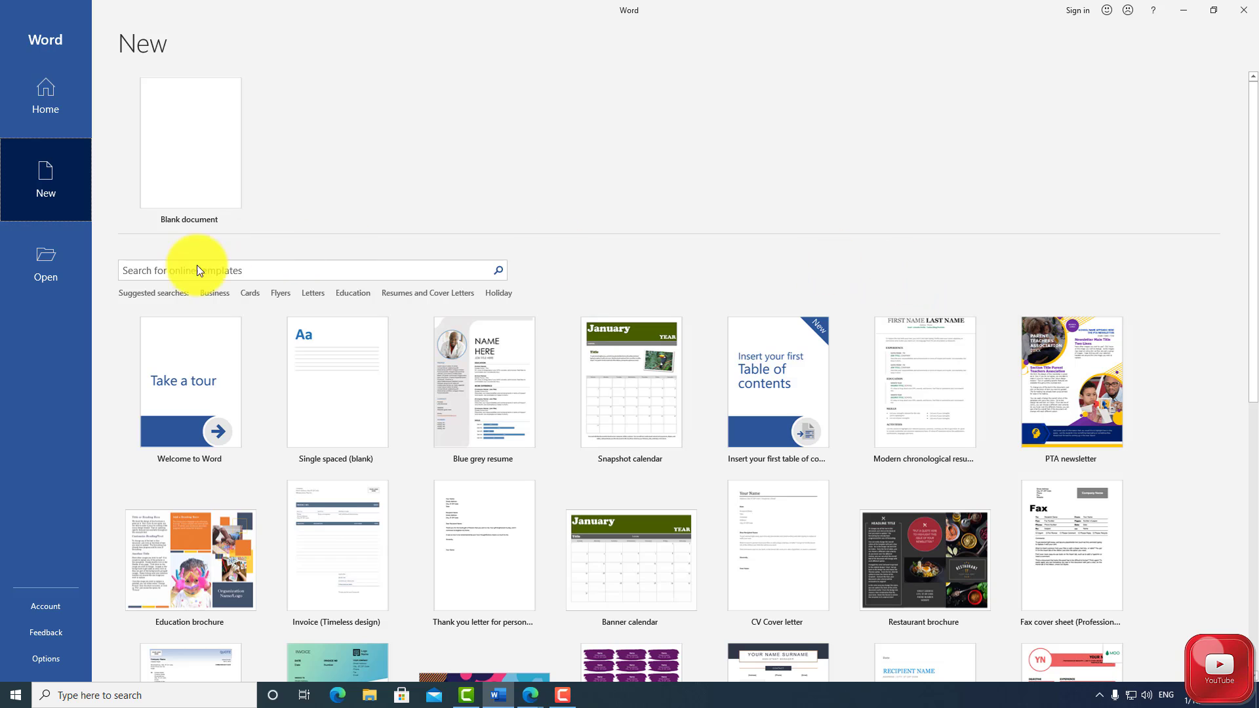
left_click(154, 268)
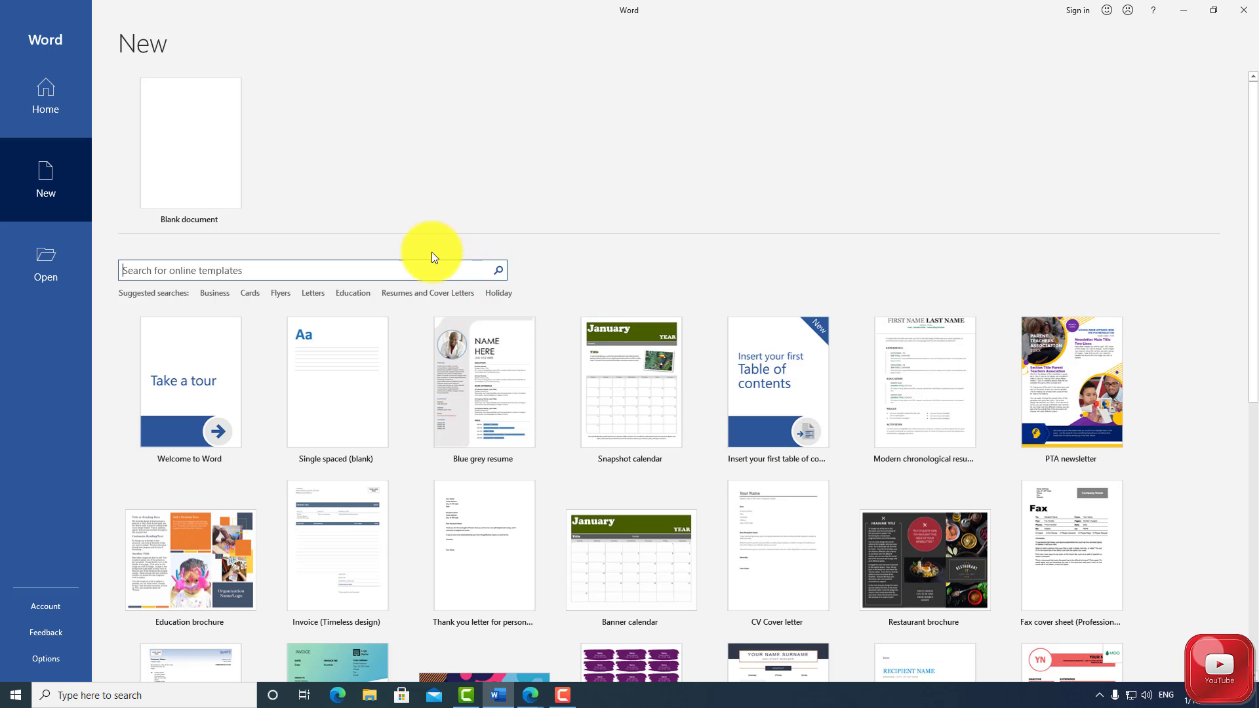
left_click(55, 258)
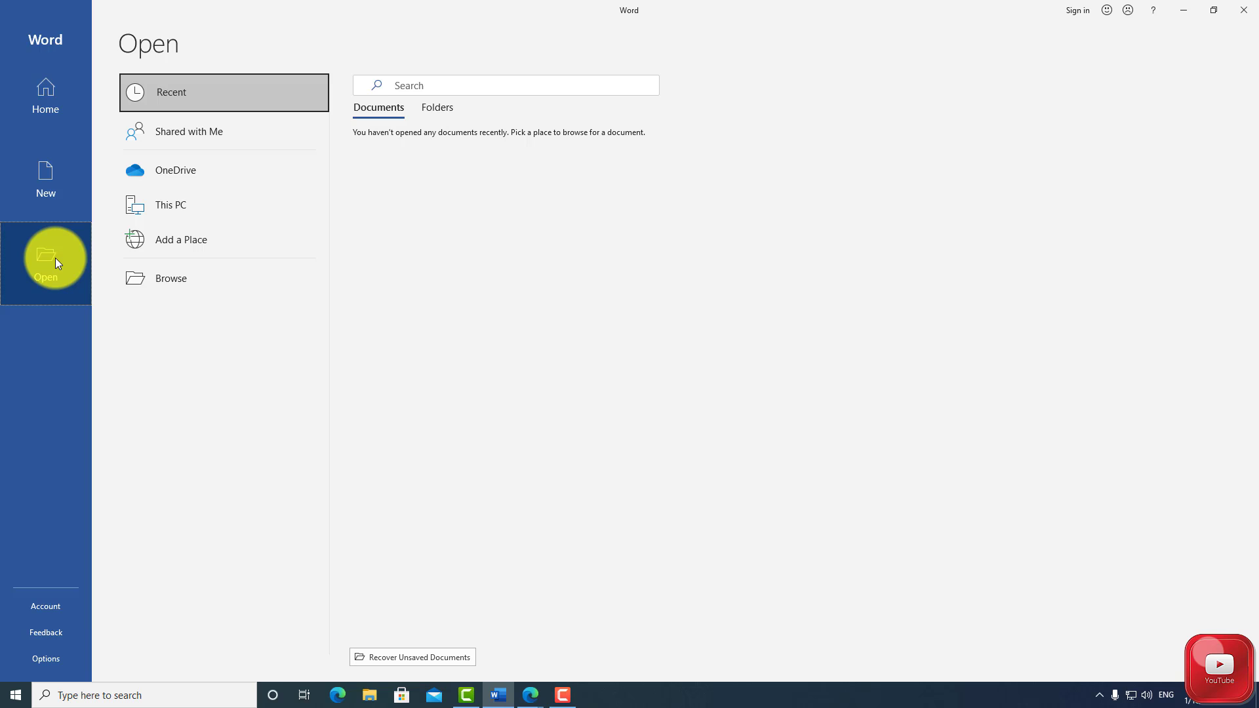
left_click(164, 279)
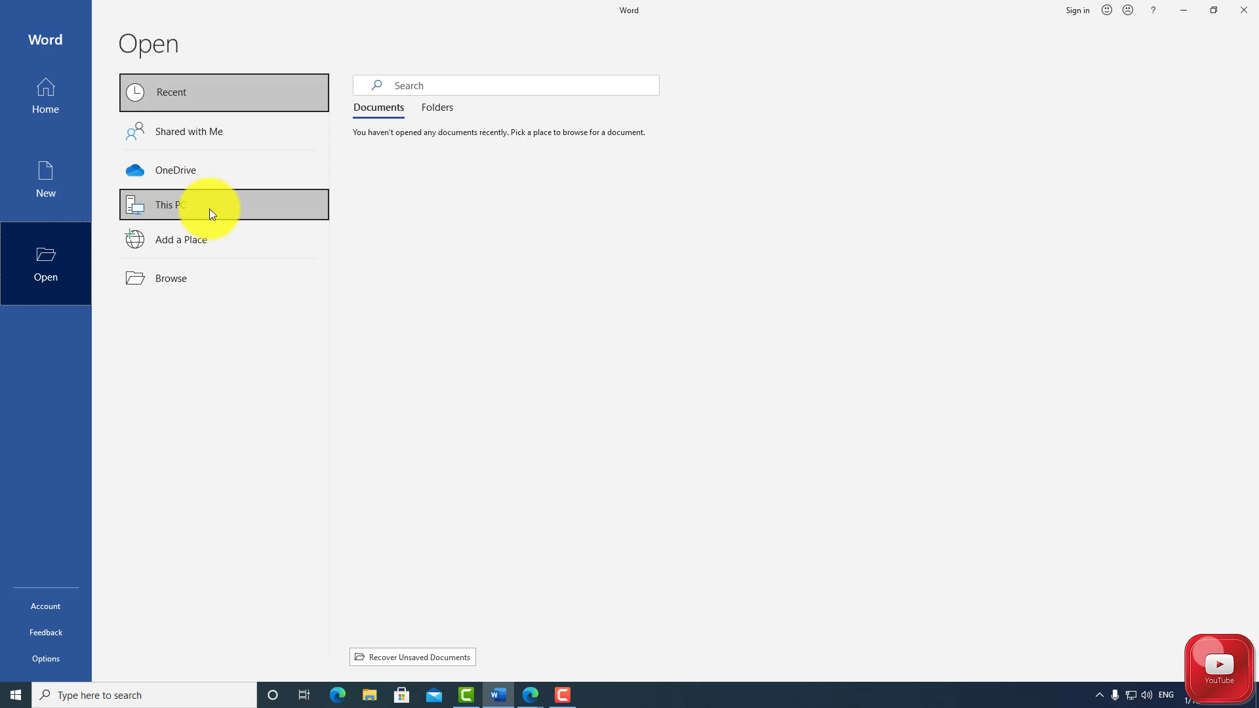
left_click(205, 275)
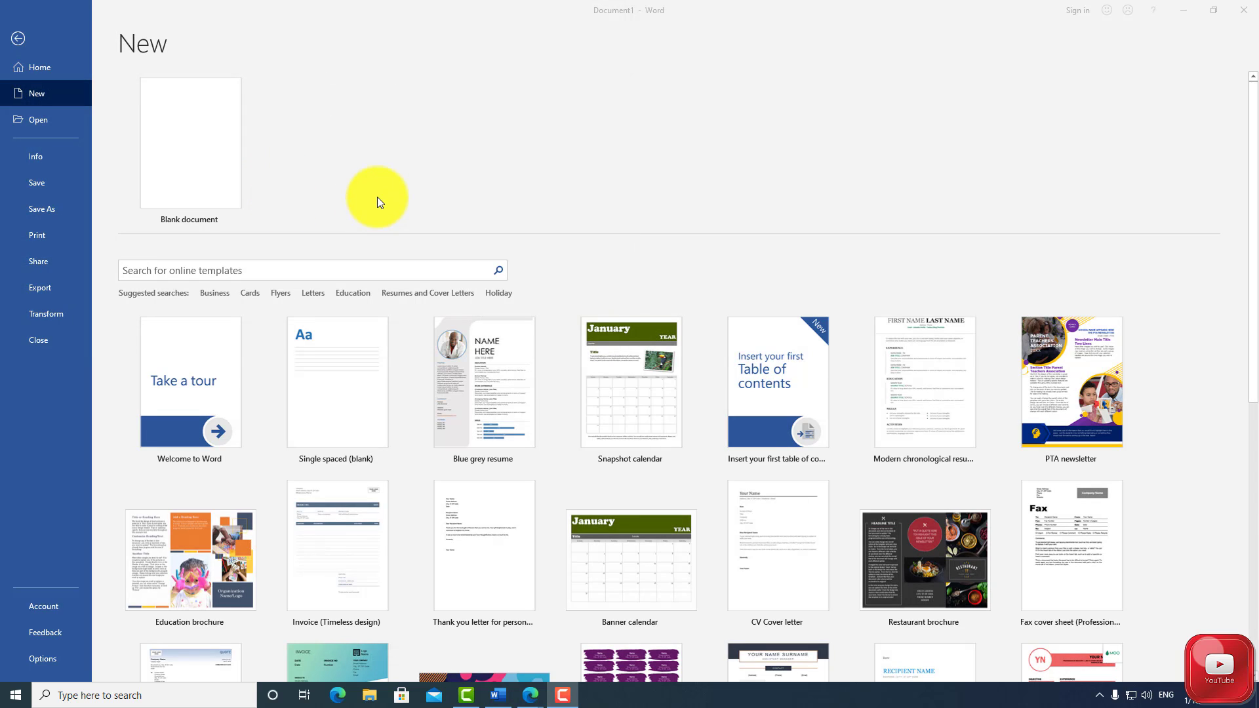
Create a blank document and enter the word "Heading" on its first line
left_click(197, 154)
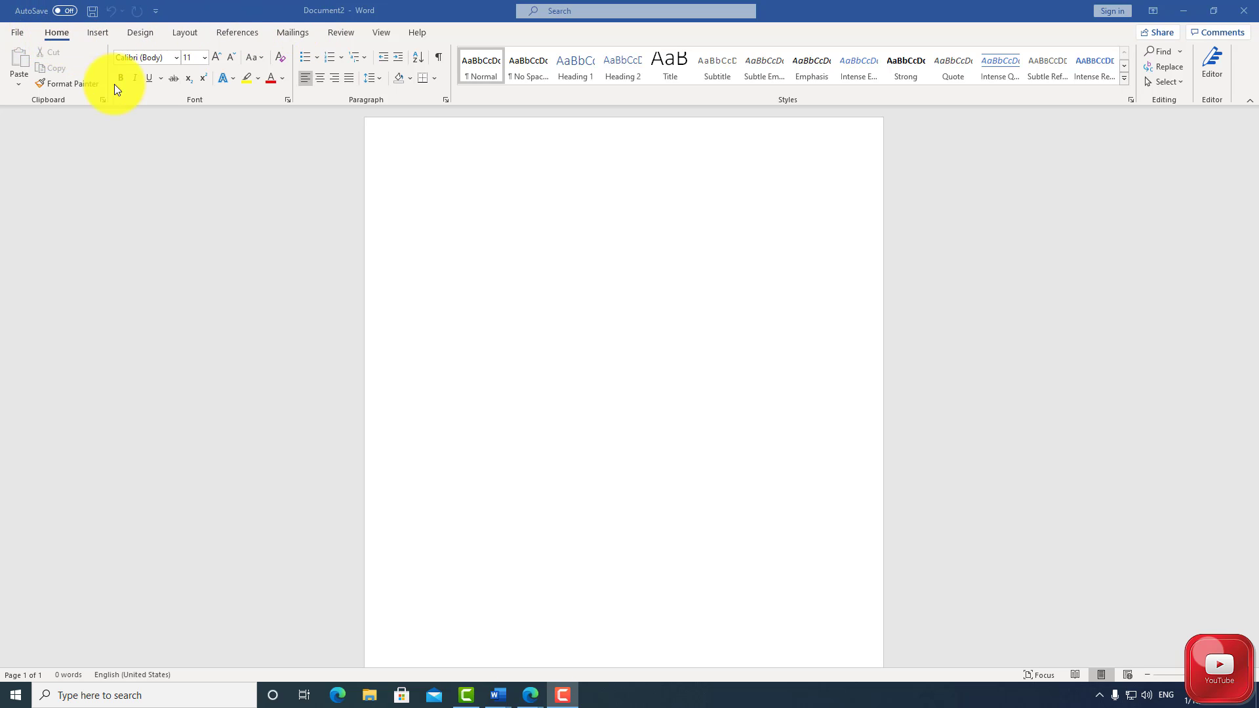
left_click(419, 190)
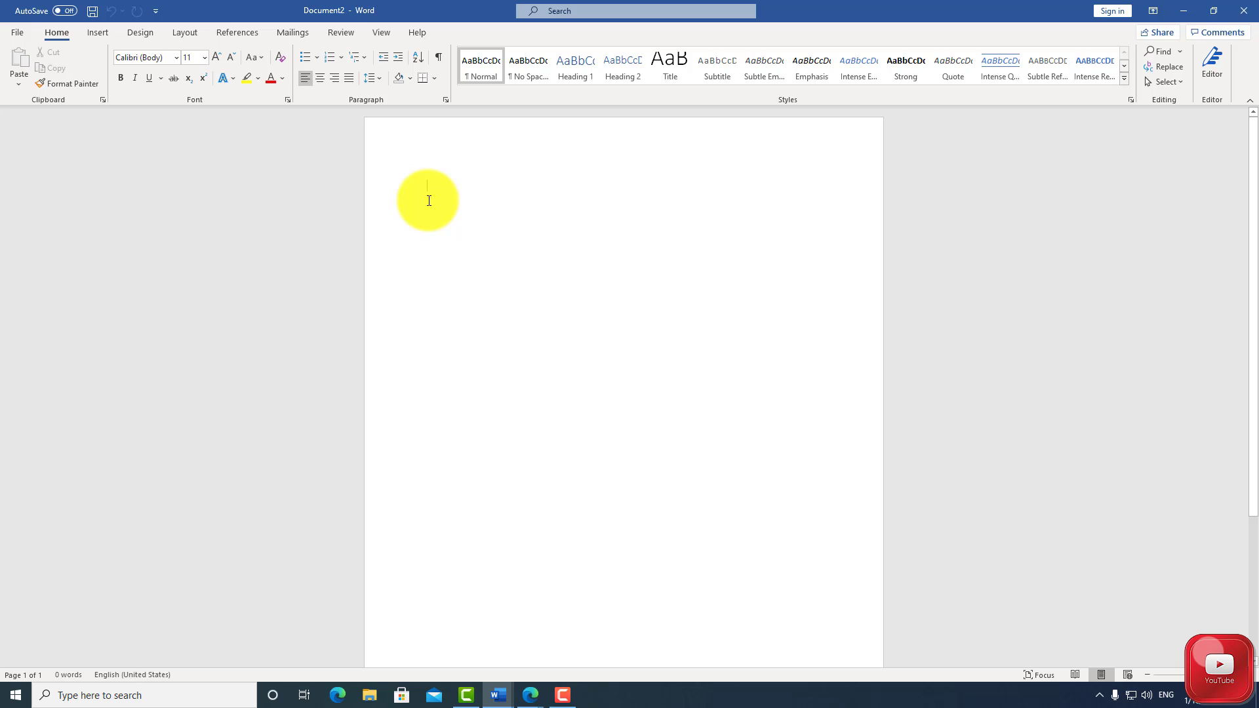
type("Heading")
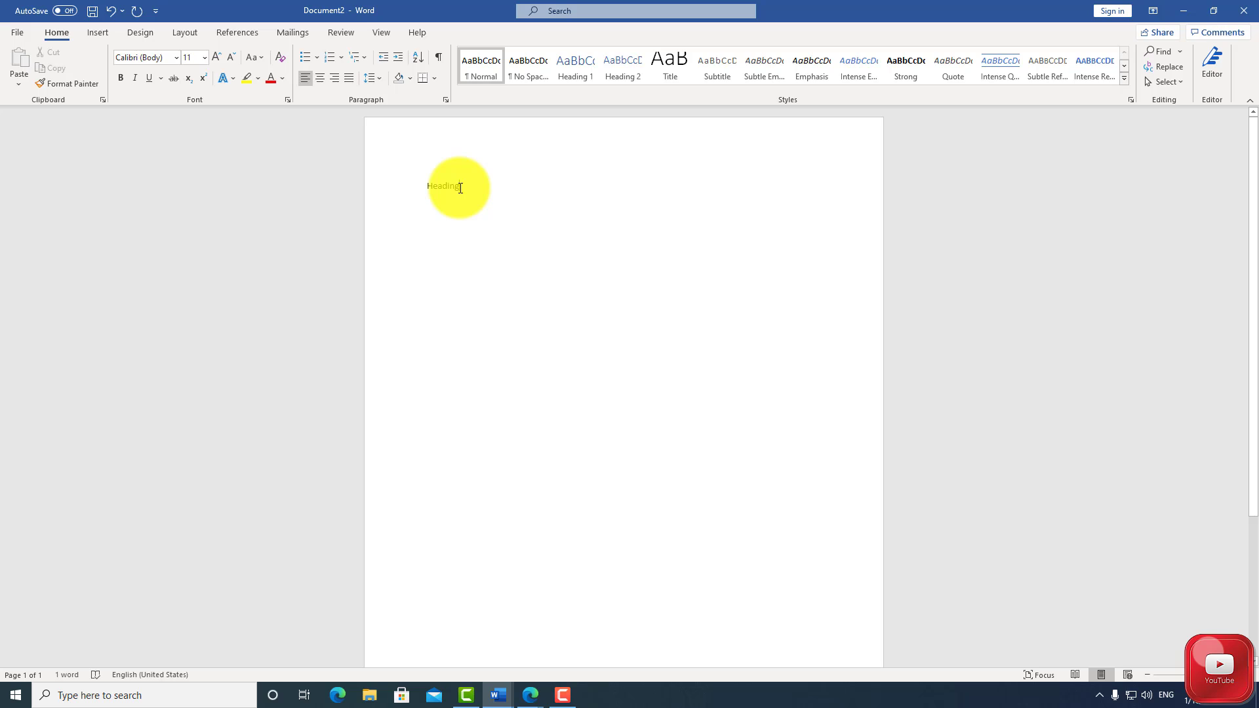
Copy the word "Heading" and paste it on a new line directly below
left_click_drag(460, 188, 429, 190)
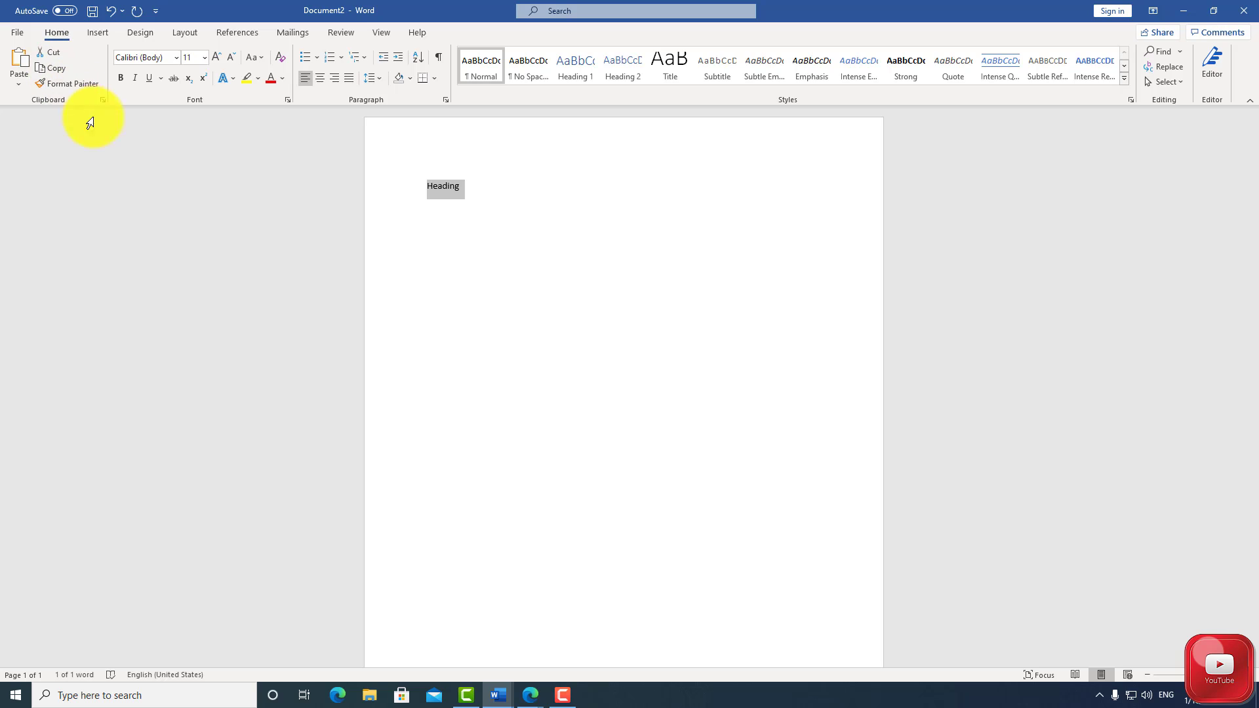
left_click(467, 190)
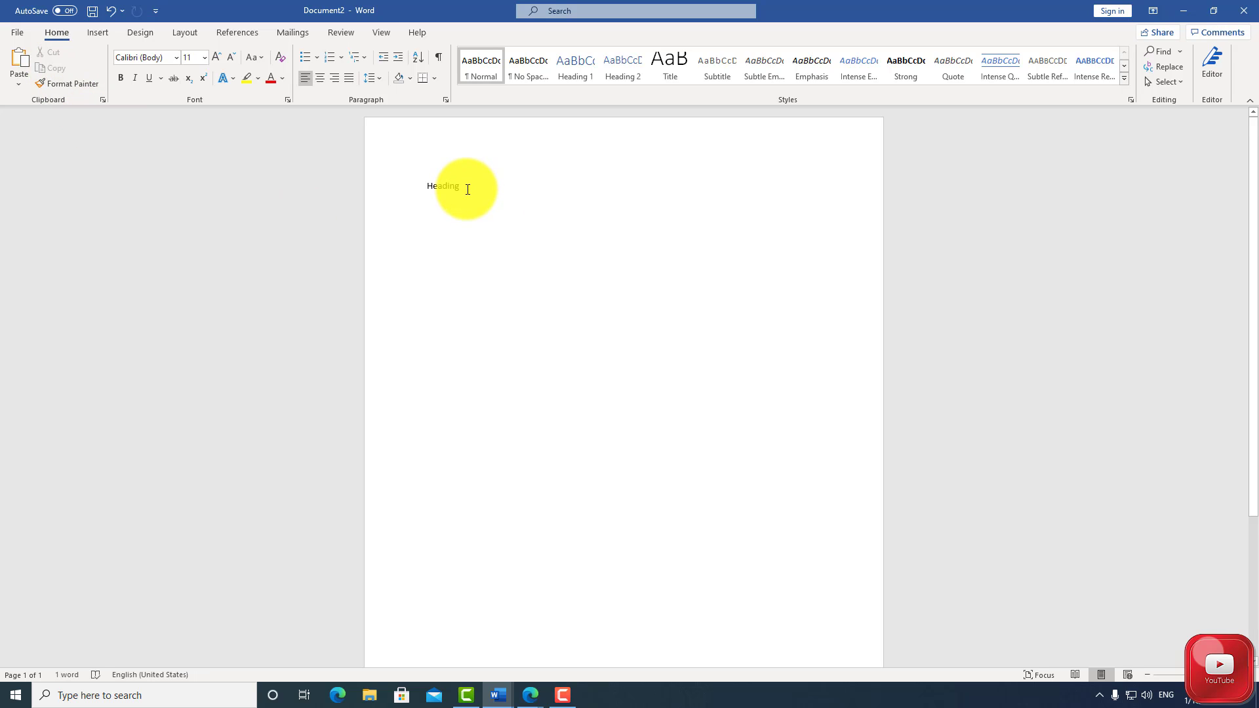
double_click(456, 218)
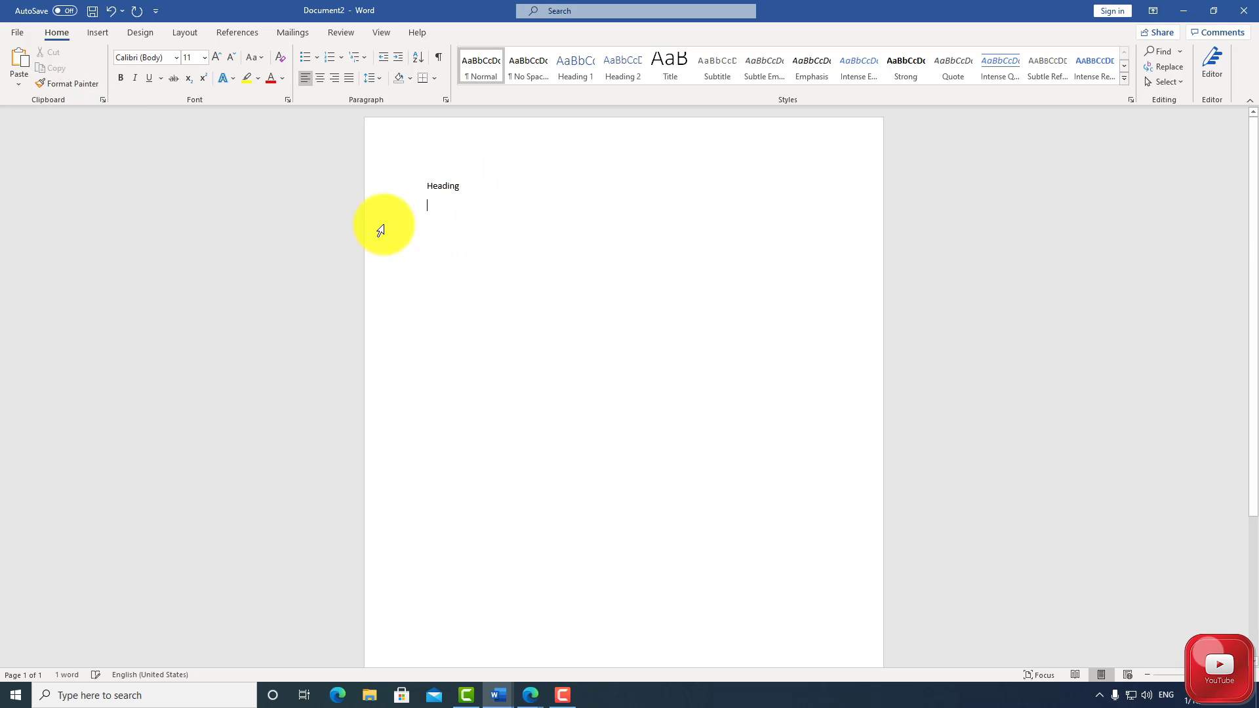
left_click(19, 63)
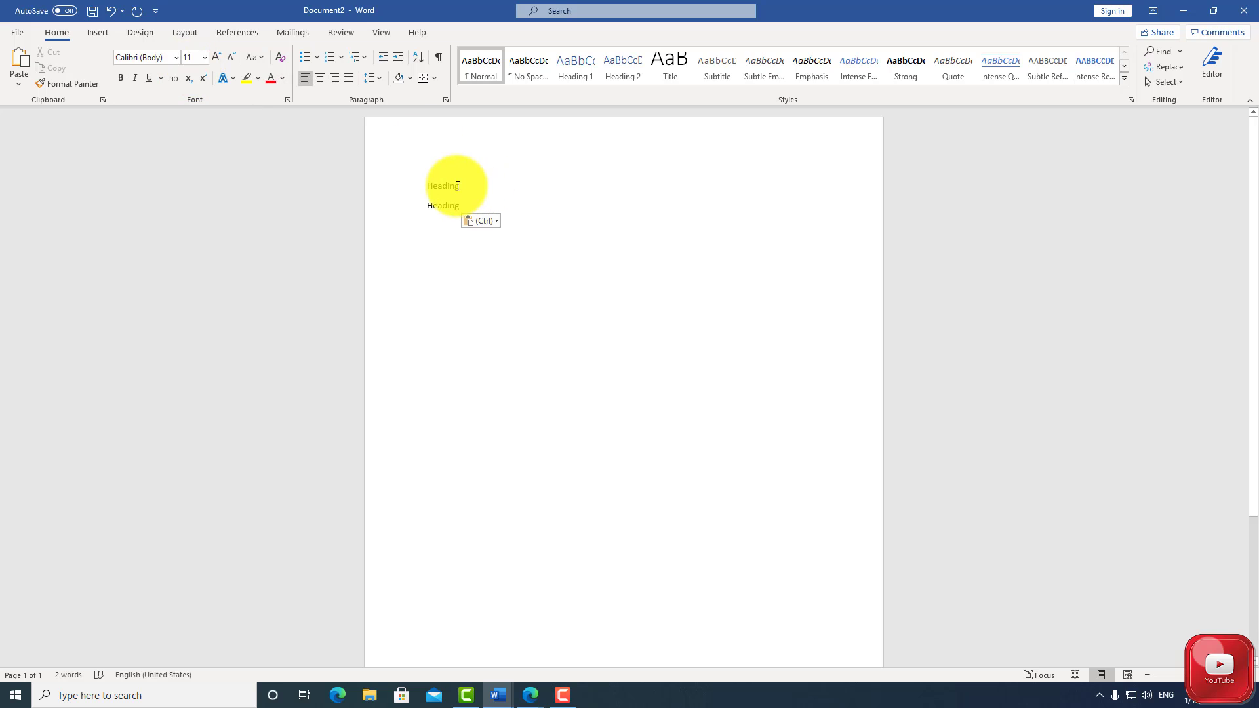
Make the first "Heading" line bold, italic and underlined
left_click_drag(462, 190, 411, 188)
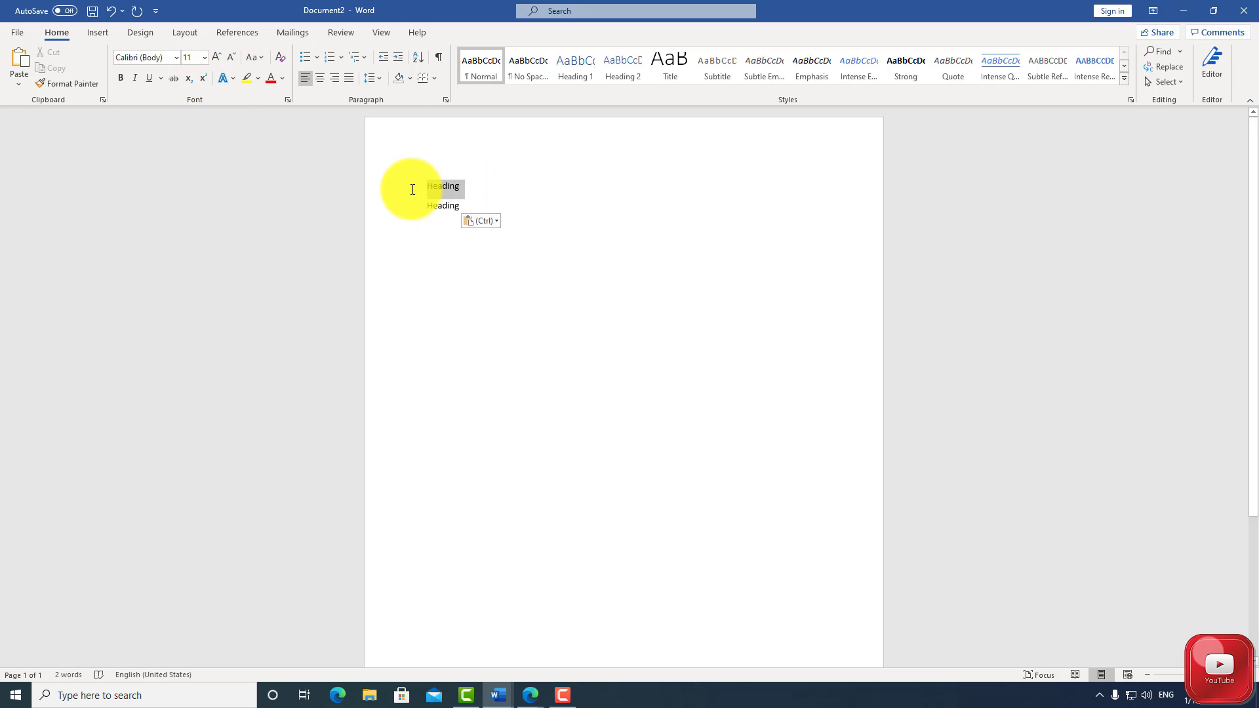
left_click(119, 80)
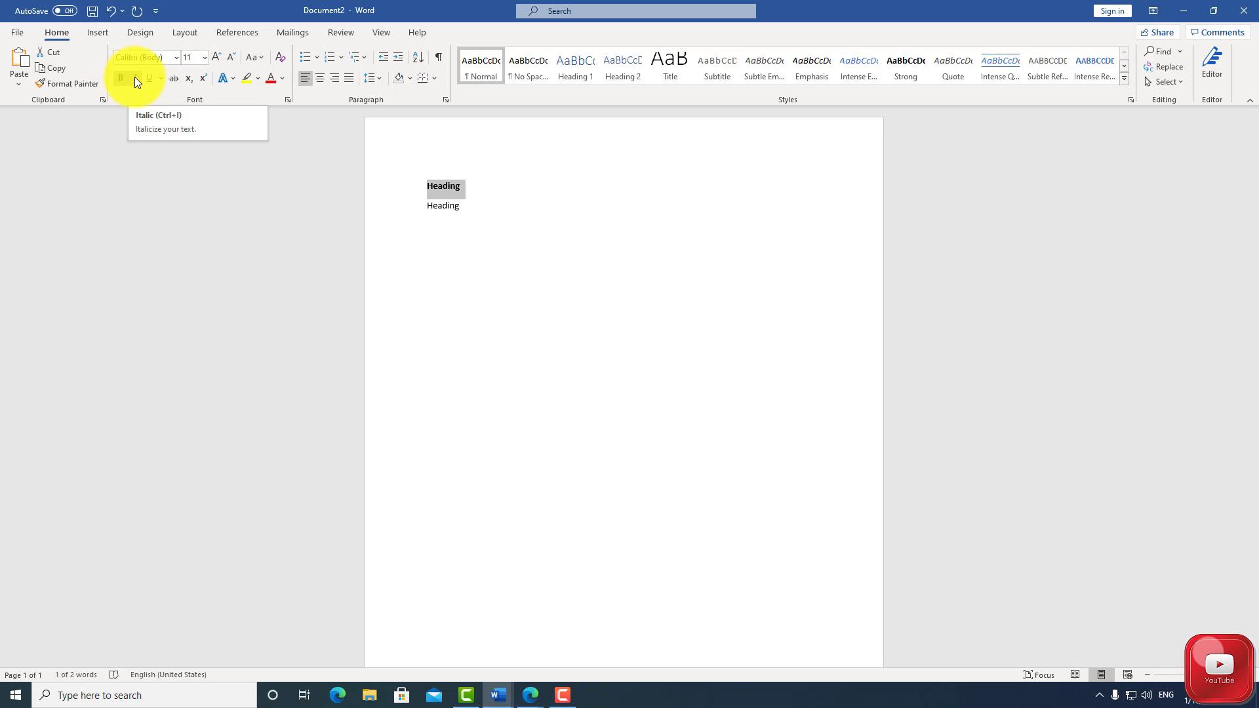
left_click(135, 79)
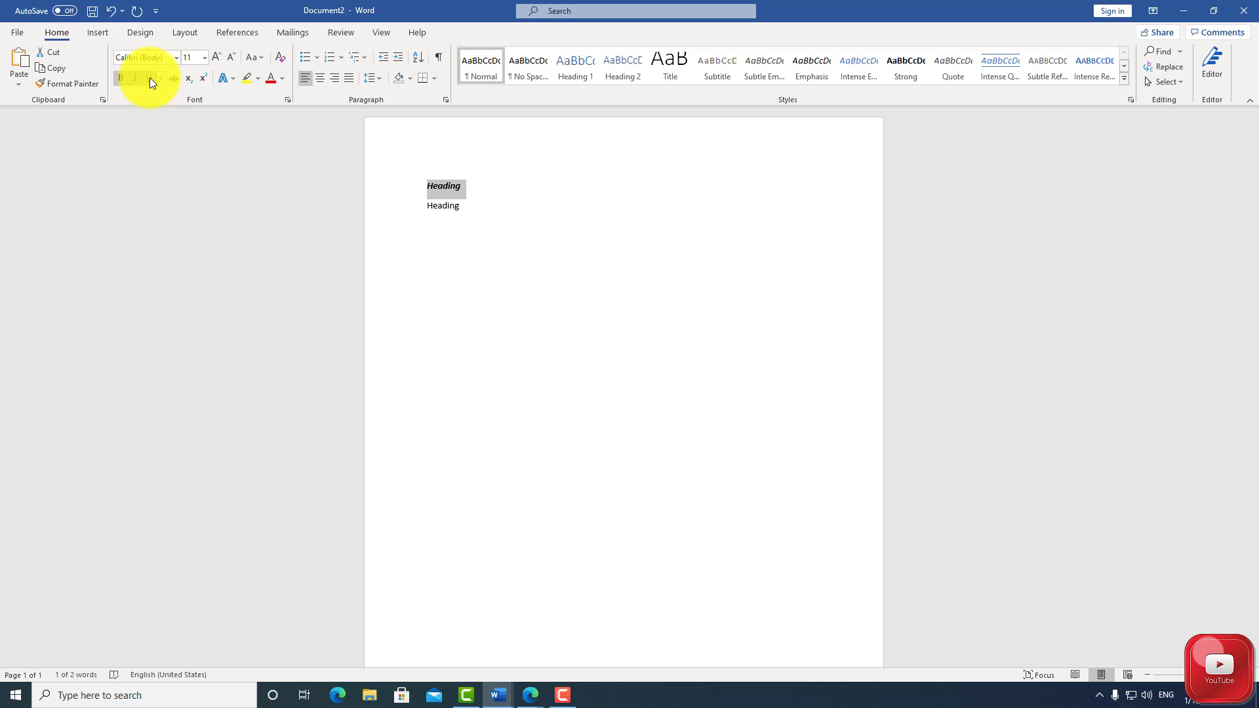
left_click(150, 79)
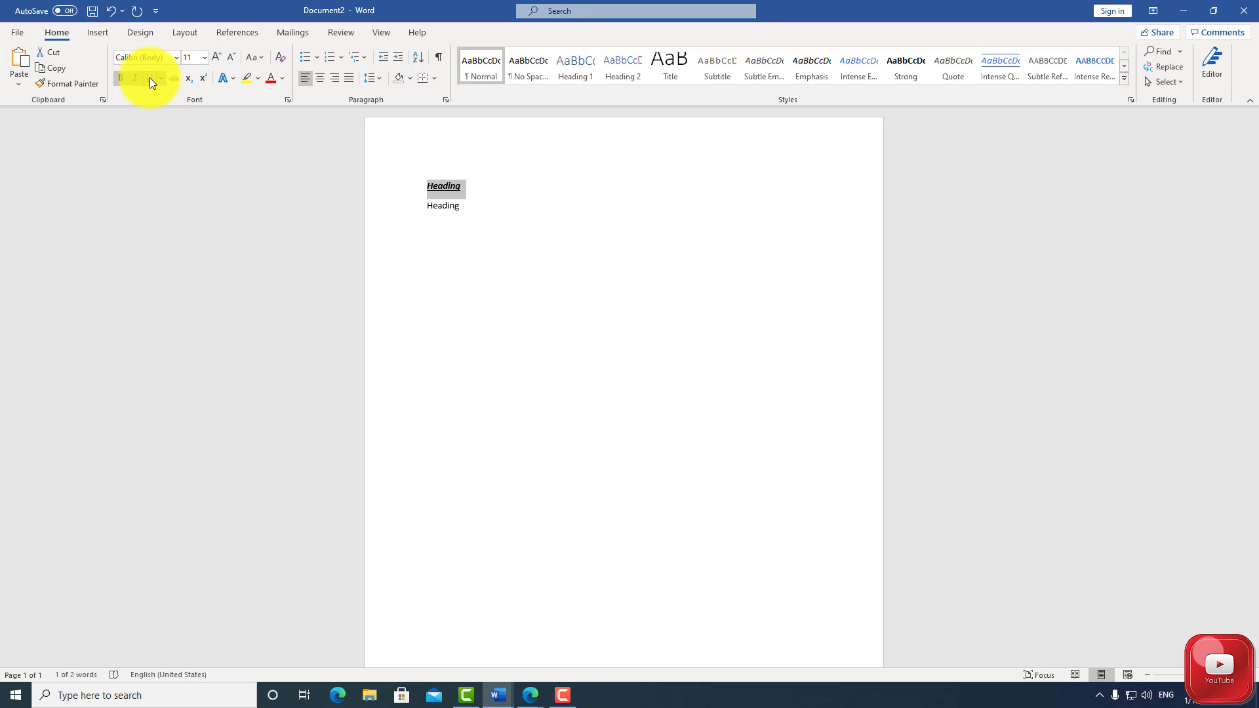
Set the first "Heading" line to font size 36 and change its font to Chalktastic
left_click(203, 59)
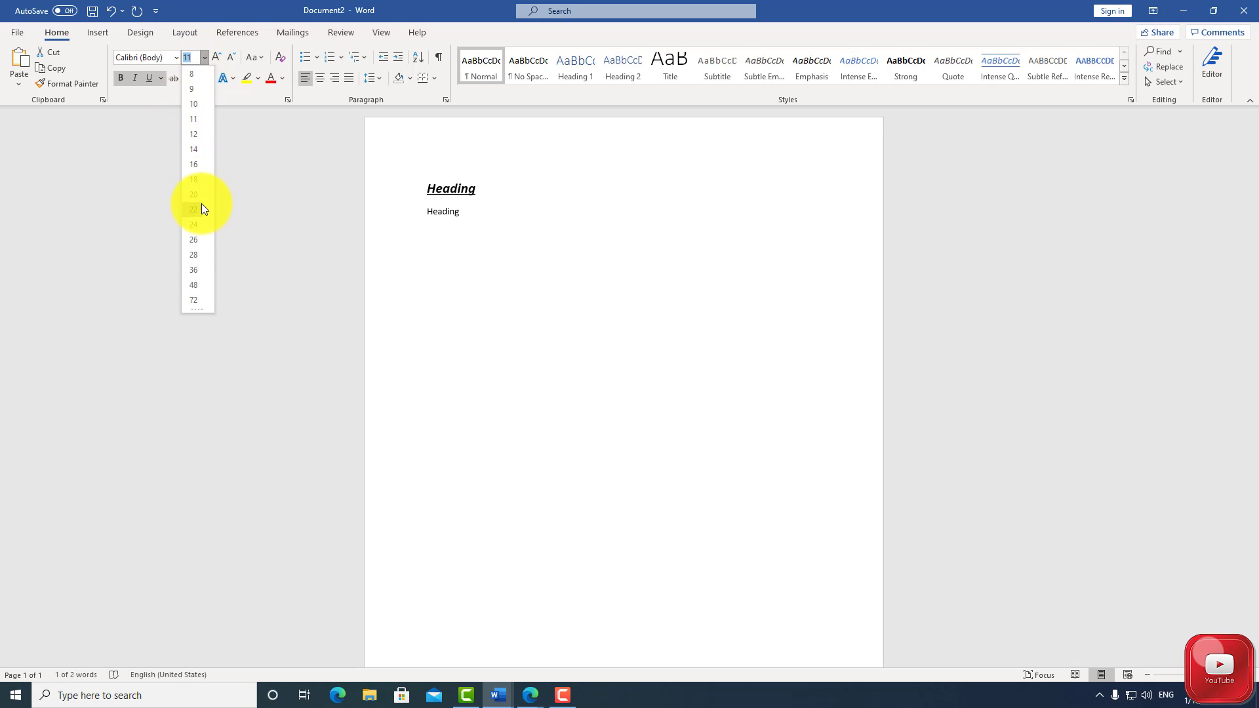
left_click(194, 267)
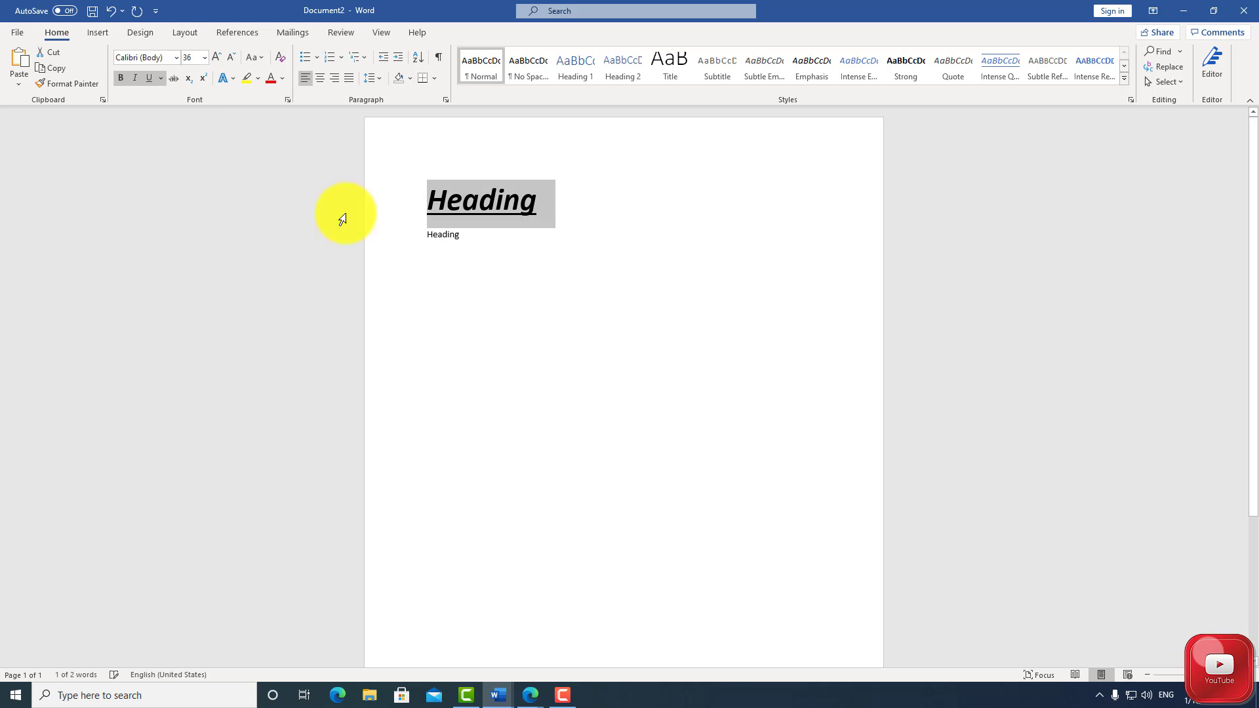
left_click(537, 204)
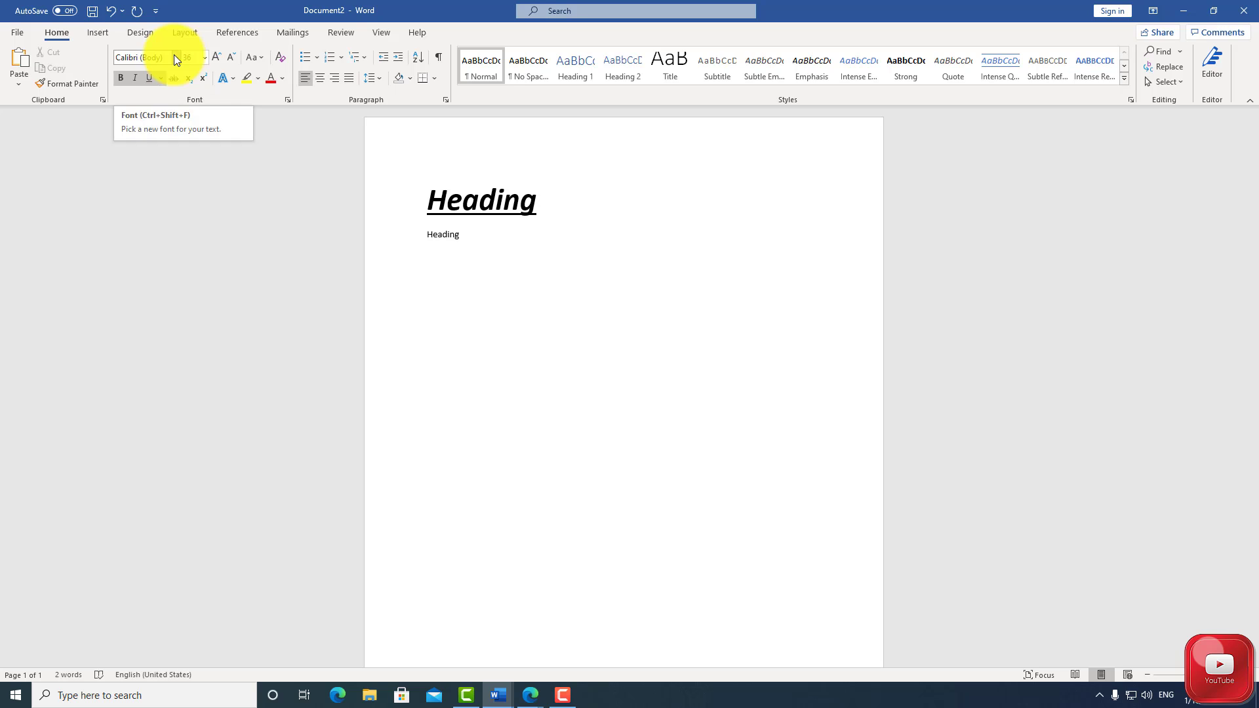
left_click_drag(536, 197, 433, 196)
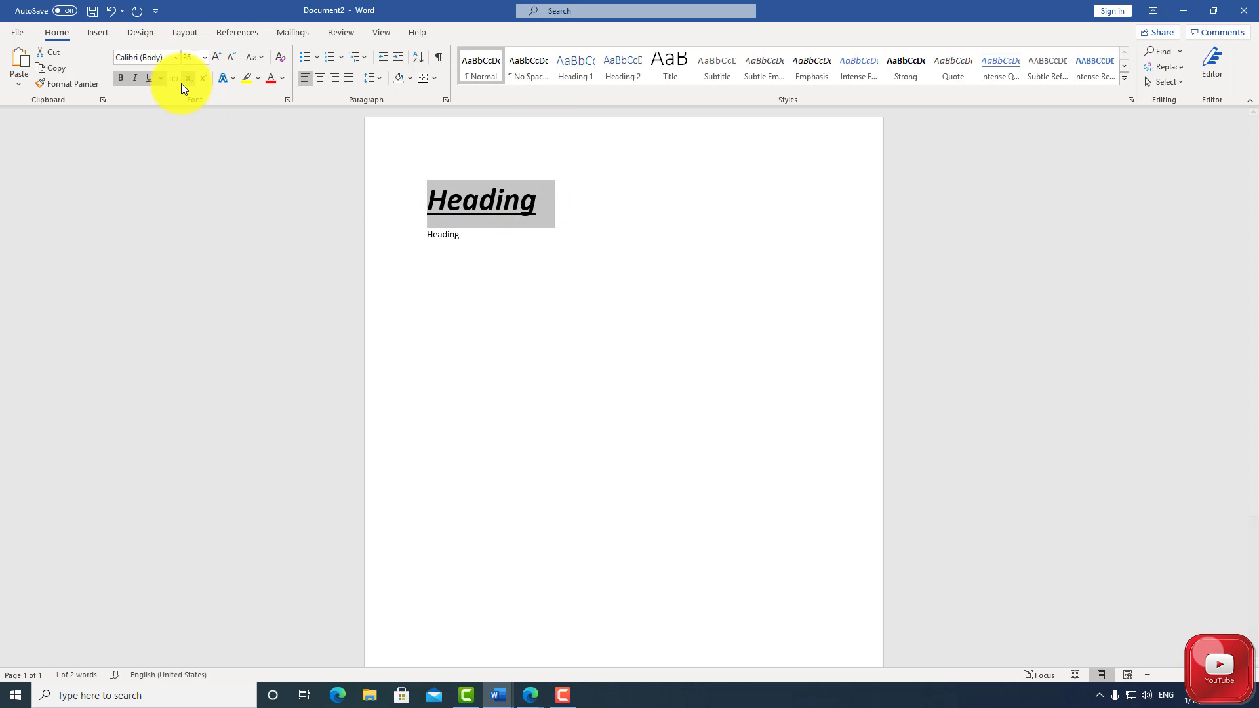
left_click(176, 58)
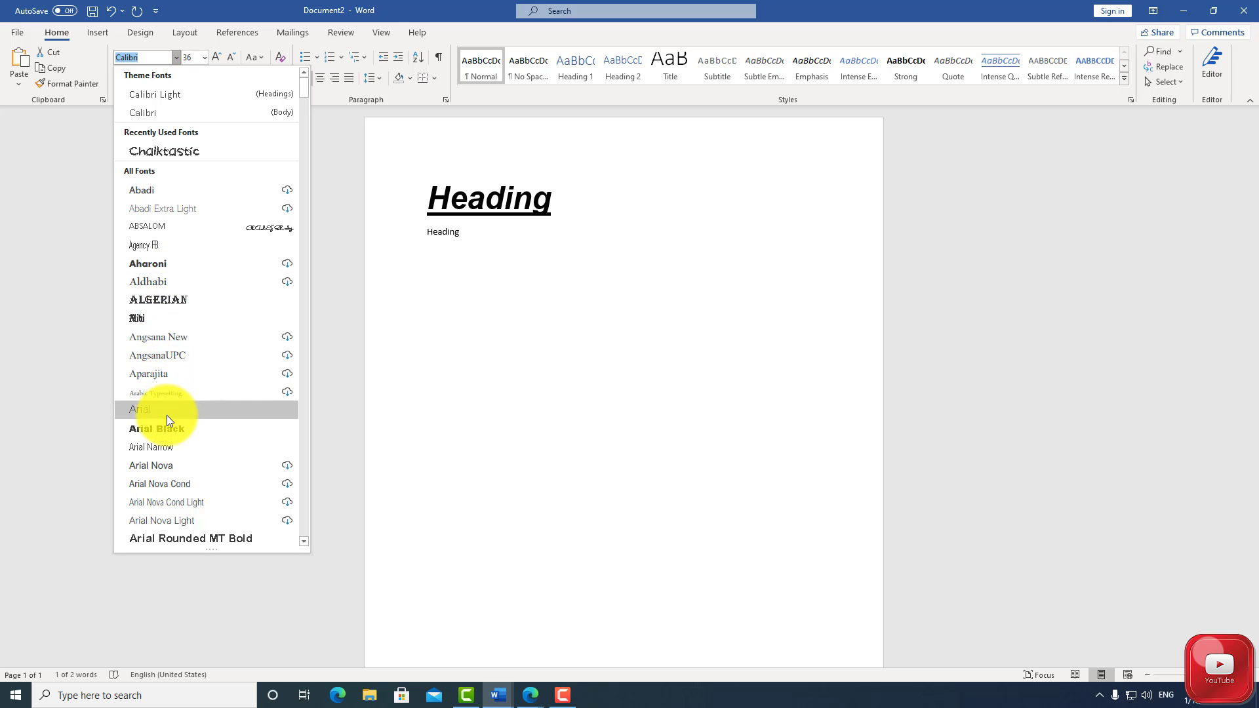
left_click(173, 151)
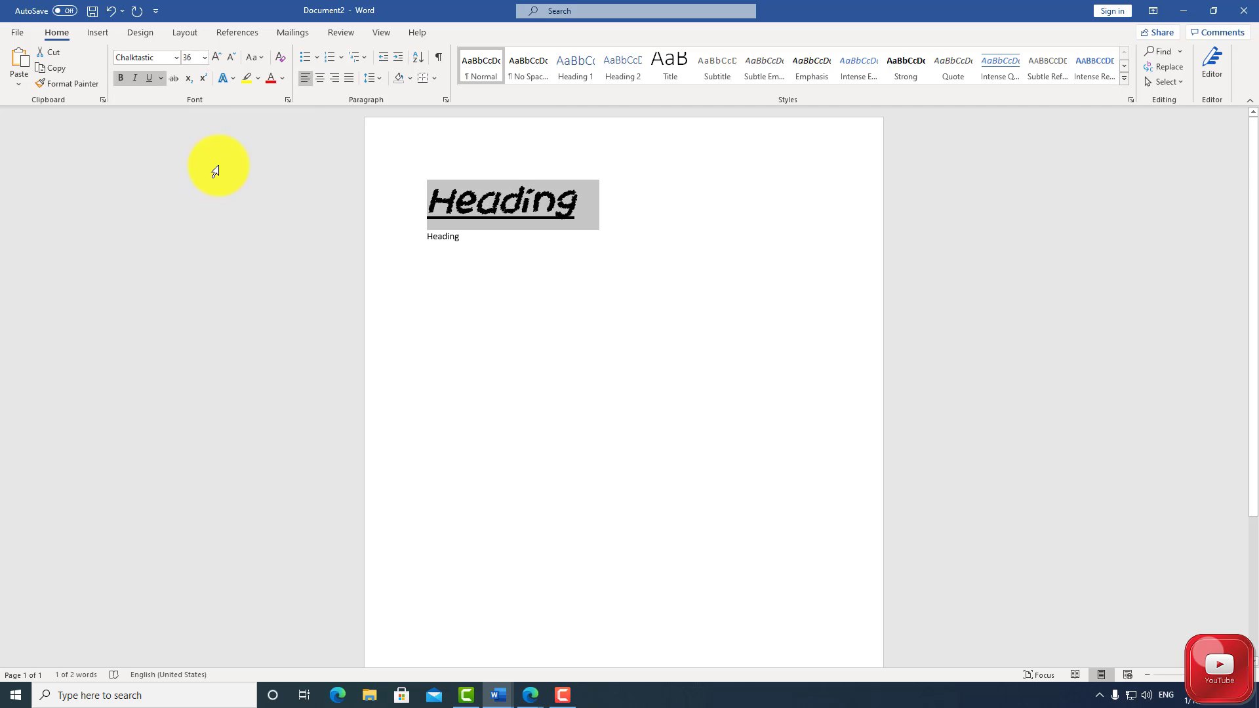
Colour the large heading dark blue and change its letters to UPPERCASE
left_click(281, 78)
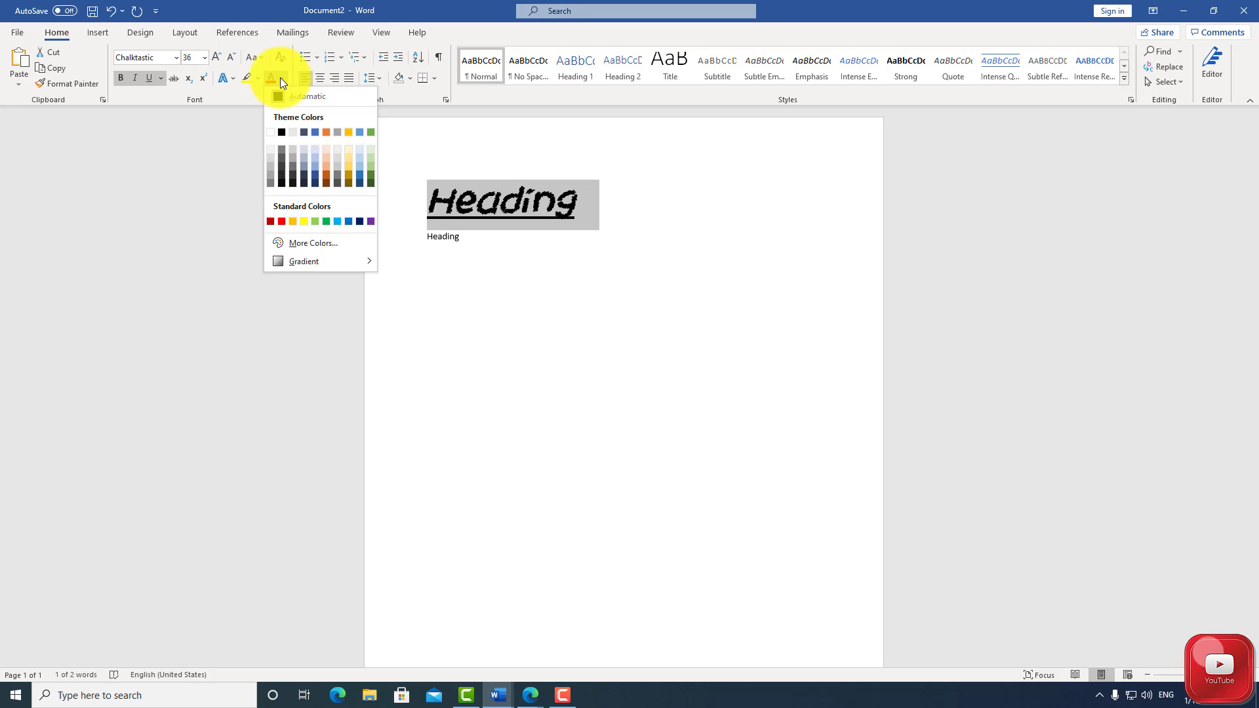
left_click(314, 175)
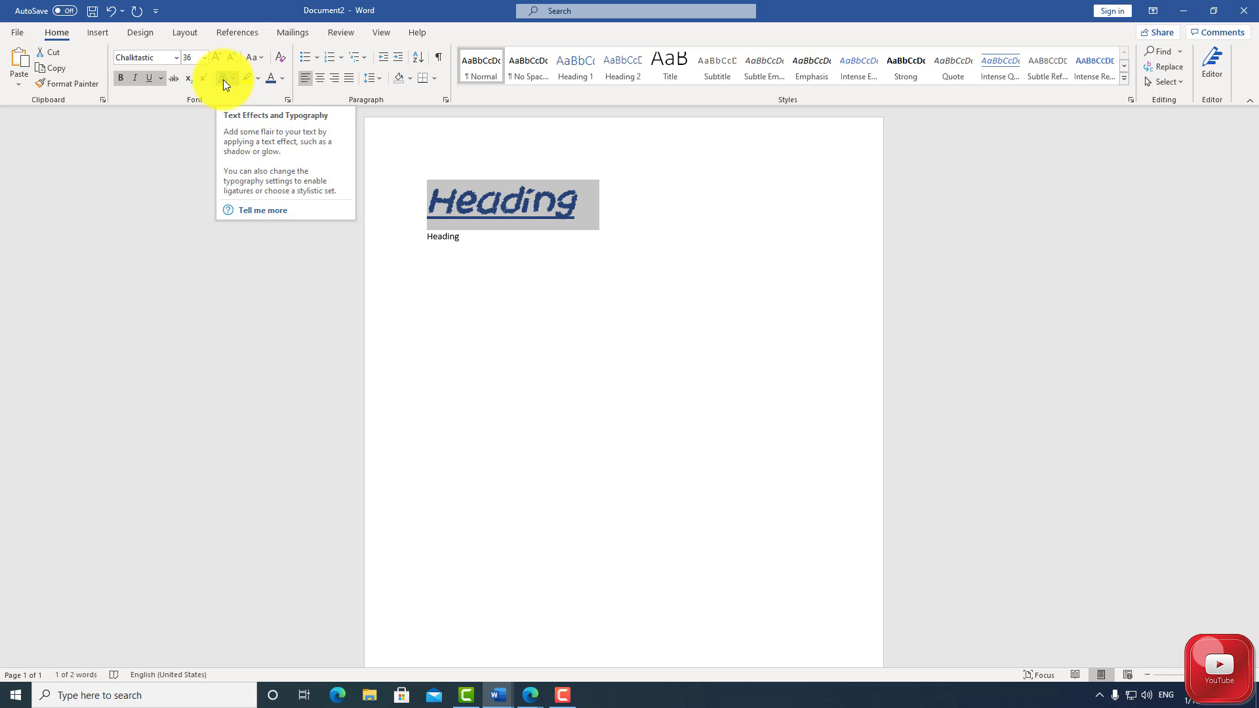
left_click(261, 61)
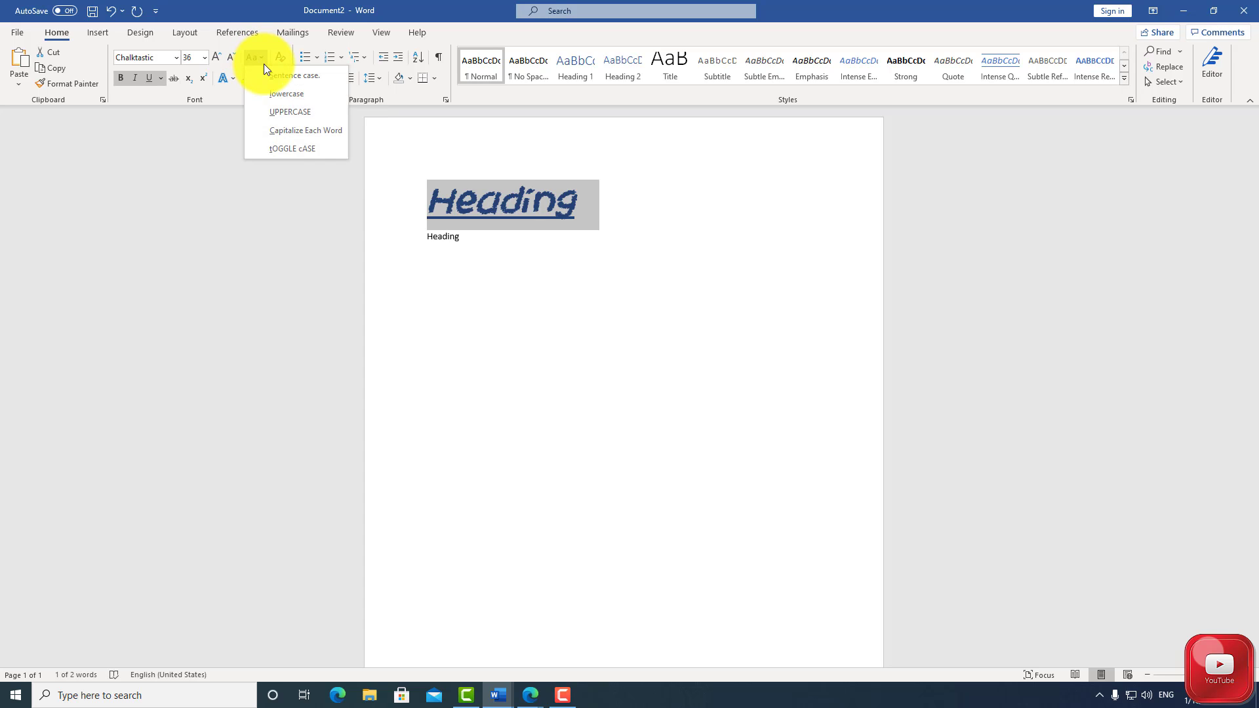
left_click(283, 113)
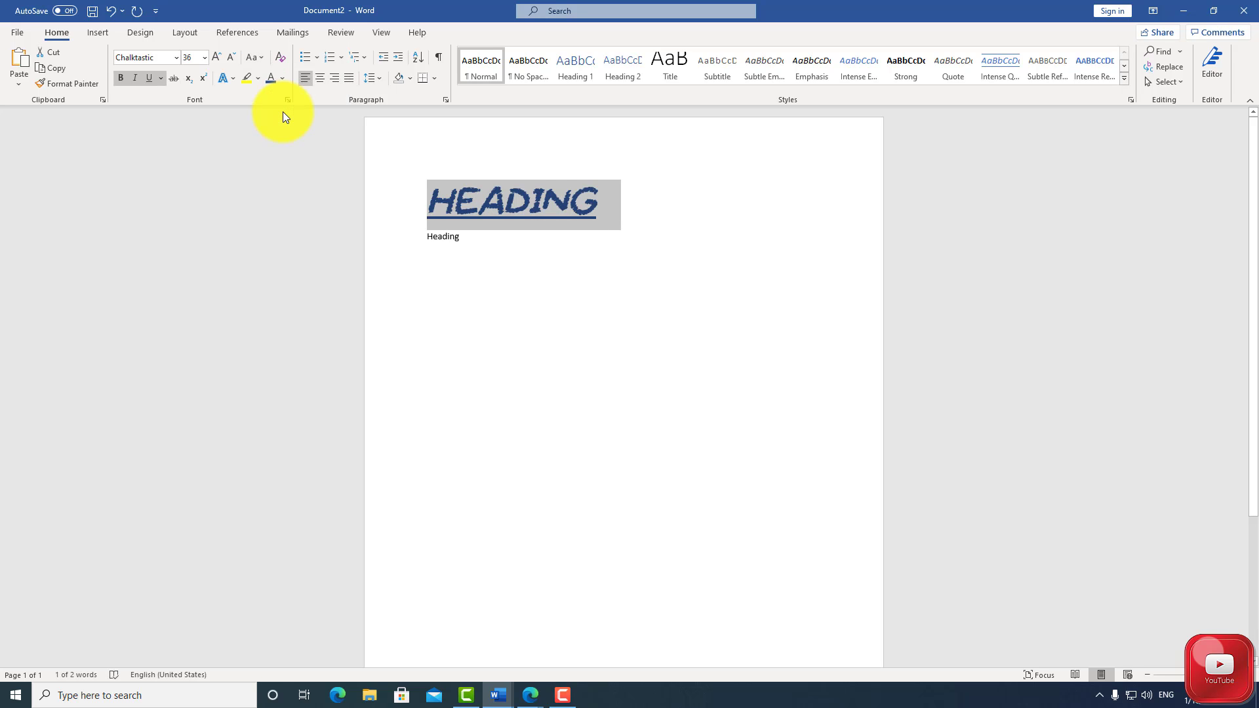
Try centre and right alignment on the large heading and return it to left alignment
left_click(320, 79)
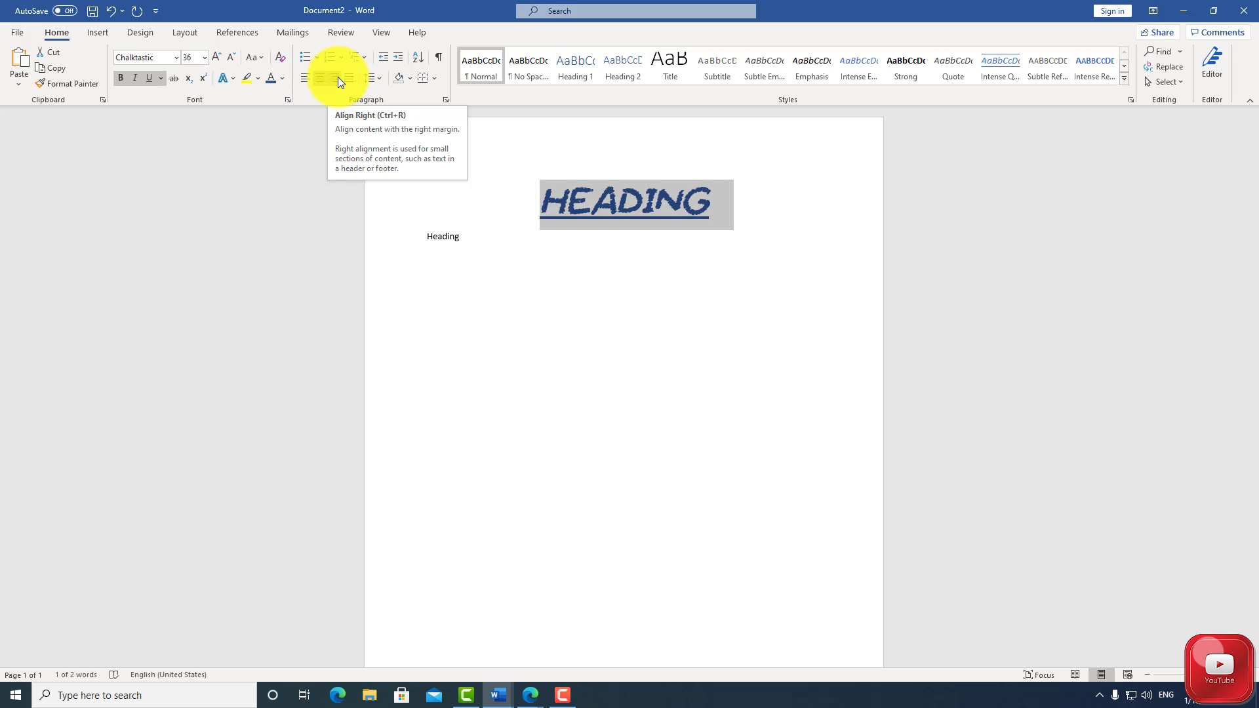
left_click(339, 79)
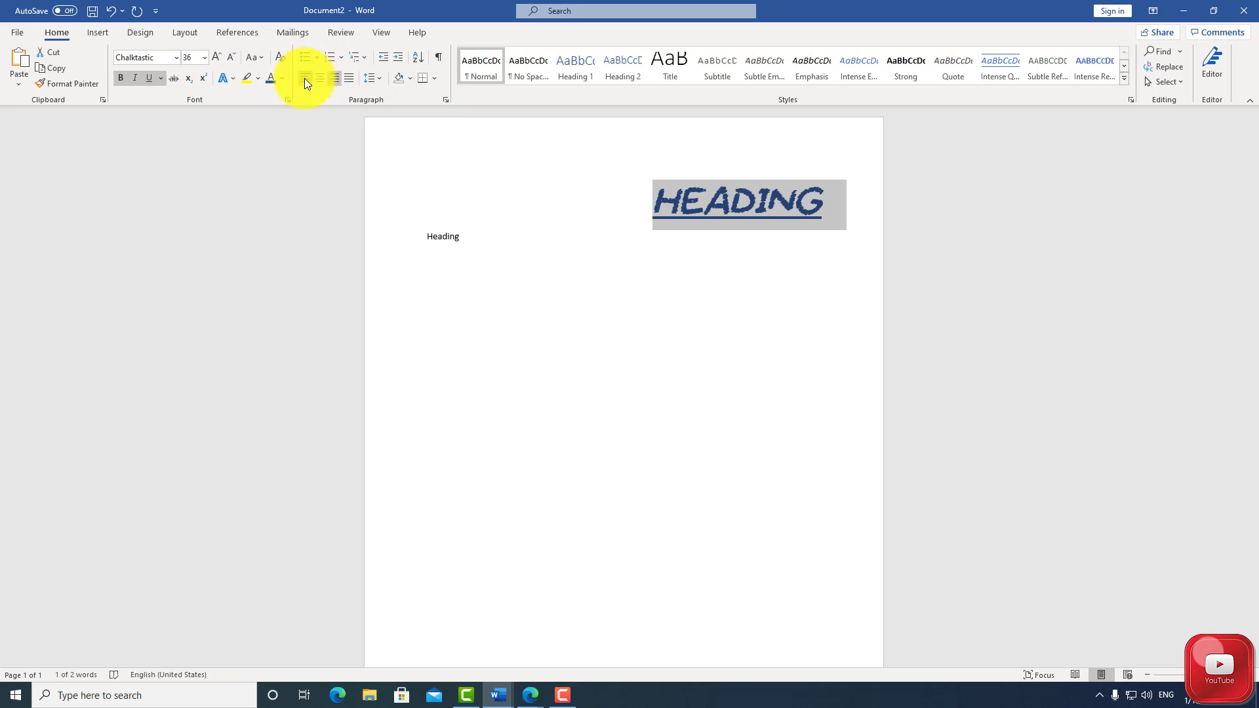
left_click(316, 58)
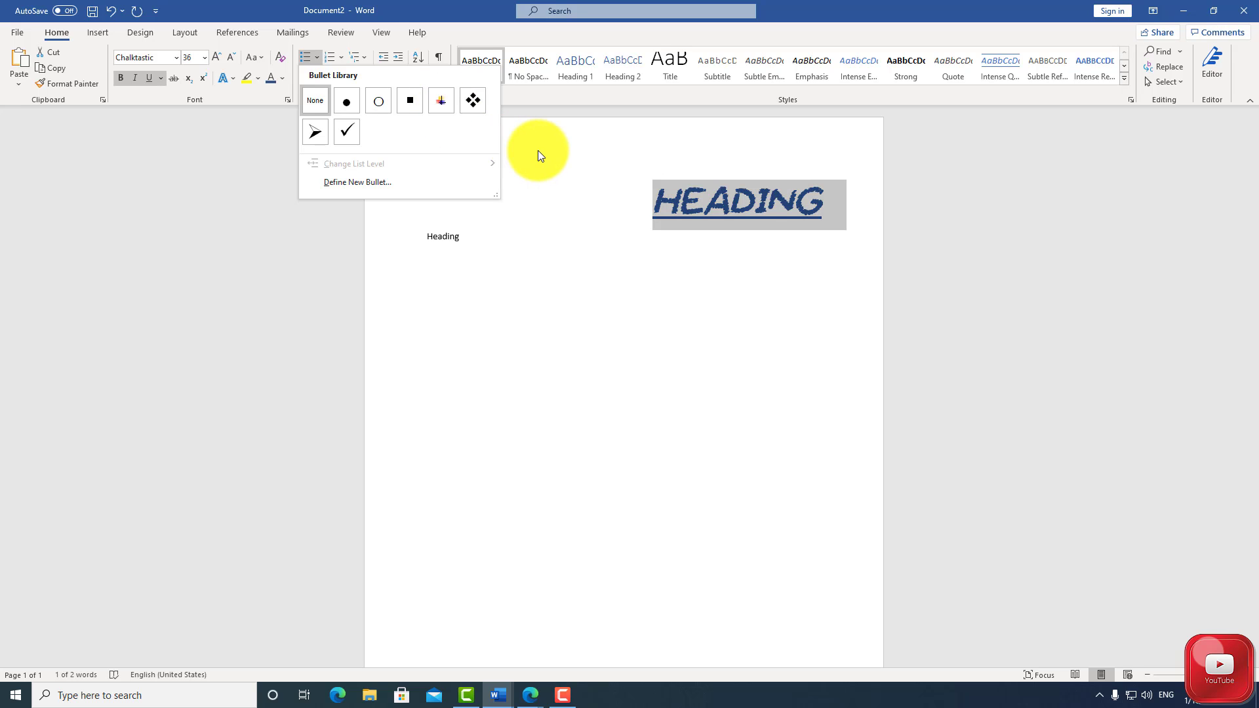
left_click(552, 190)
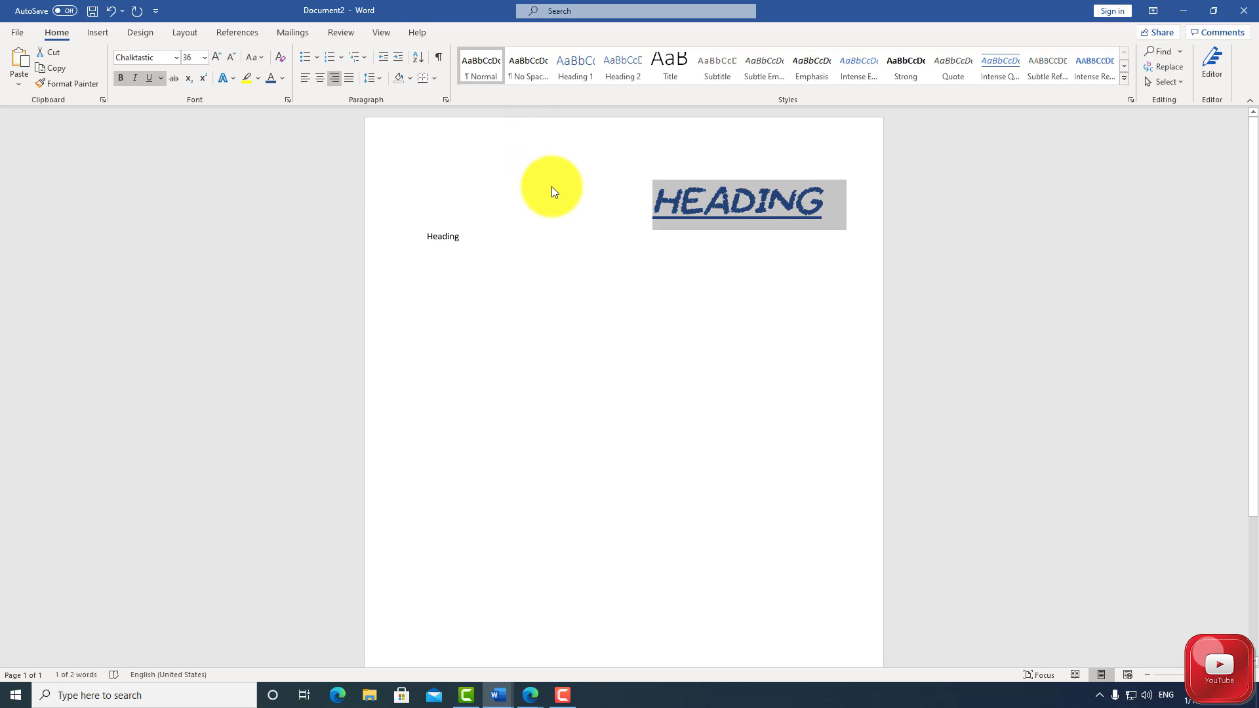
left_click(304, 73)
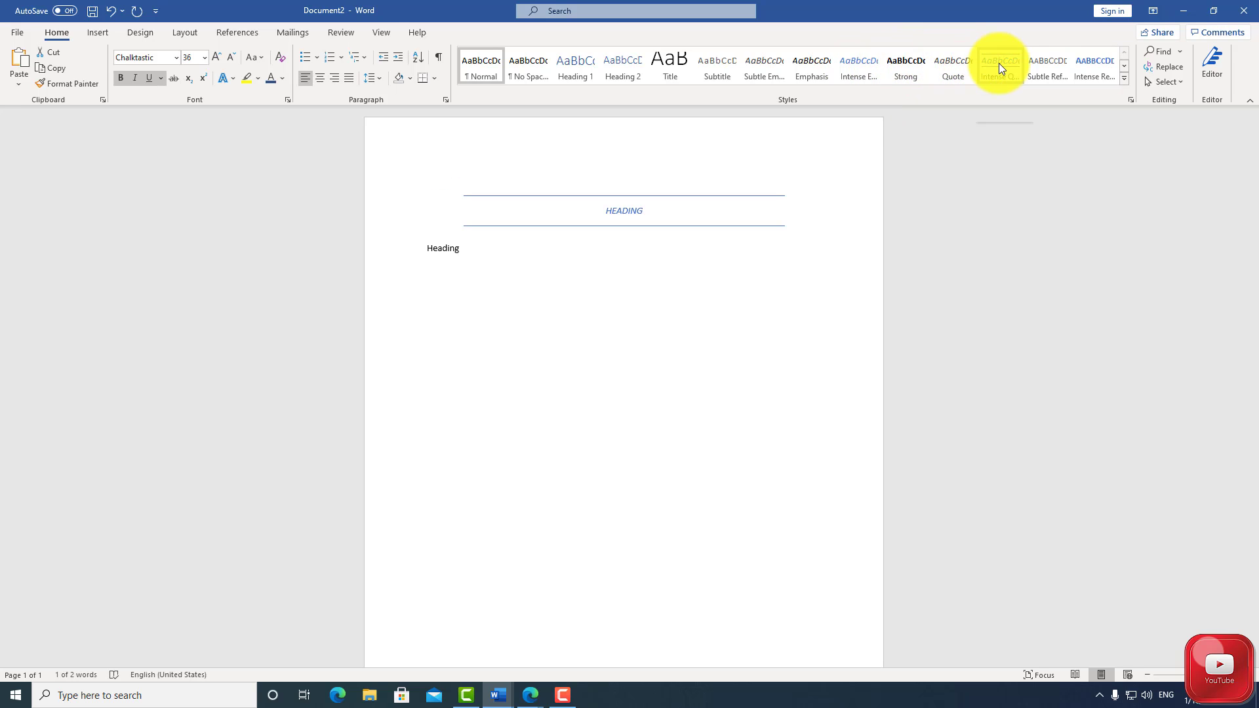
left_click(1124, 80)
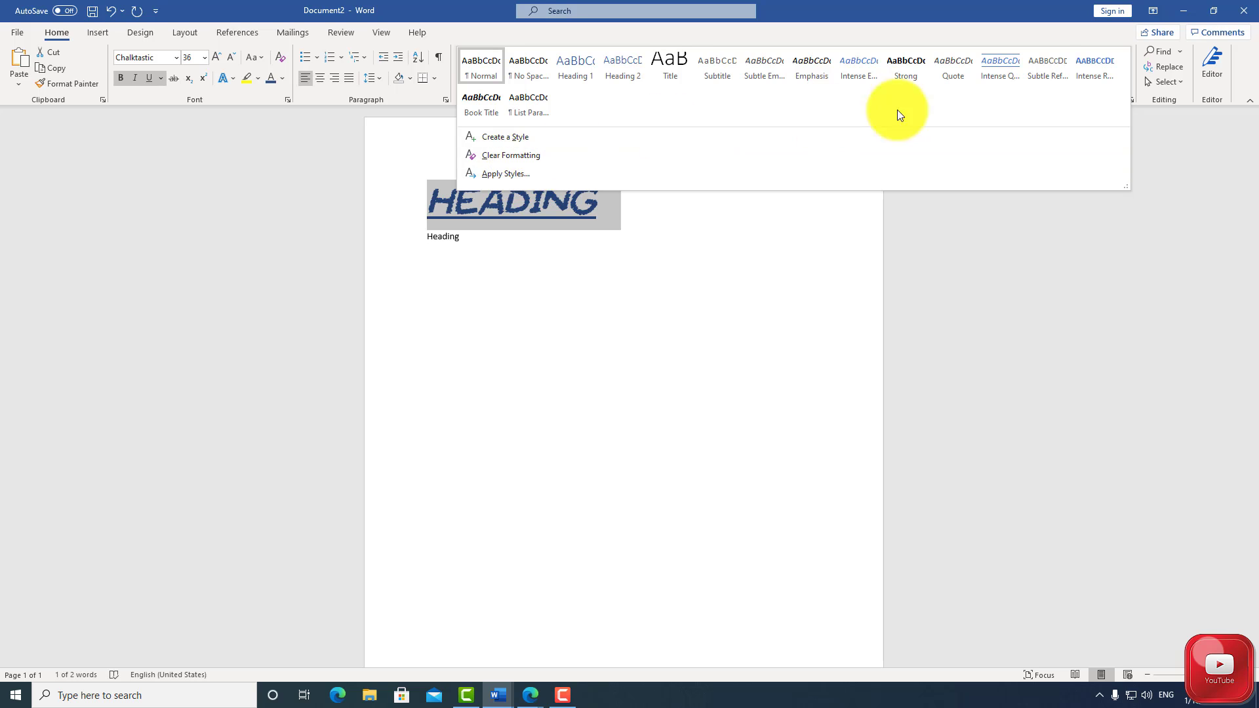
left_click(1120, 38)
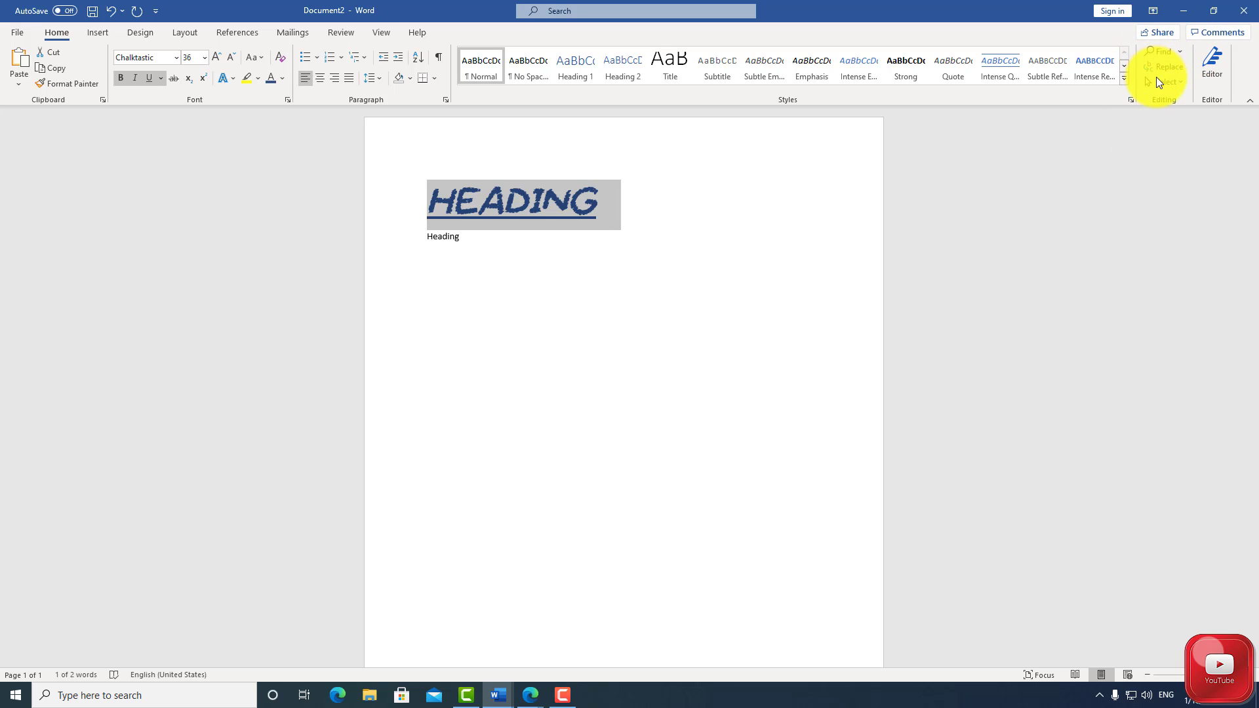
Review the document's spelling, grammar and refinements with the Editor check
left_click(1209, 68)
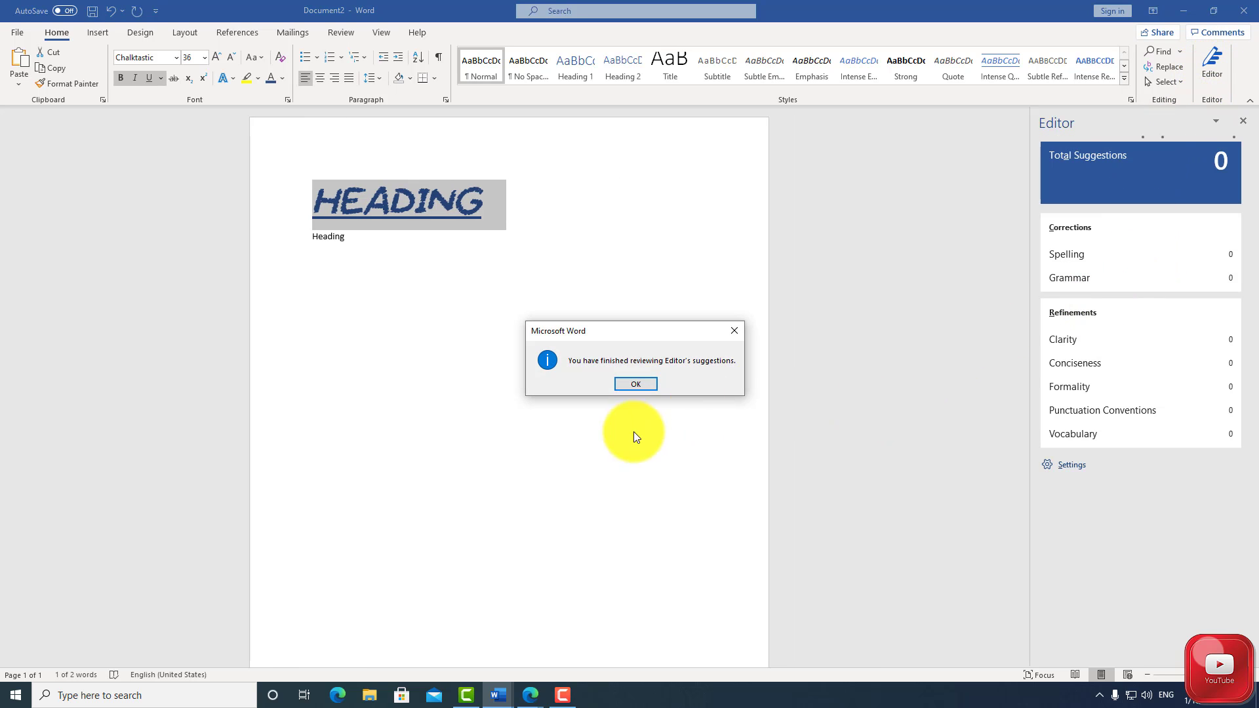
left_click(637, 386)
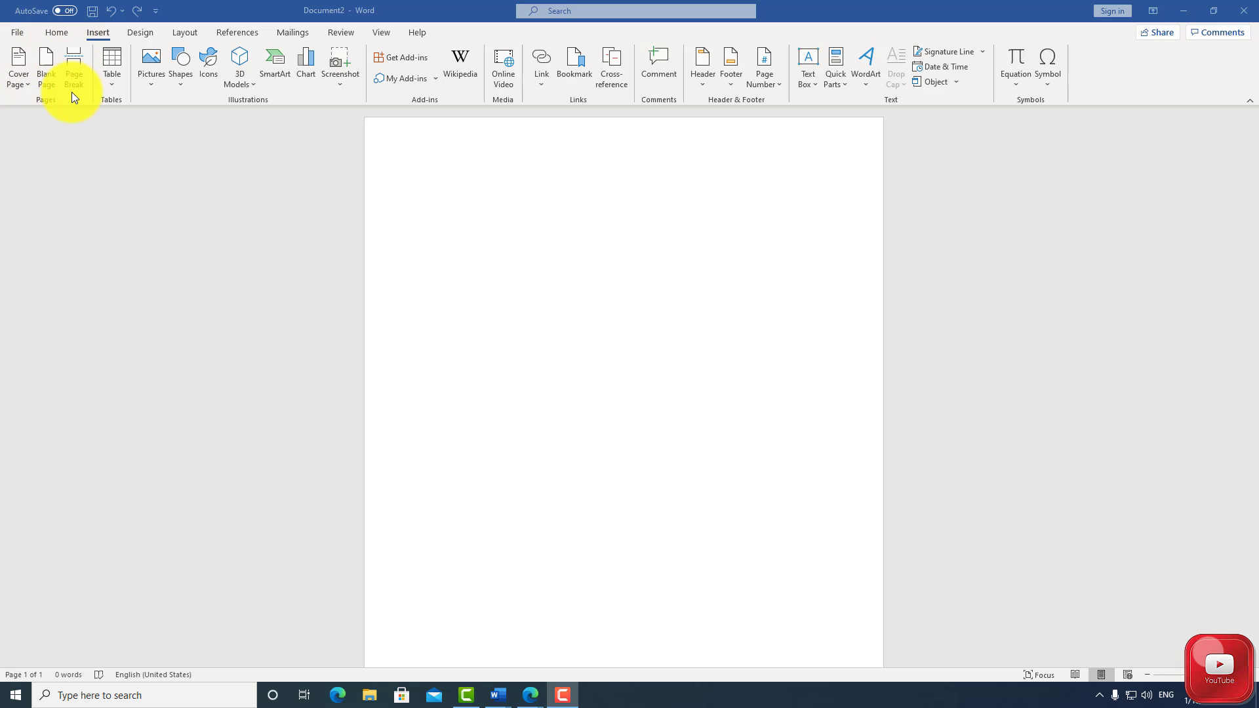
Look through the built-in cover page designs without choosing one, and insert a blank page into the document
left_click(21, 73)
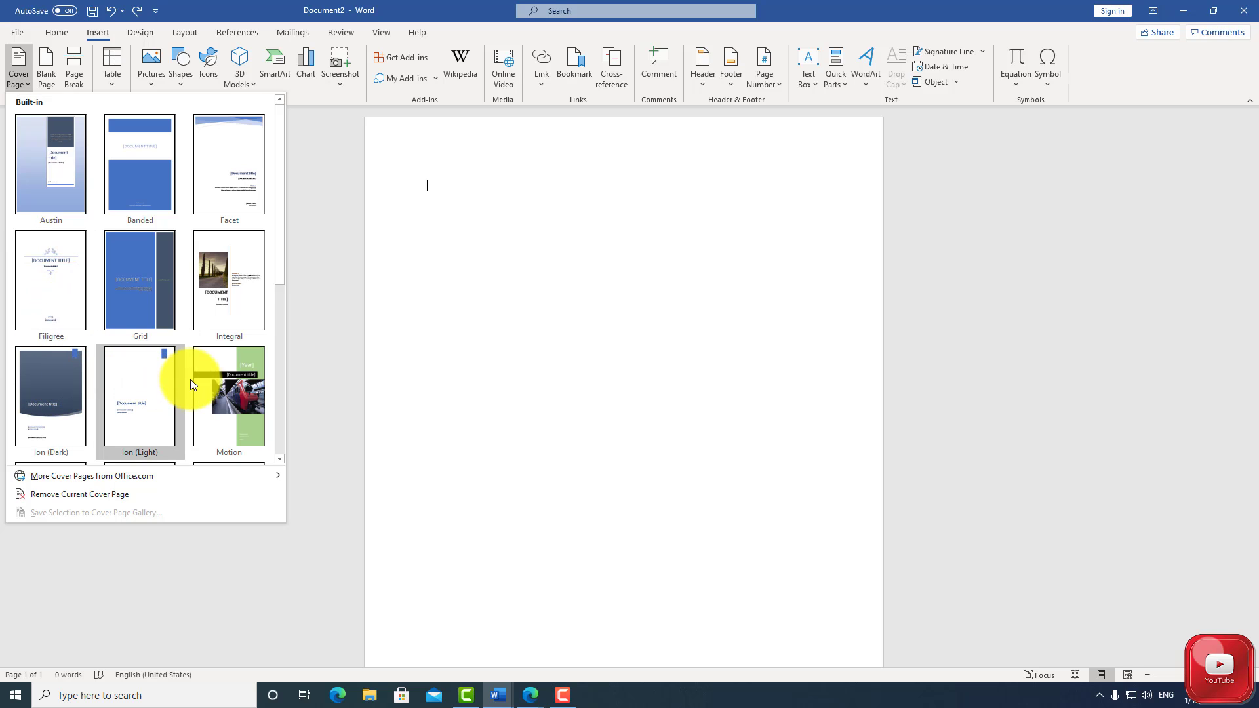
scroll(216, 392, "down", 3)
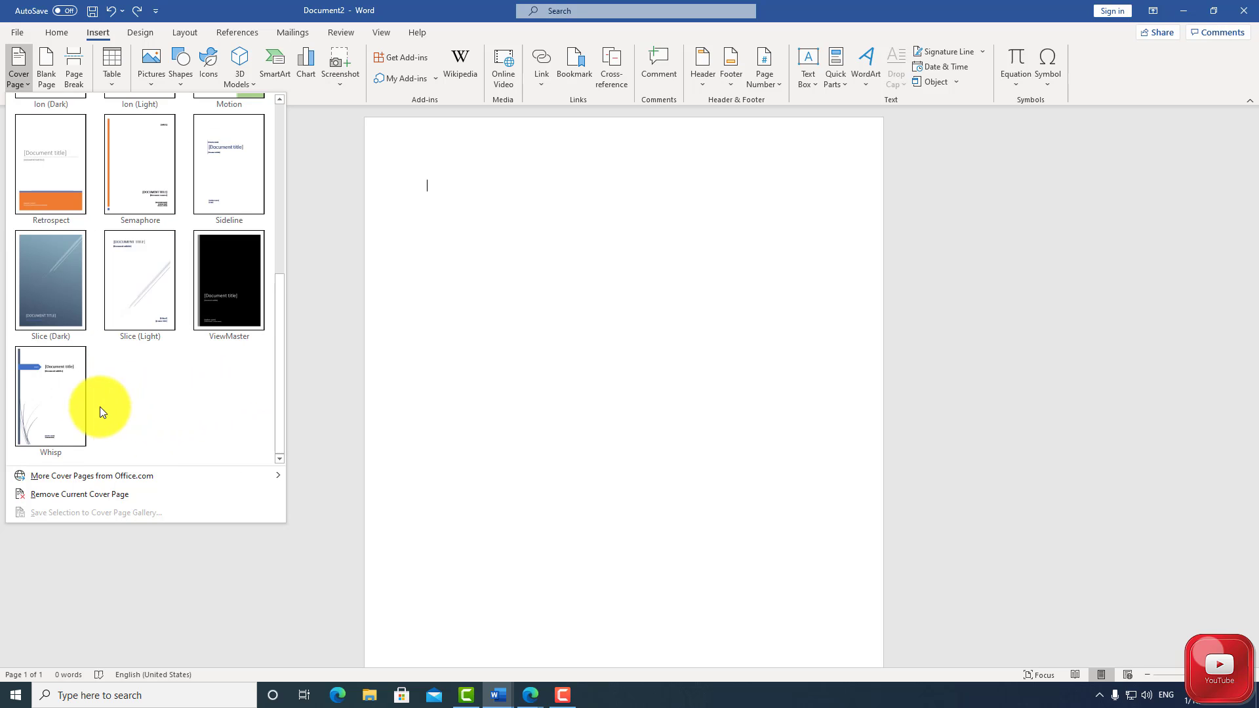
mouse_move(50, 478)
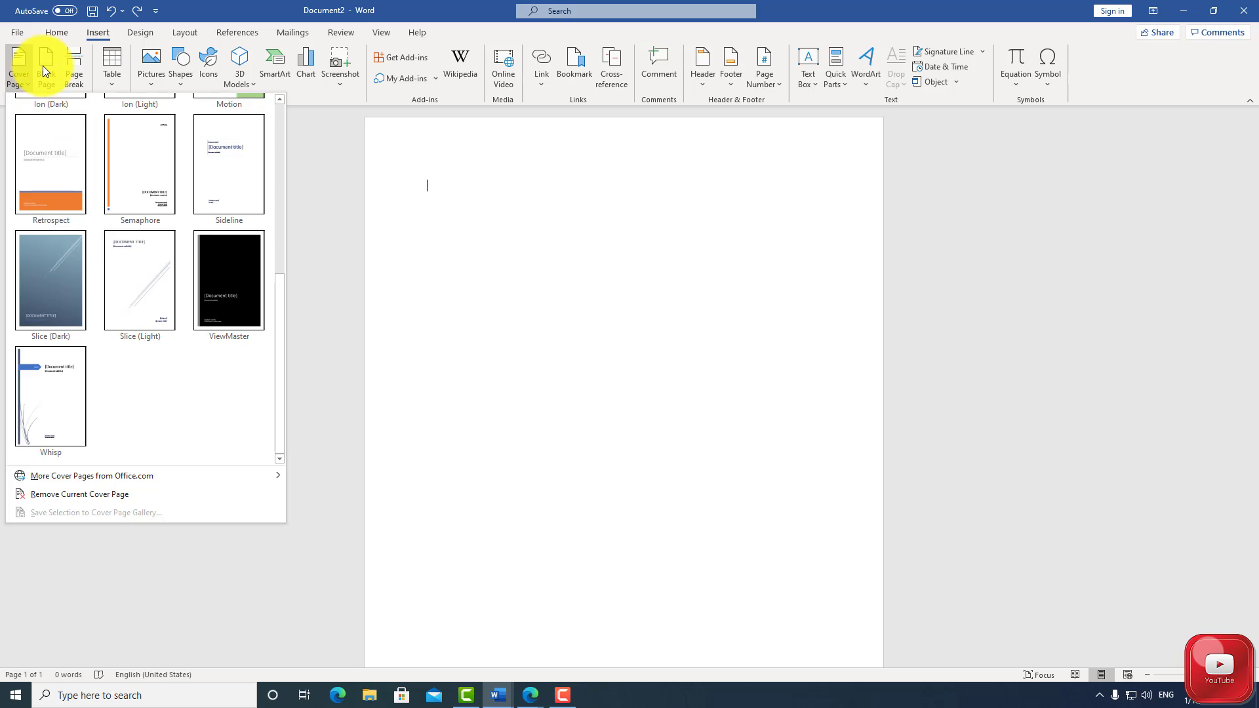
left_click(17, 56)
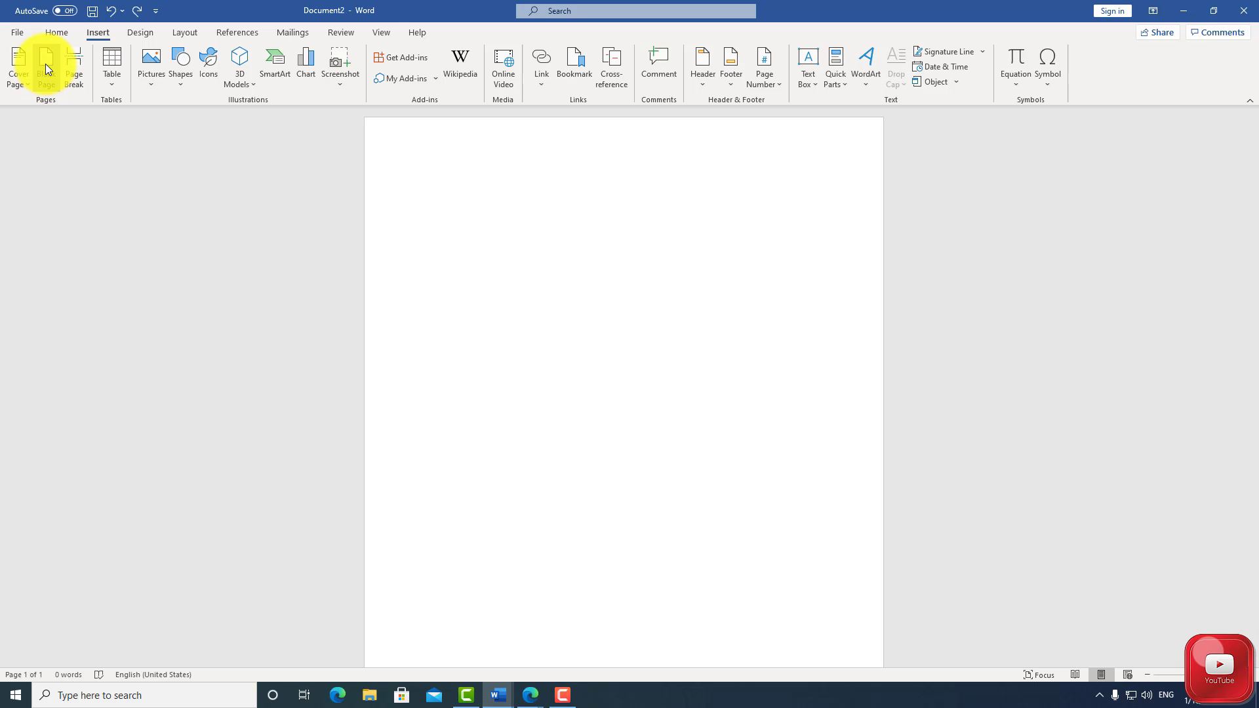
left_click(45, 68)
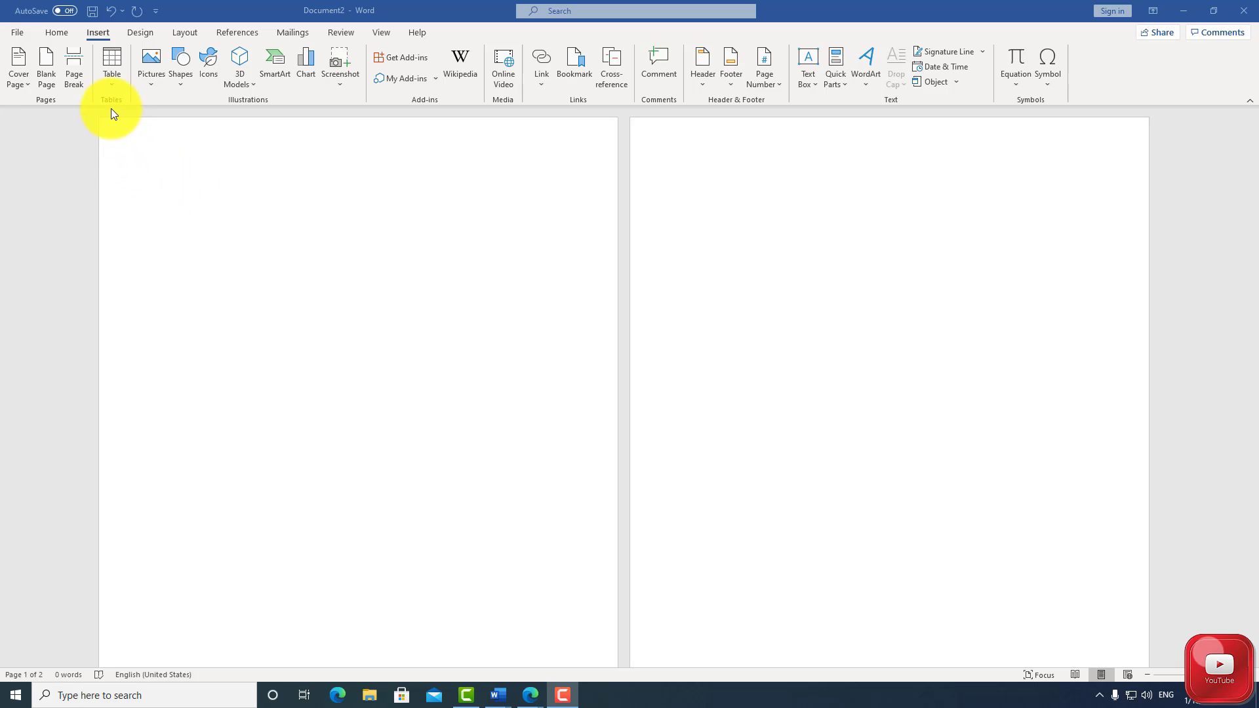
Insert a table with four columns and four rows on the first page and place the cursor below it
left_click(113, 61)
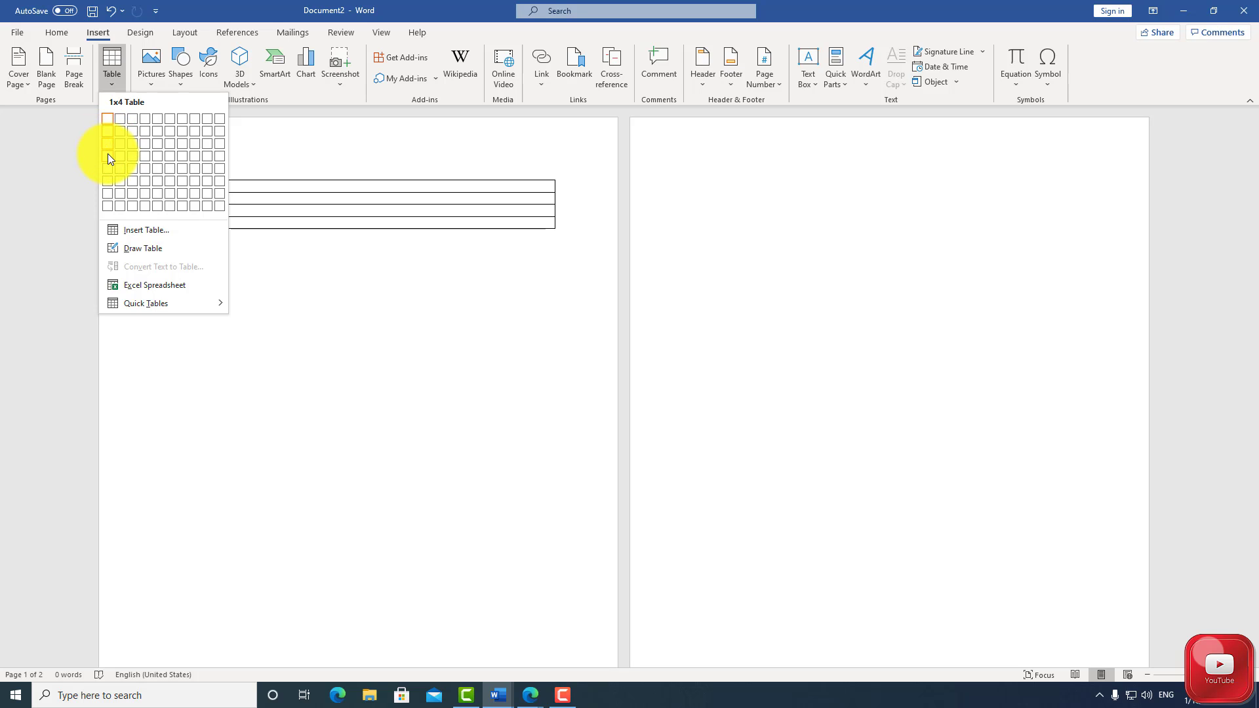
left_click(145, 159)
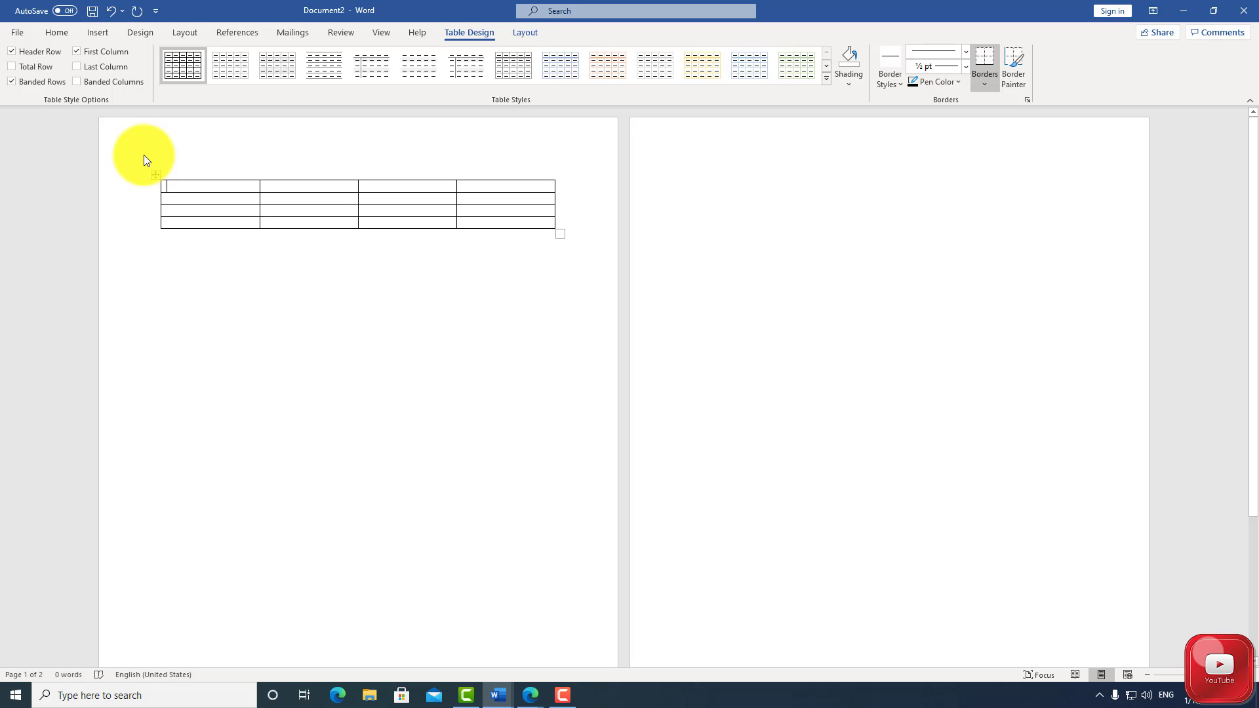
left_click(578, 234)
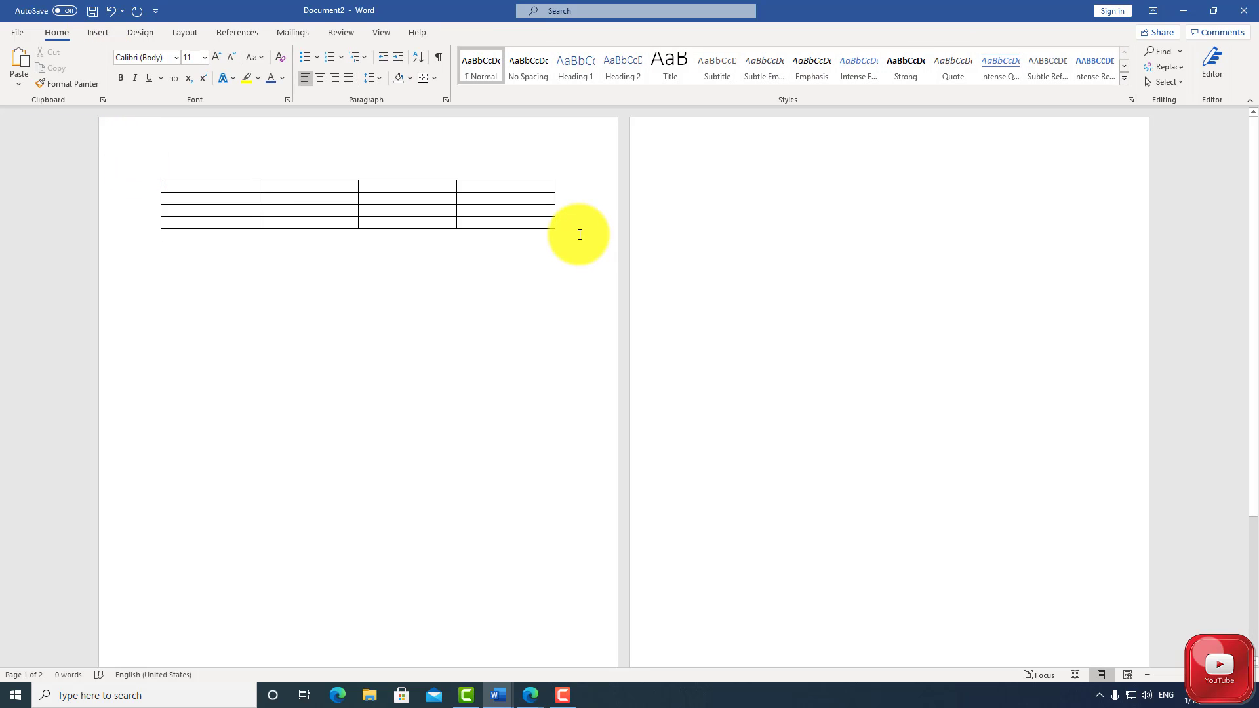
Look through the other table options and the built-in Quick Tables designs without inserting any
left_click(98, 33)
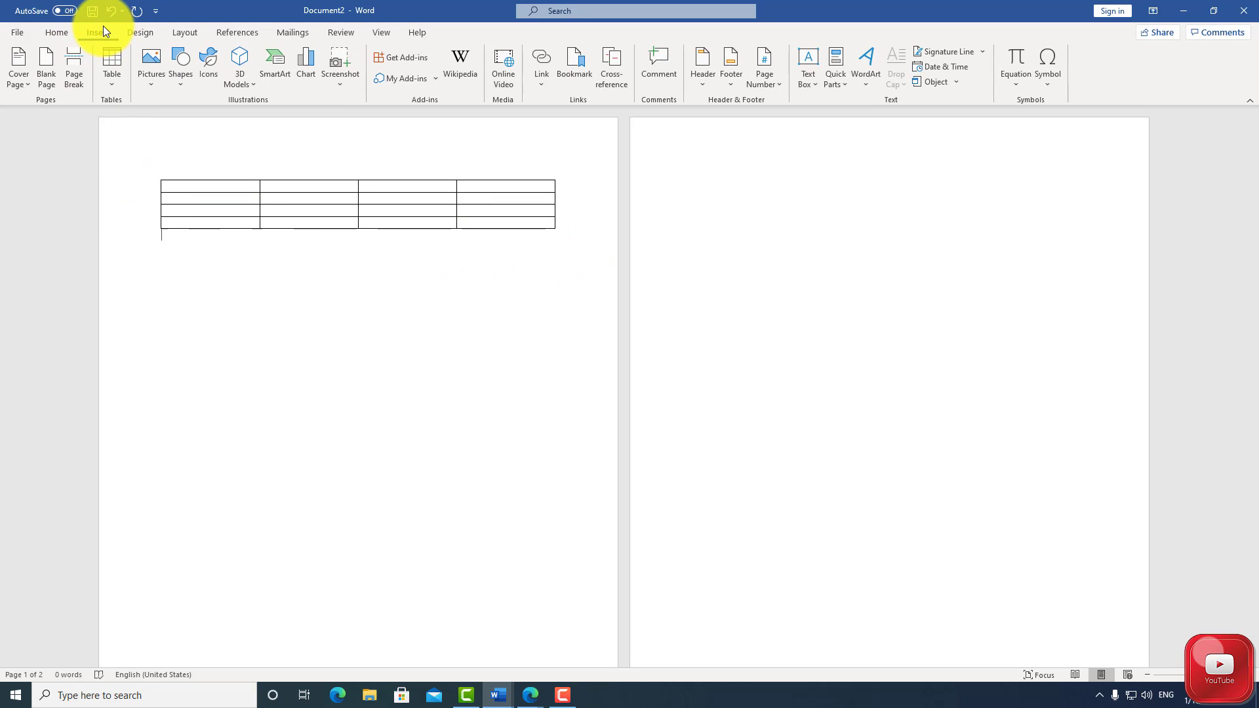
left_click(117, 76)
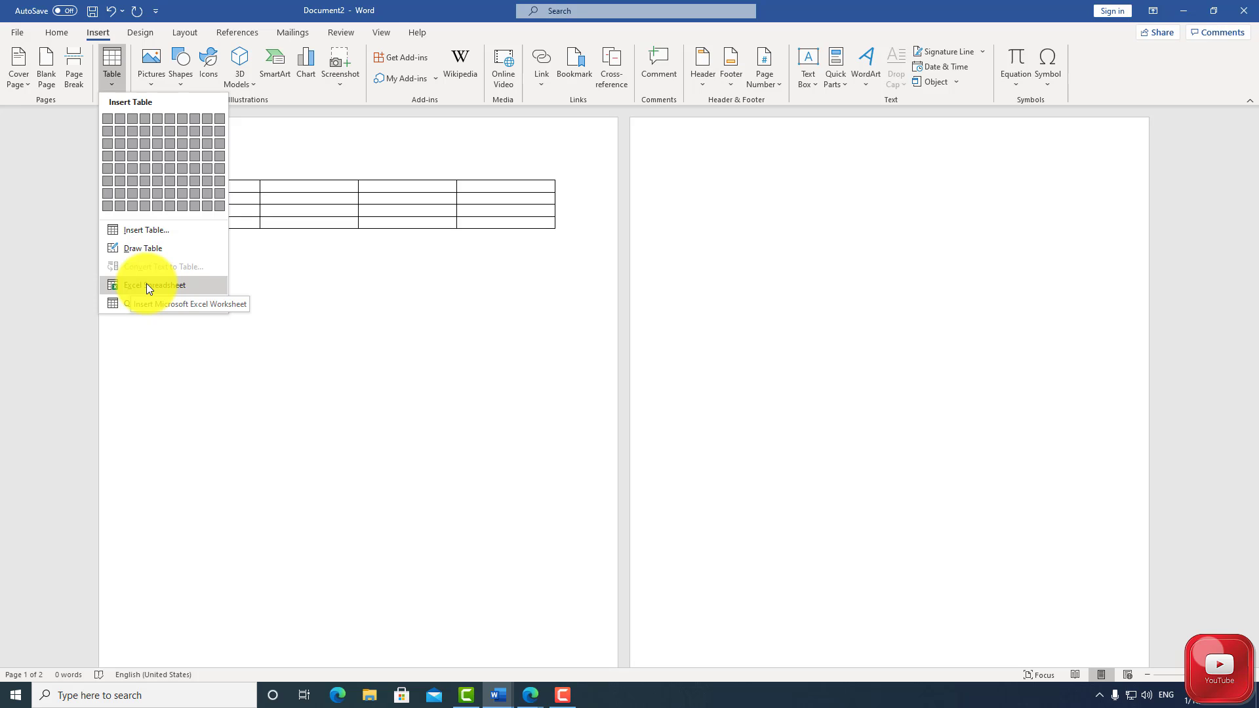
mouse_move(165, 301)
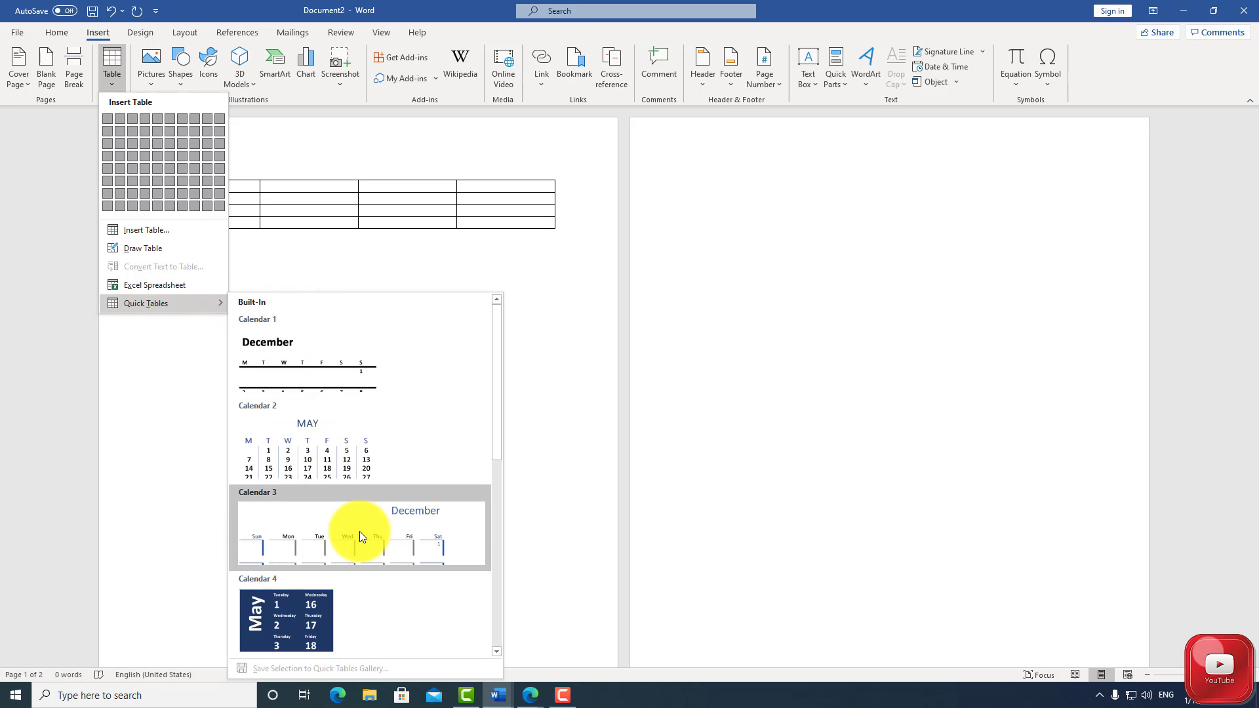
scroll(364, 533, "down", 3)
scroll(367, 533, "down", 3)
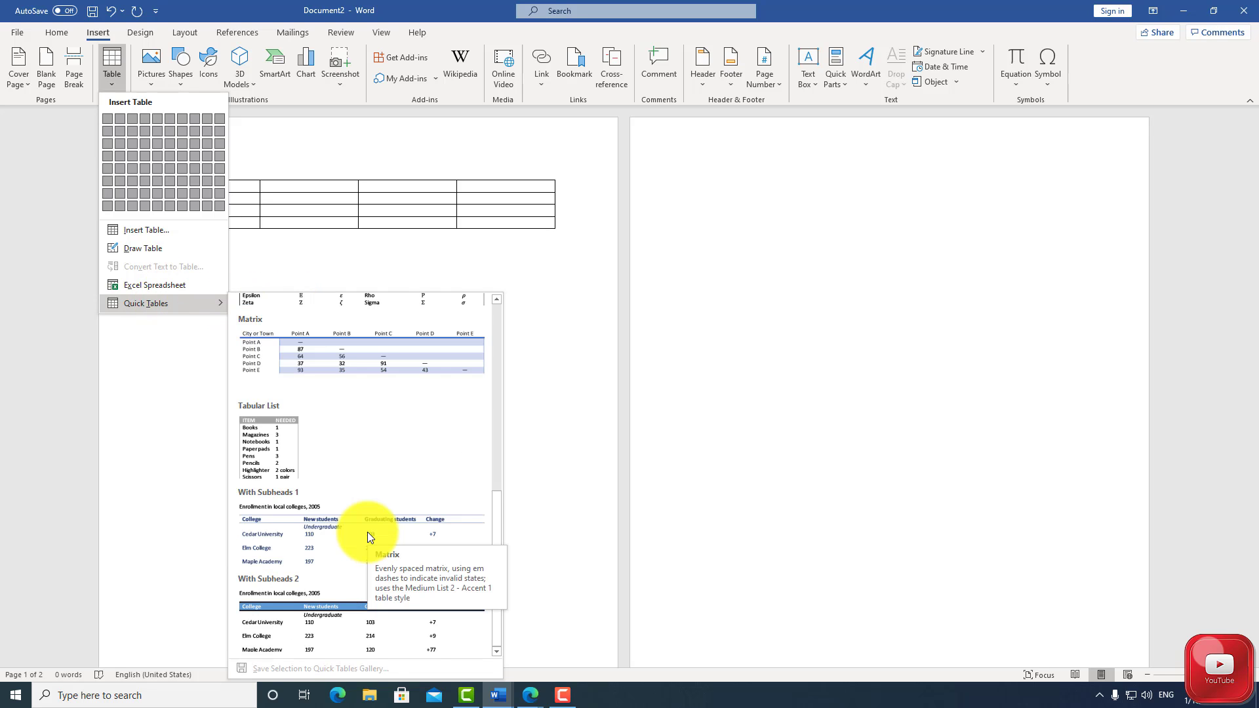
left_click(82, 188)
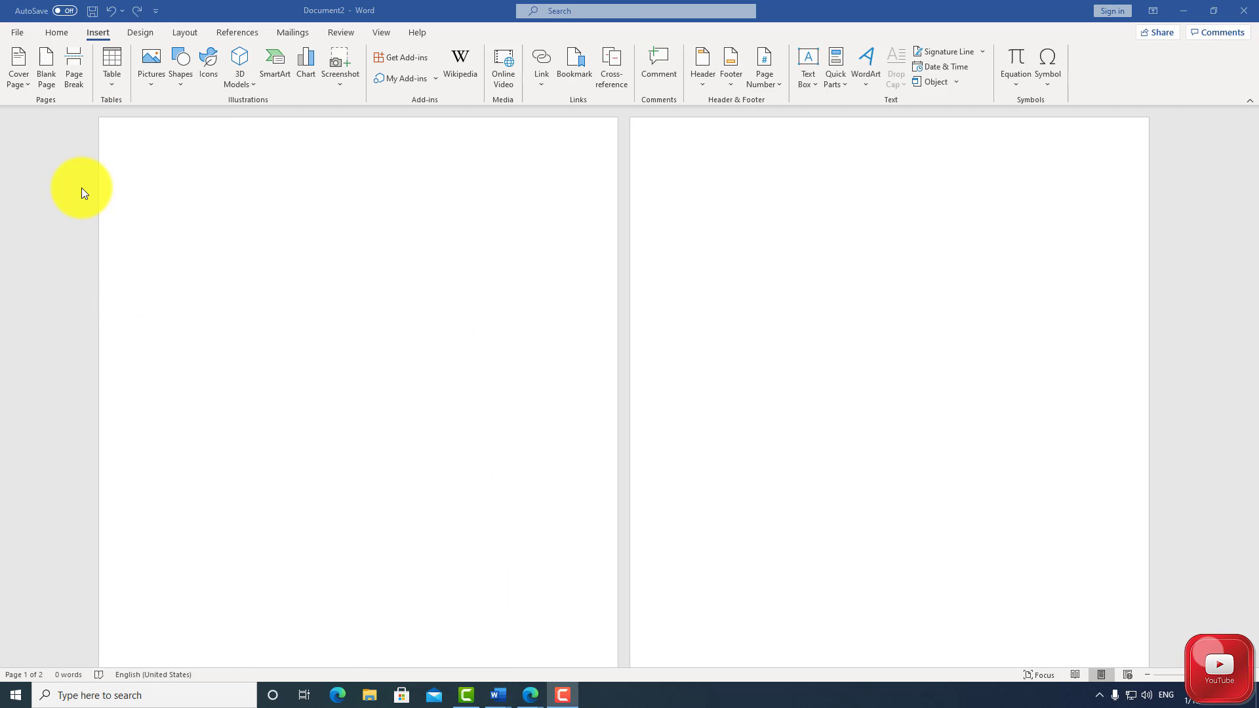
Open the online picture source and enter "Blue" as the search term for a picture to insert
left_click(151, 74)
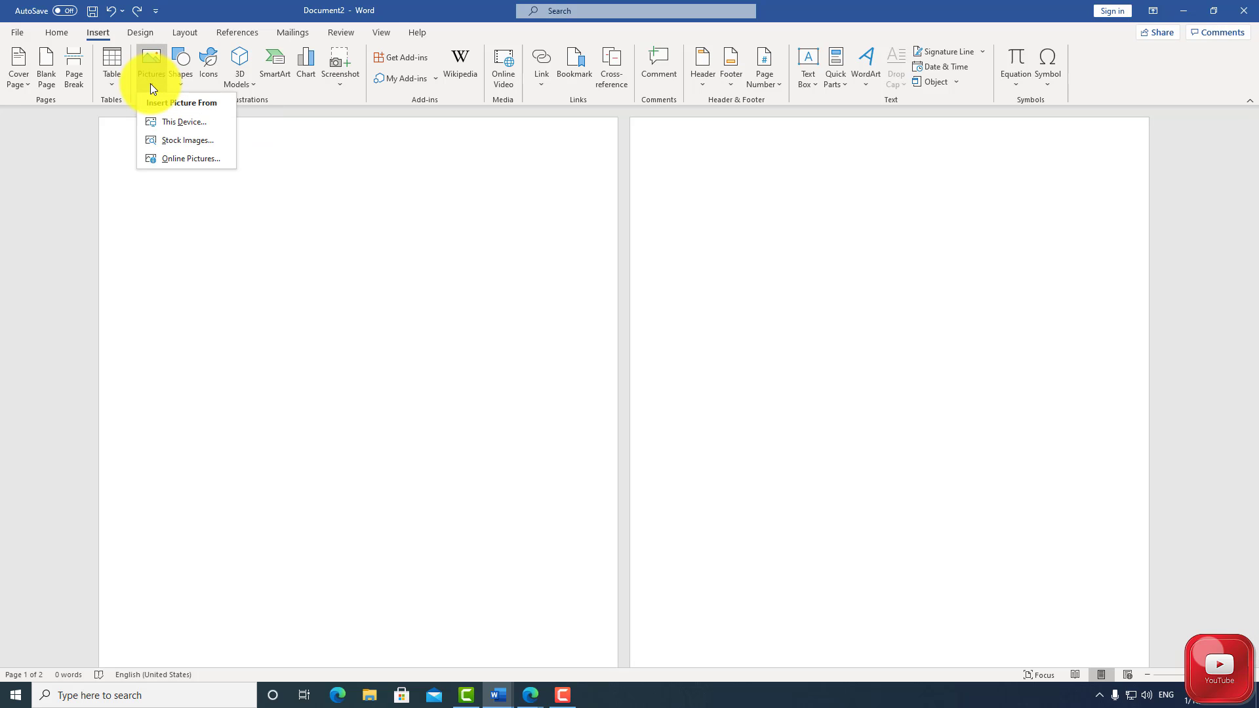
left_click(183, 161)
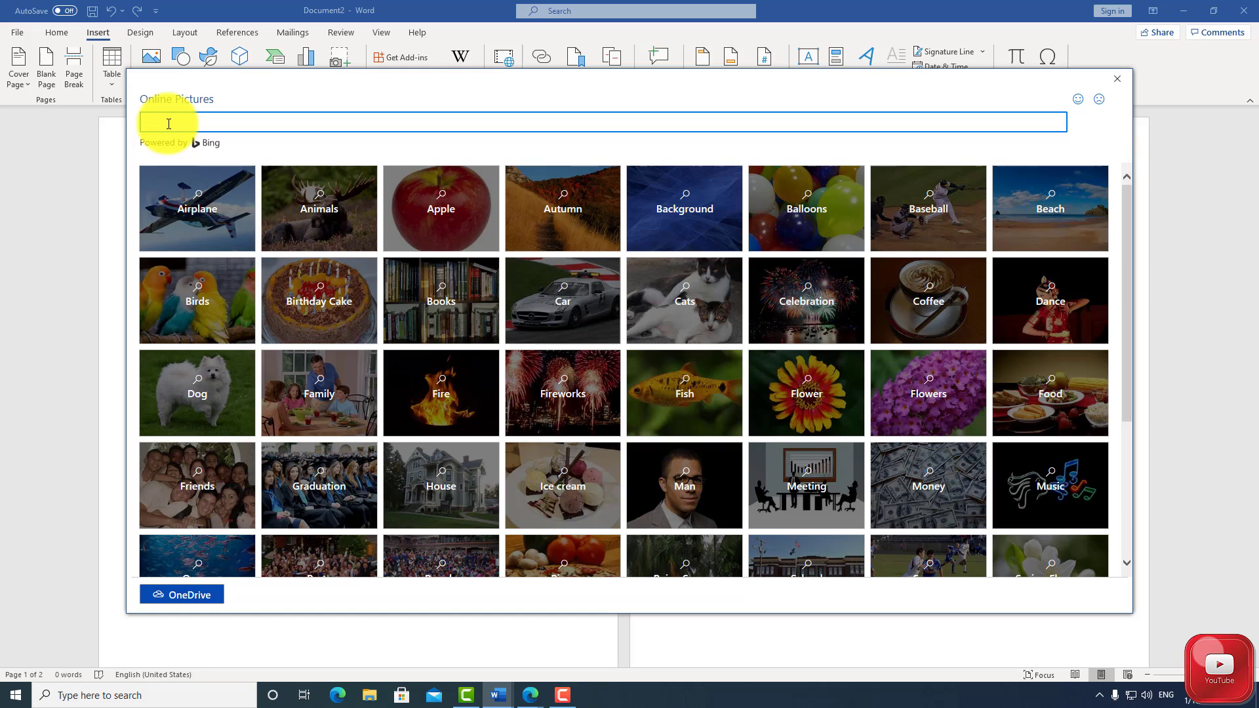
type("Blue")
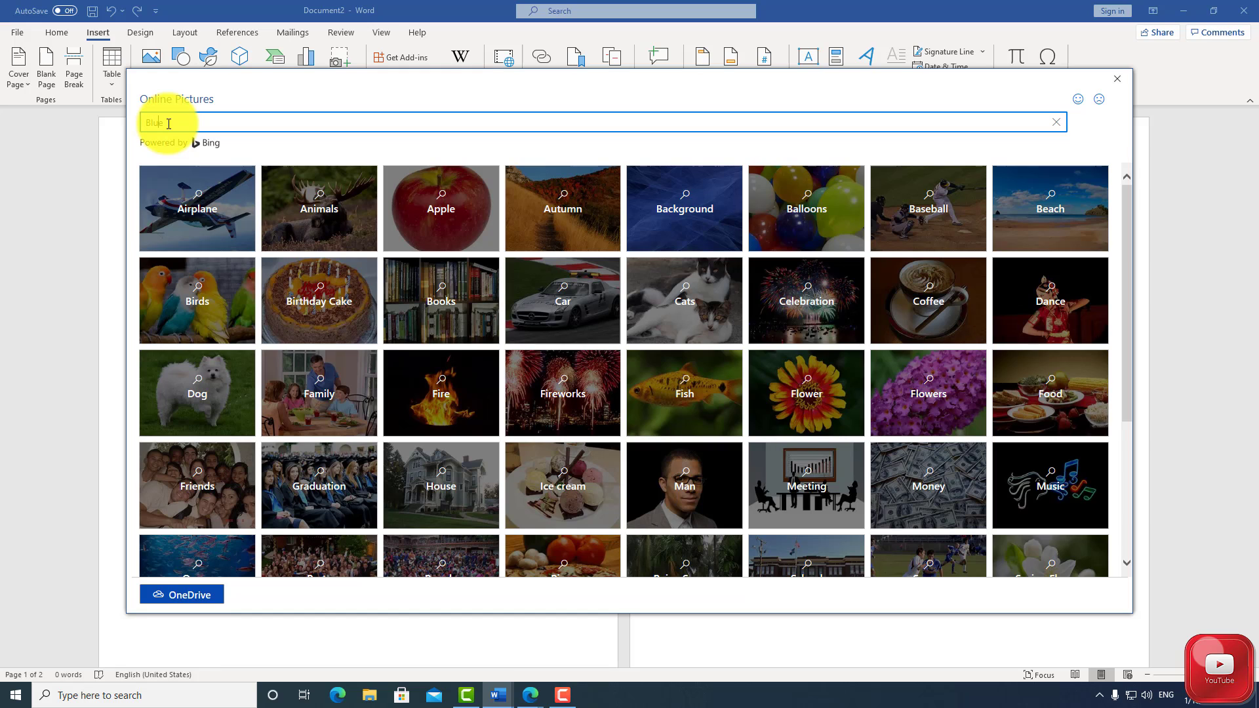
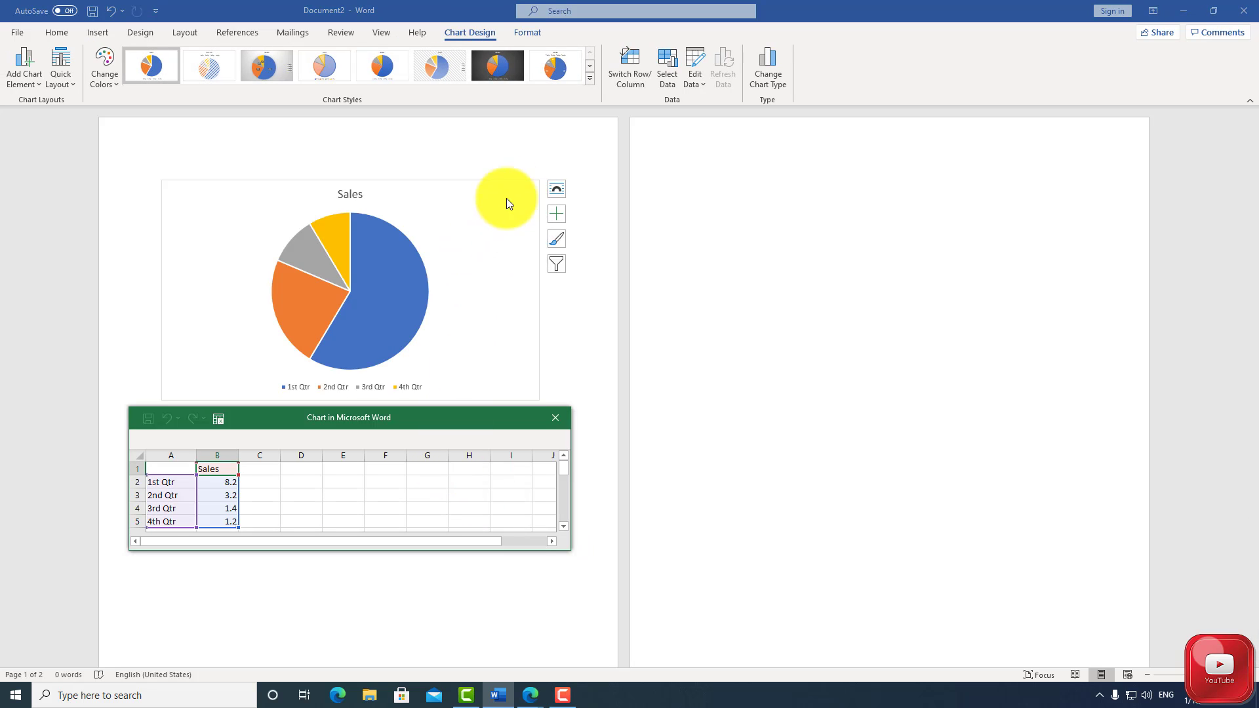
Set the Sales pie chart's text wrapping to In Front of Text and close the layout options
left_click(554, 186)
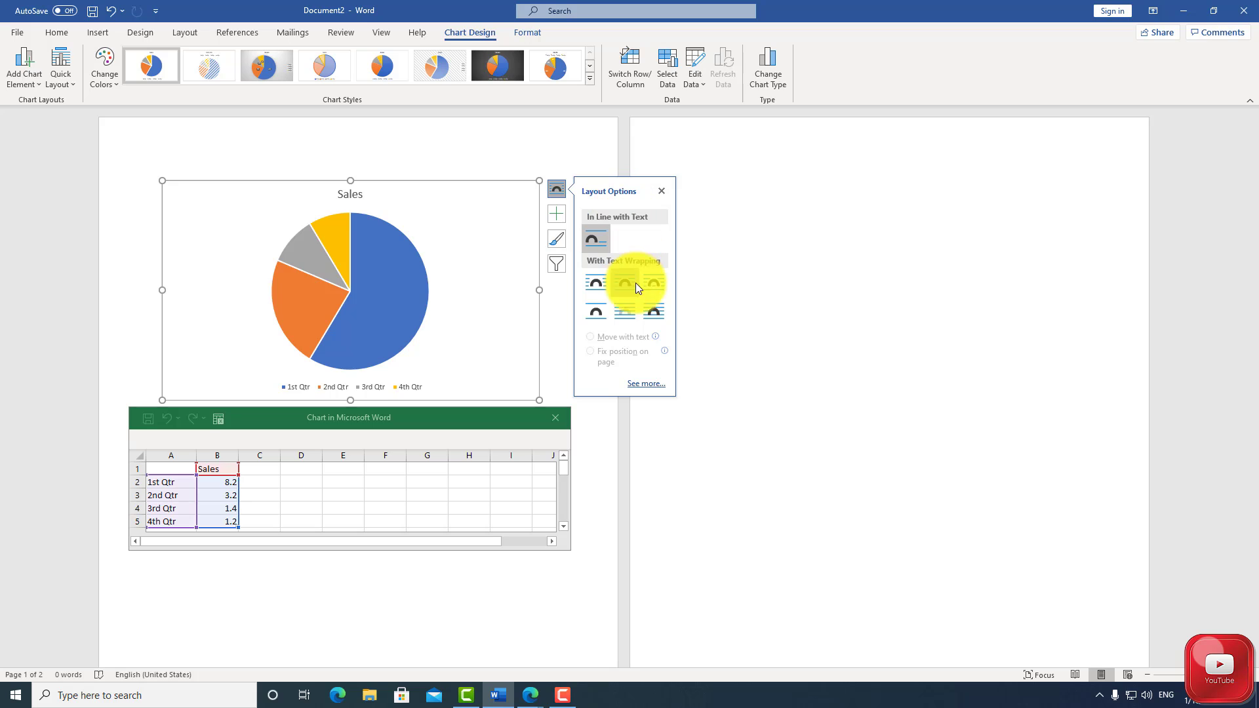
left_click(651, 314)
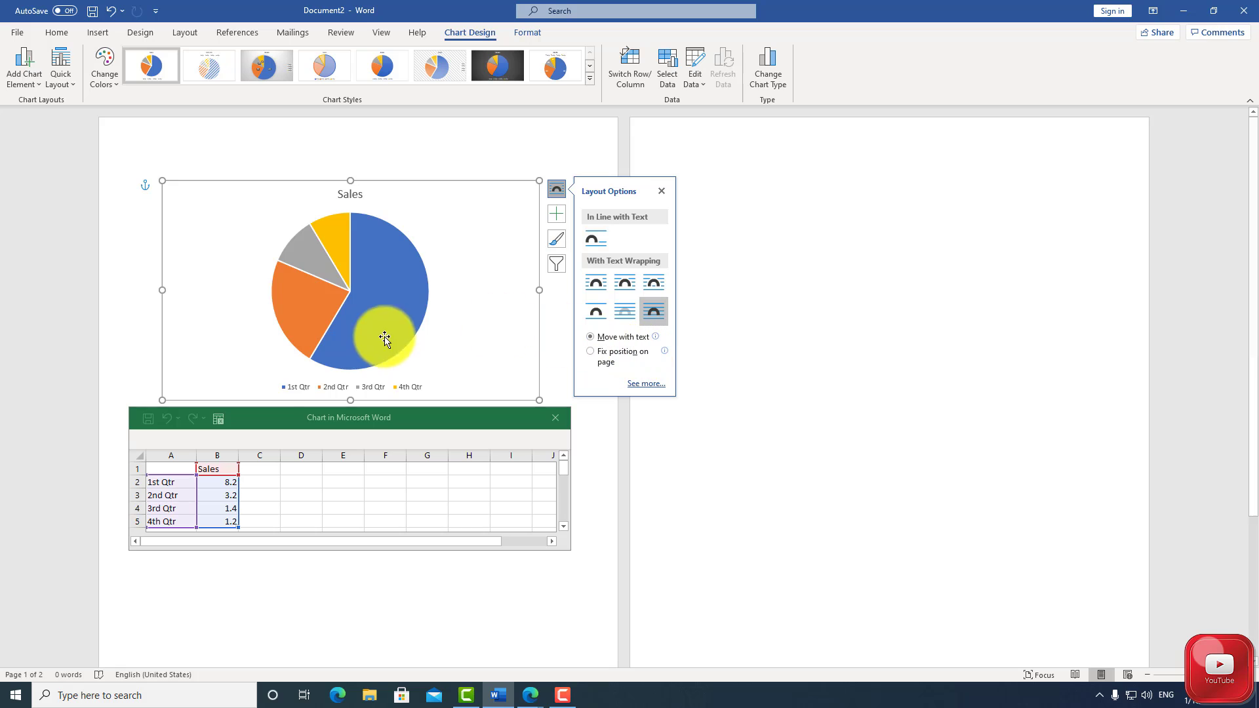
left_click(318, 362)
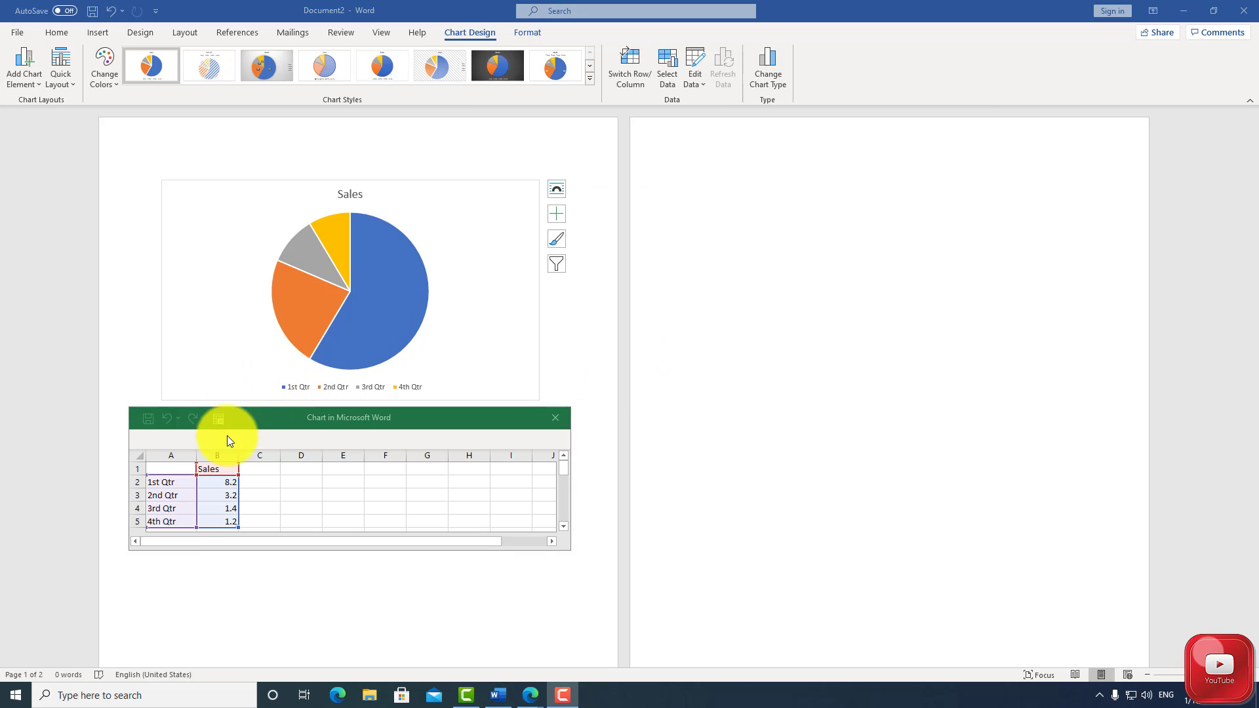
Change the chart's sales data to 30 for 1st Qtr, 10 for 2nd Qtr and 5 for 3rd Qtr
double_click(223, 483)
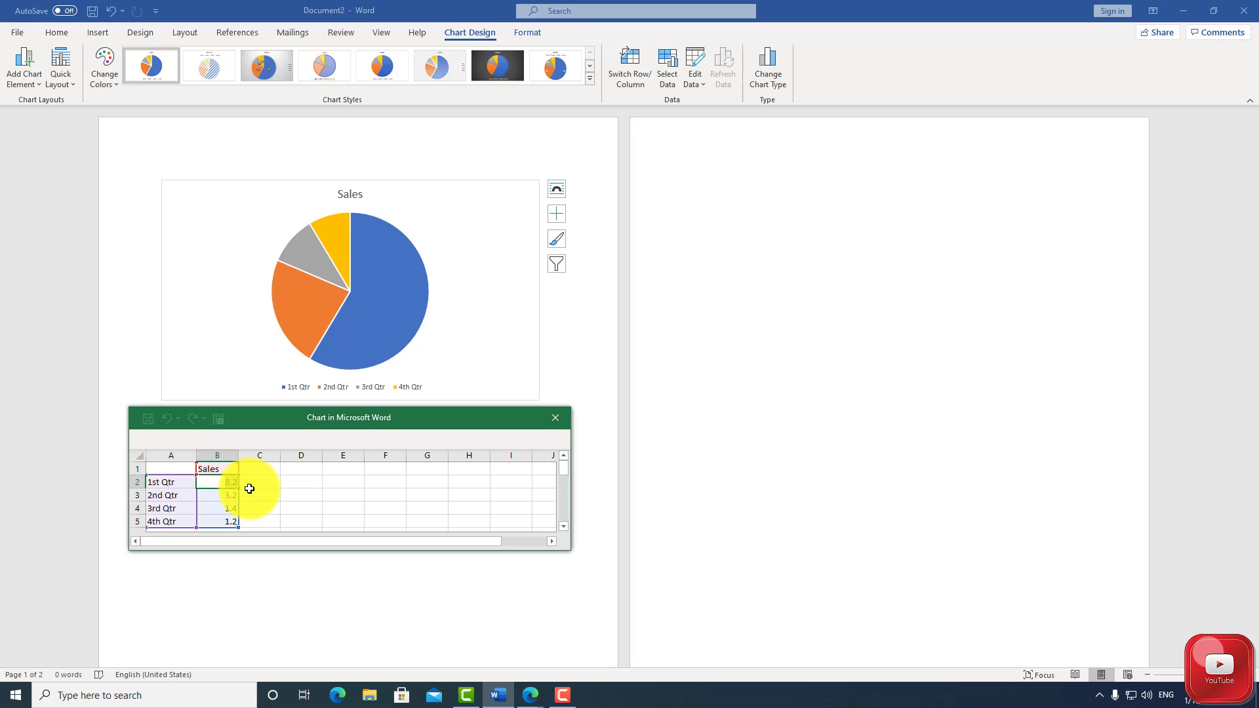
type("30")
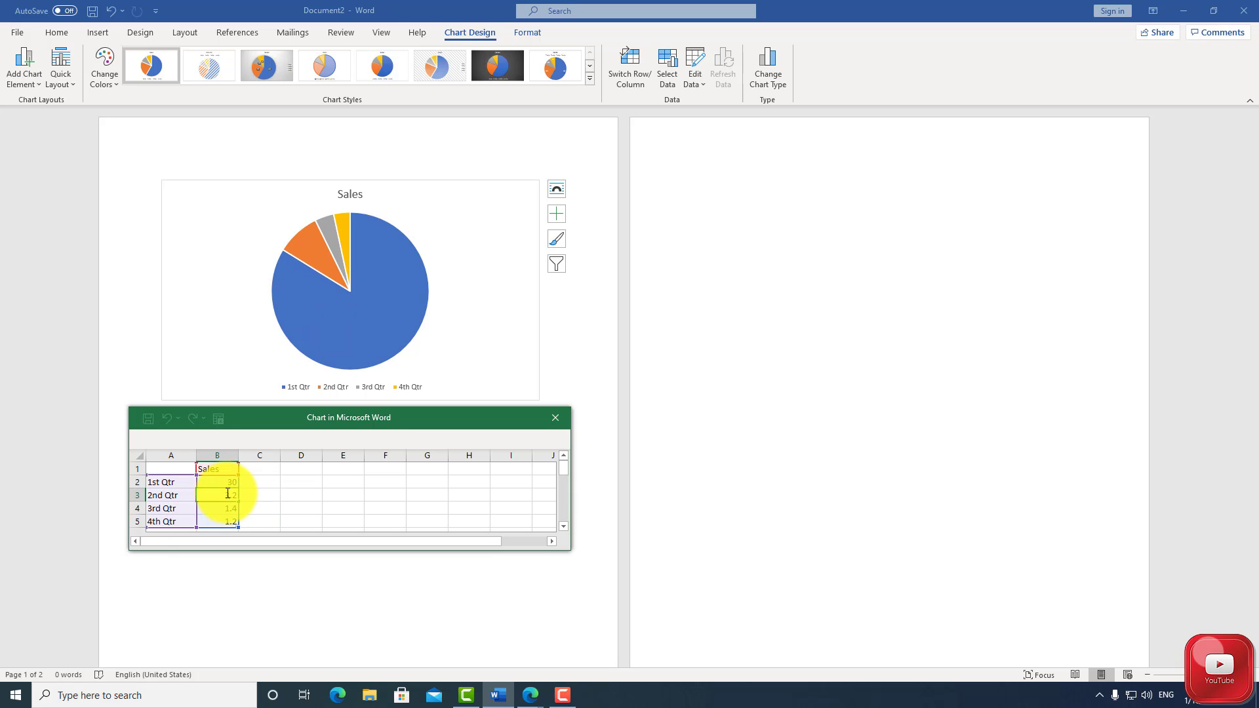
double_click(226, 495)
left_click_drag(227, 495, 240, 496)
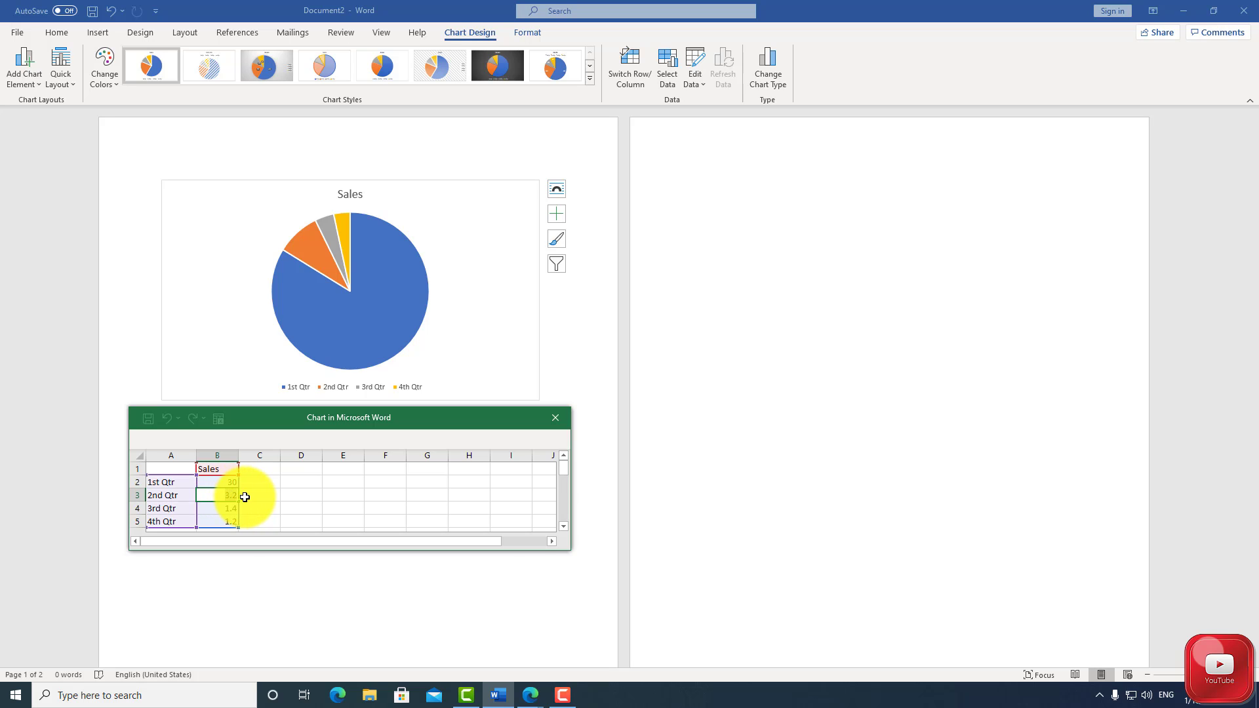
type("10")
double_click(231, 509)
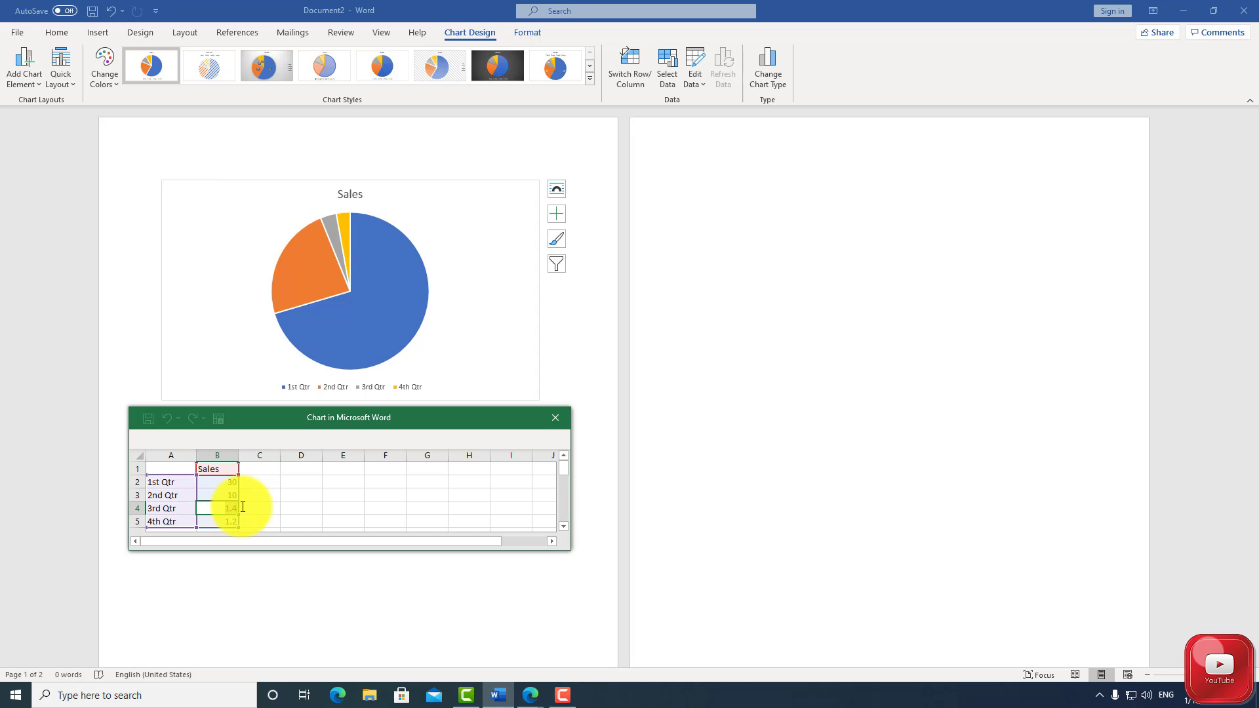
type("5")
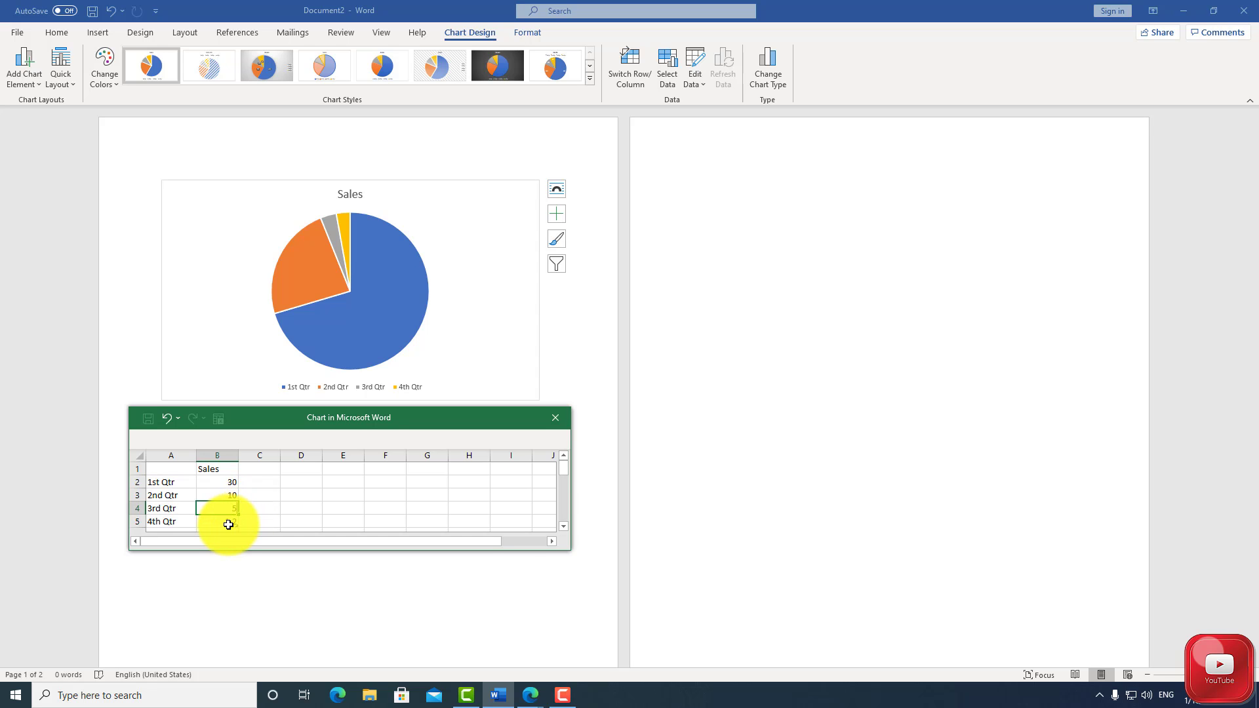
left_click(228, 525)
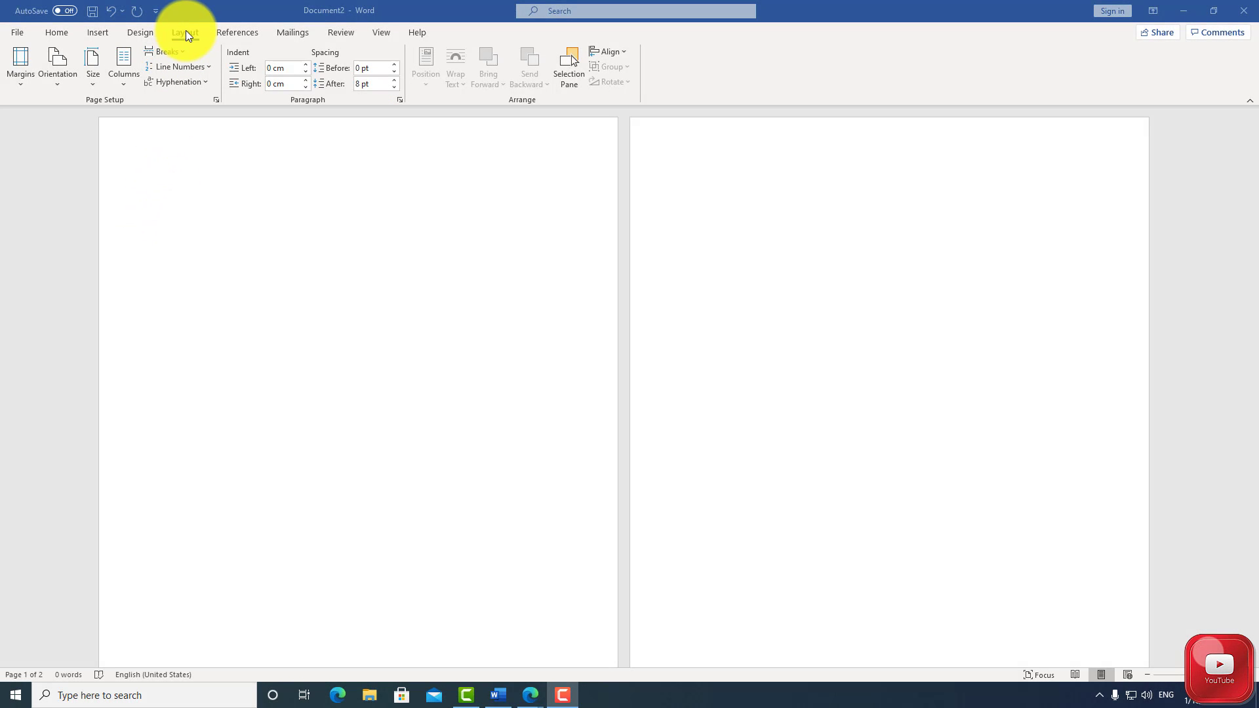
Look through the margin presets without choosing one, and set the page orientation to Landscape
left_click(21, 82)
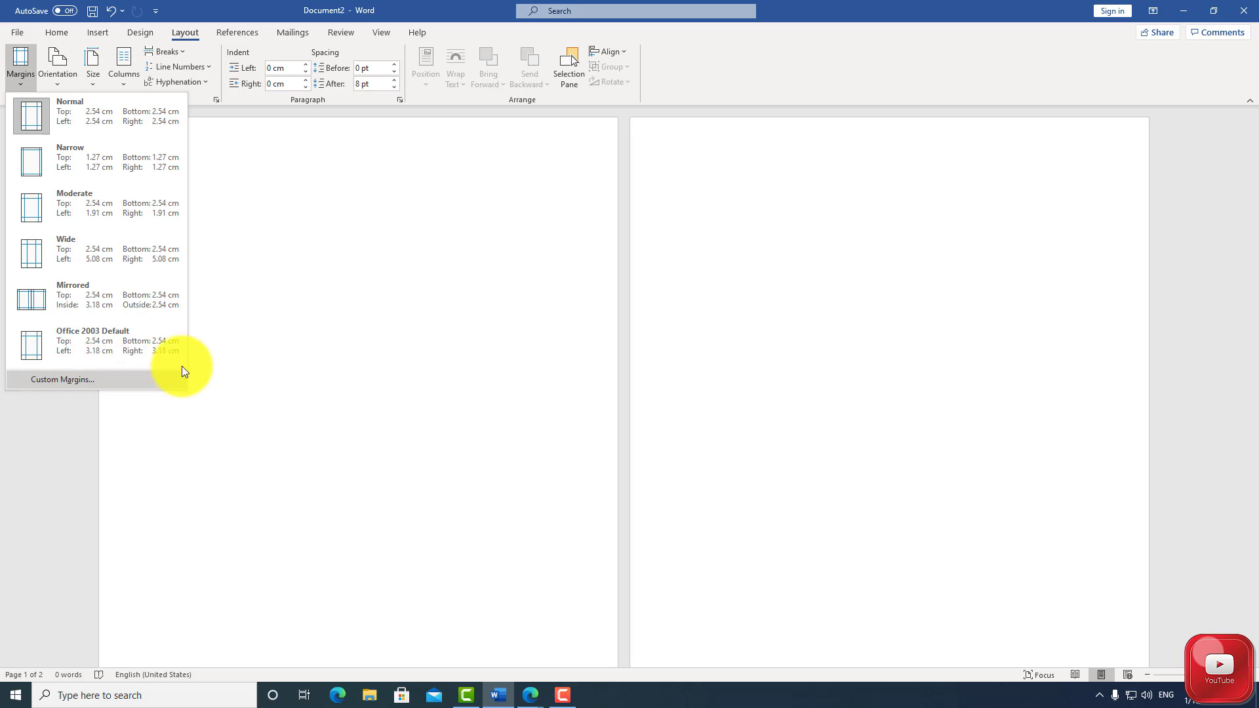
left_click(258, 297)
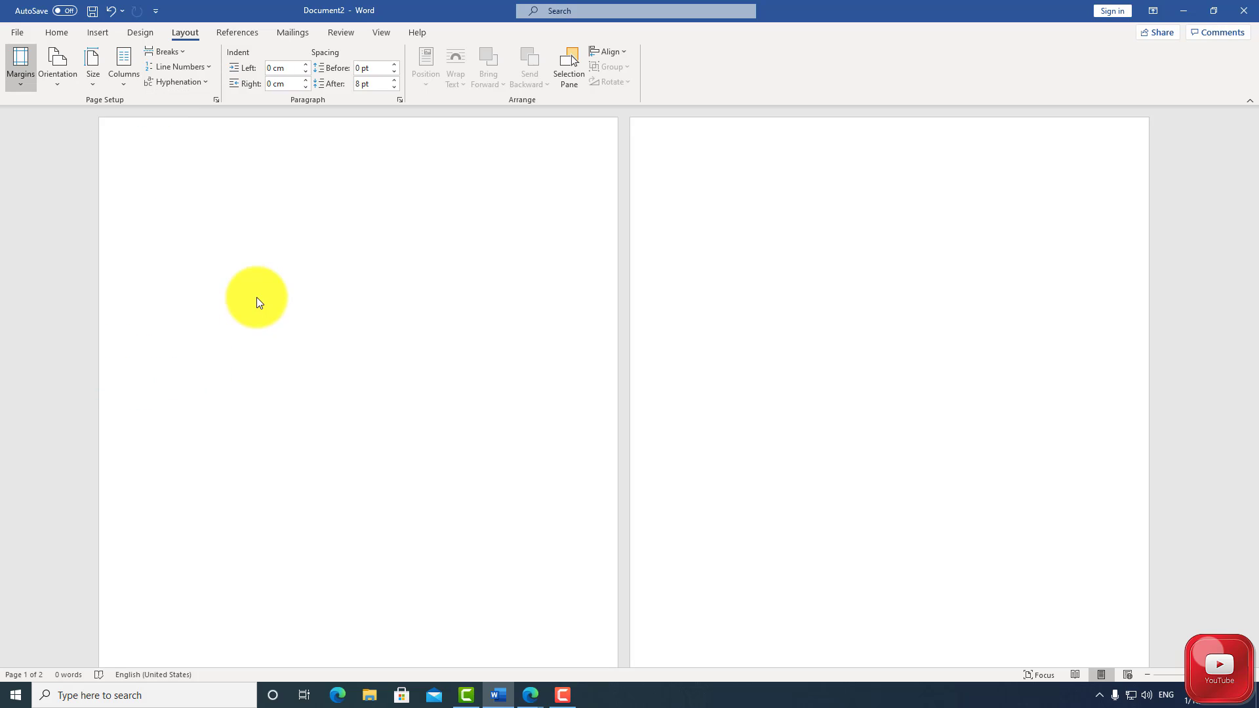
left_click(57, 75)
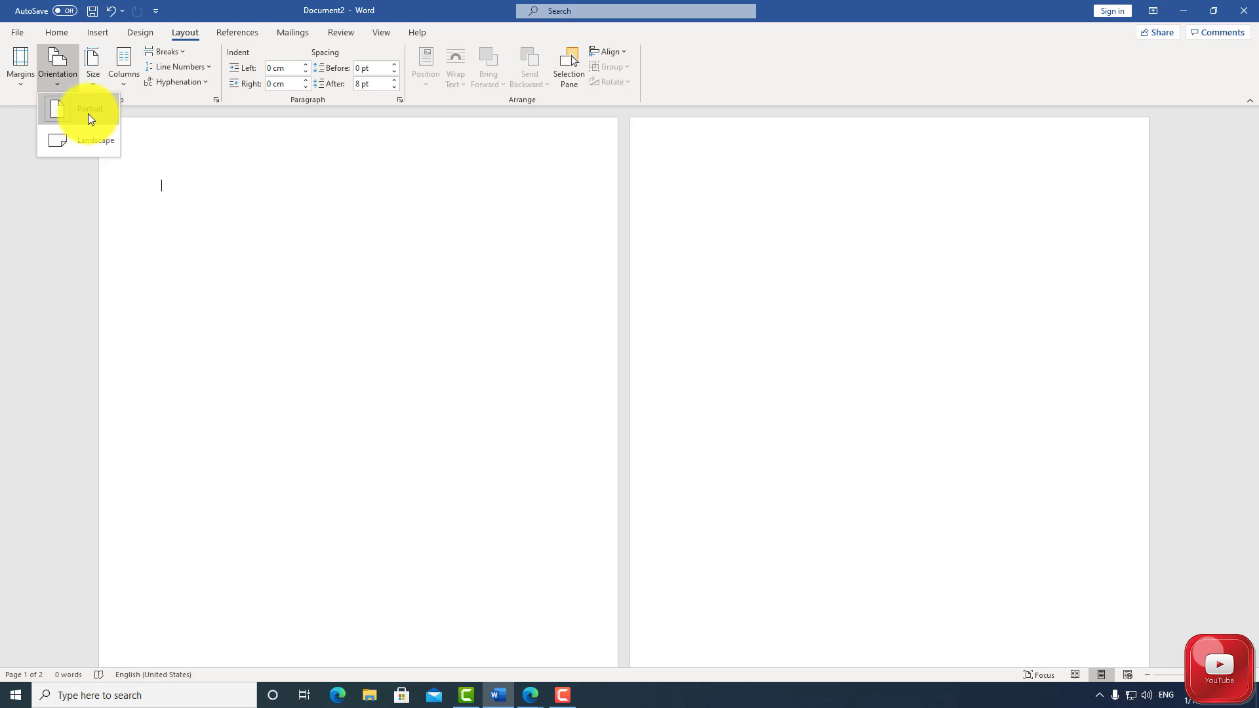
left_click(86, 140)
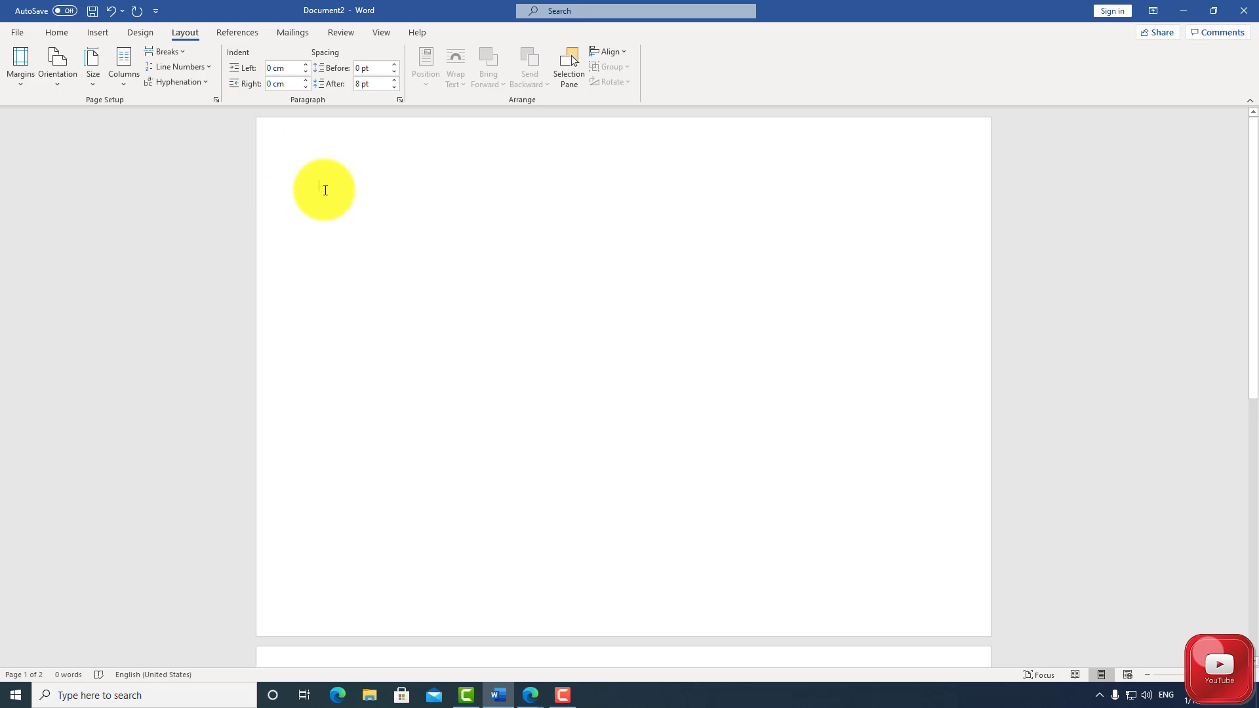
Run the Editor's spelling and grammar check on the document and dismiss its completion message
left_click(339, 33)
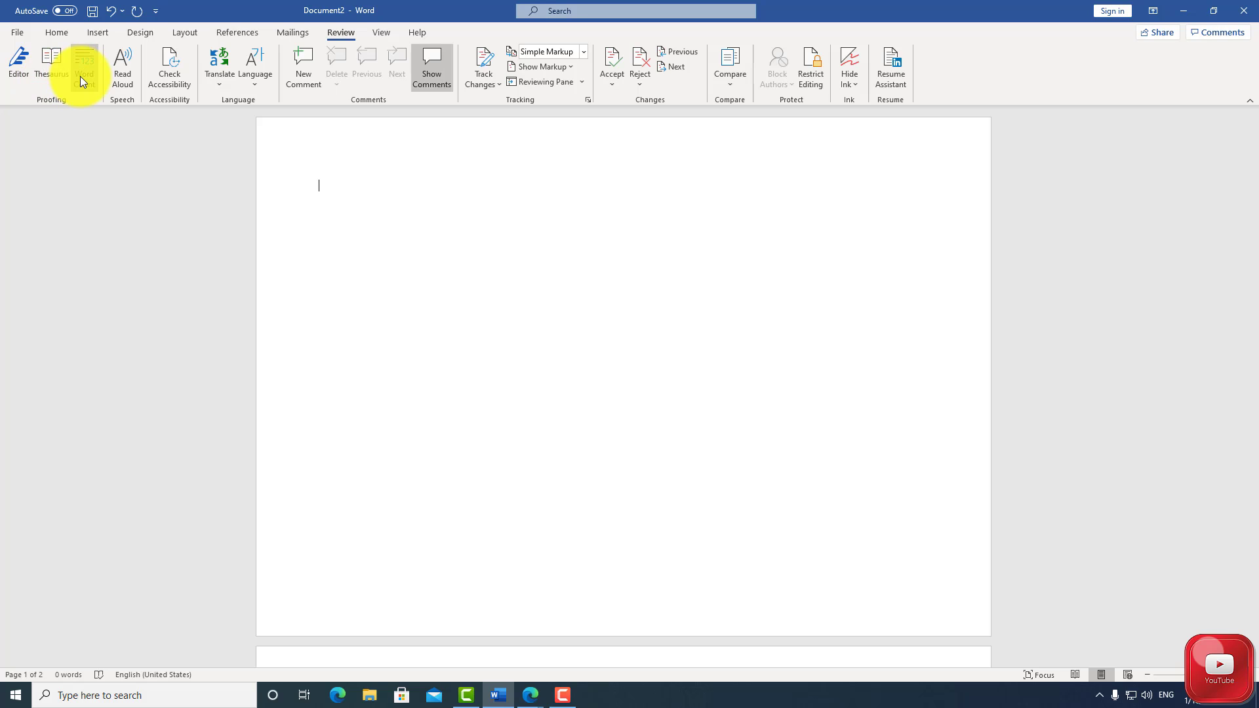
left_click(22, 57)
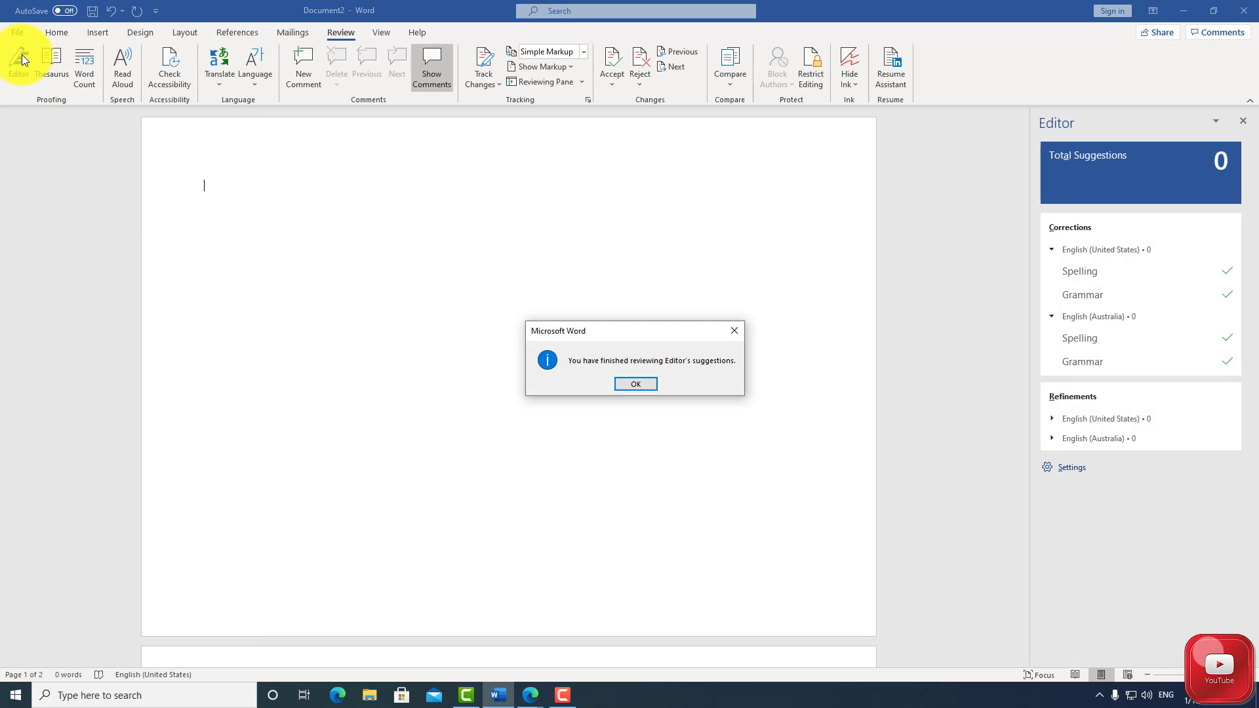
left_click(623, 383)
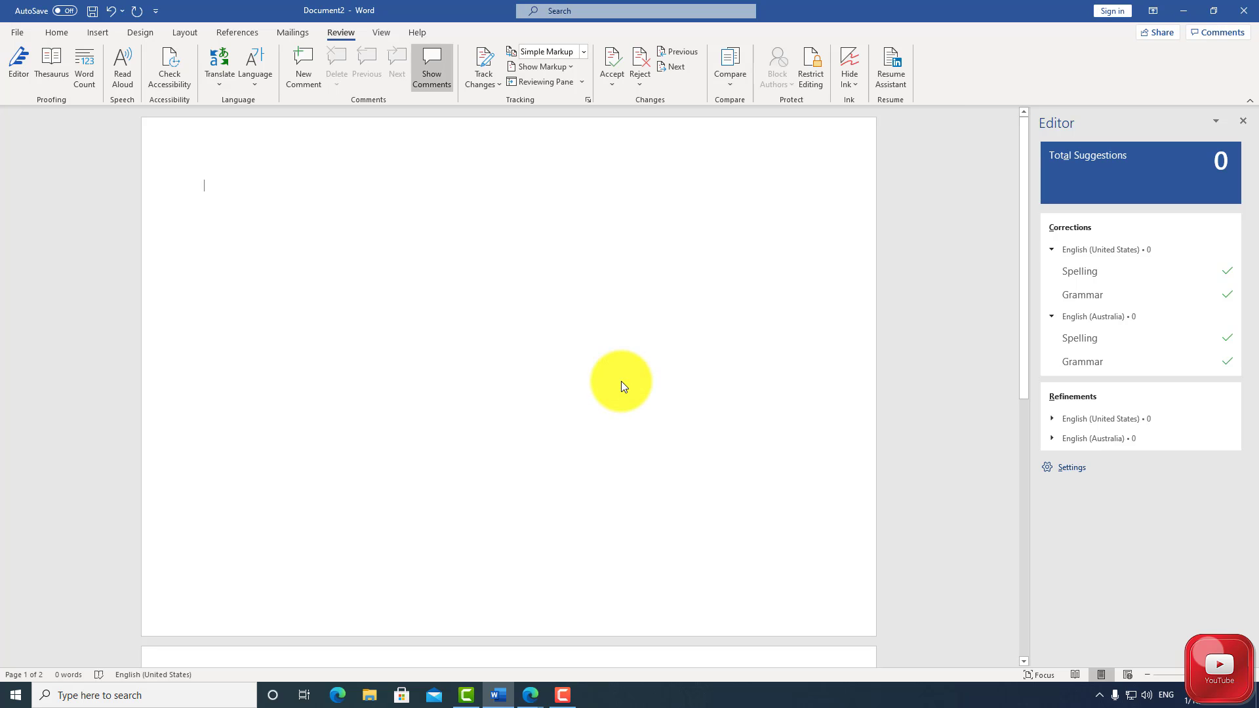
Open the Thesaurus, and view the document's word count statistics before closing them
left_click(50, 65)
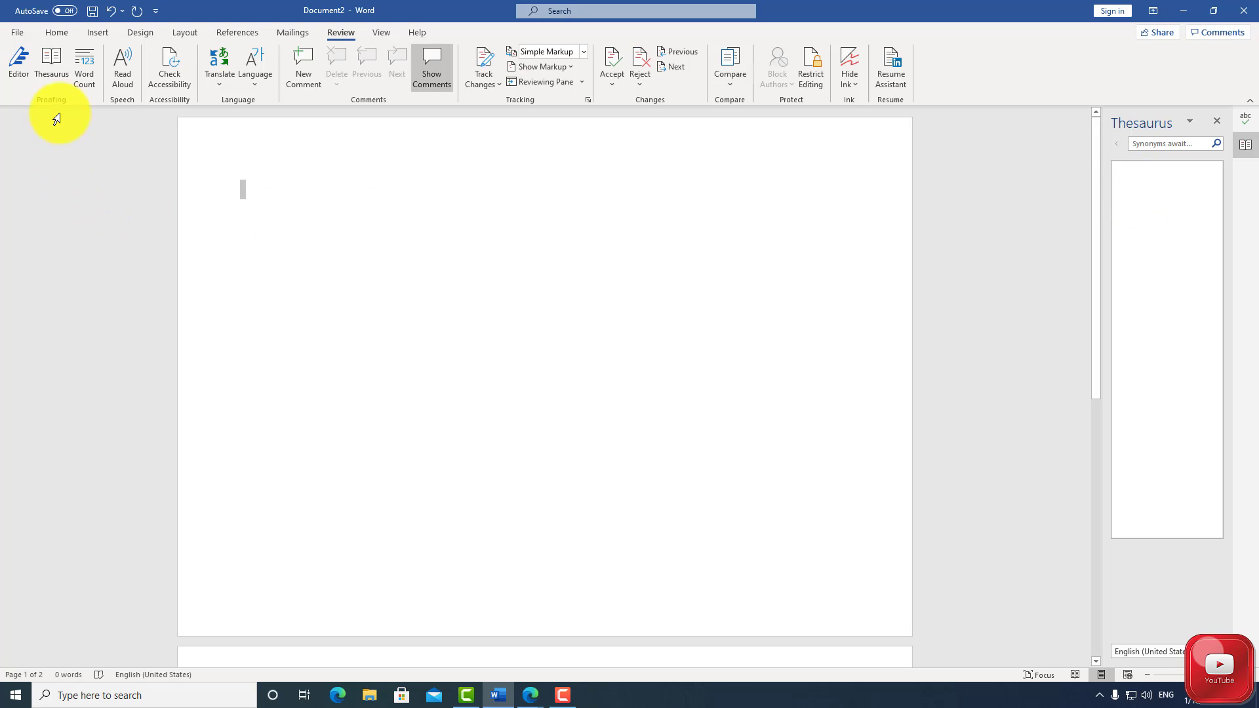
left_click(81, 76)
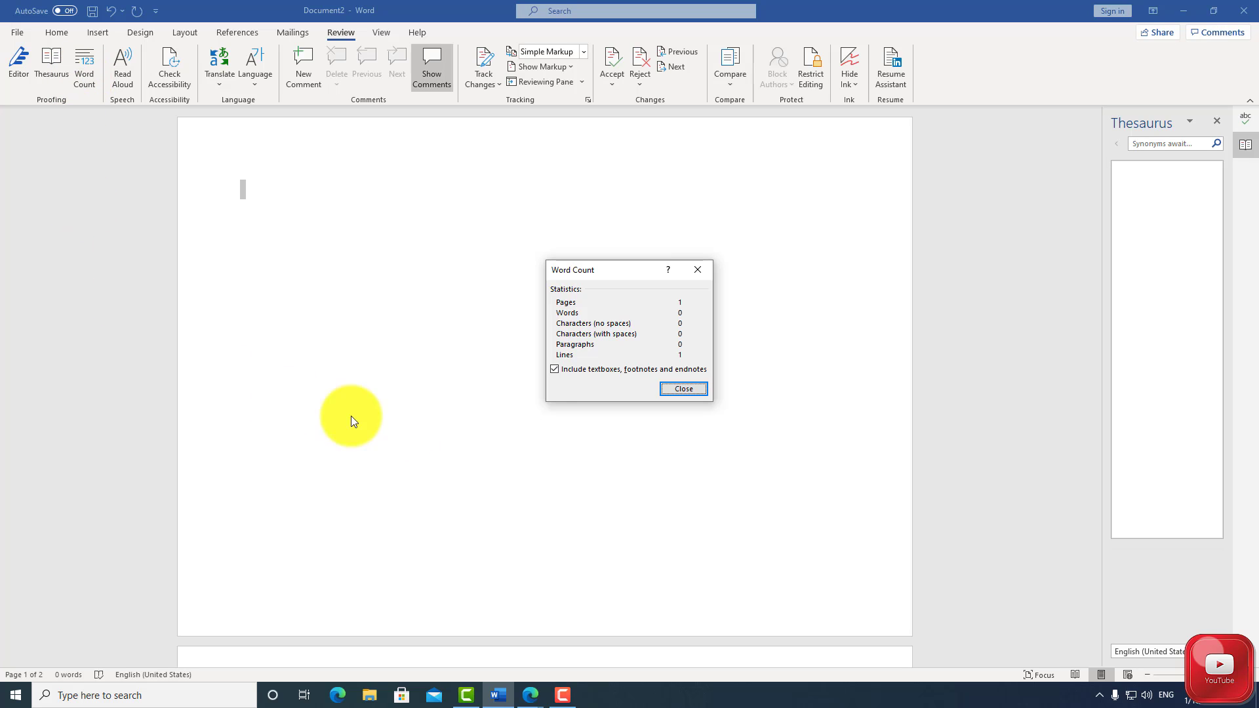
left_click(703, 271)
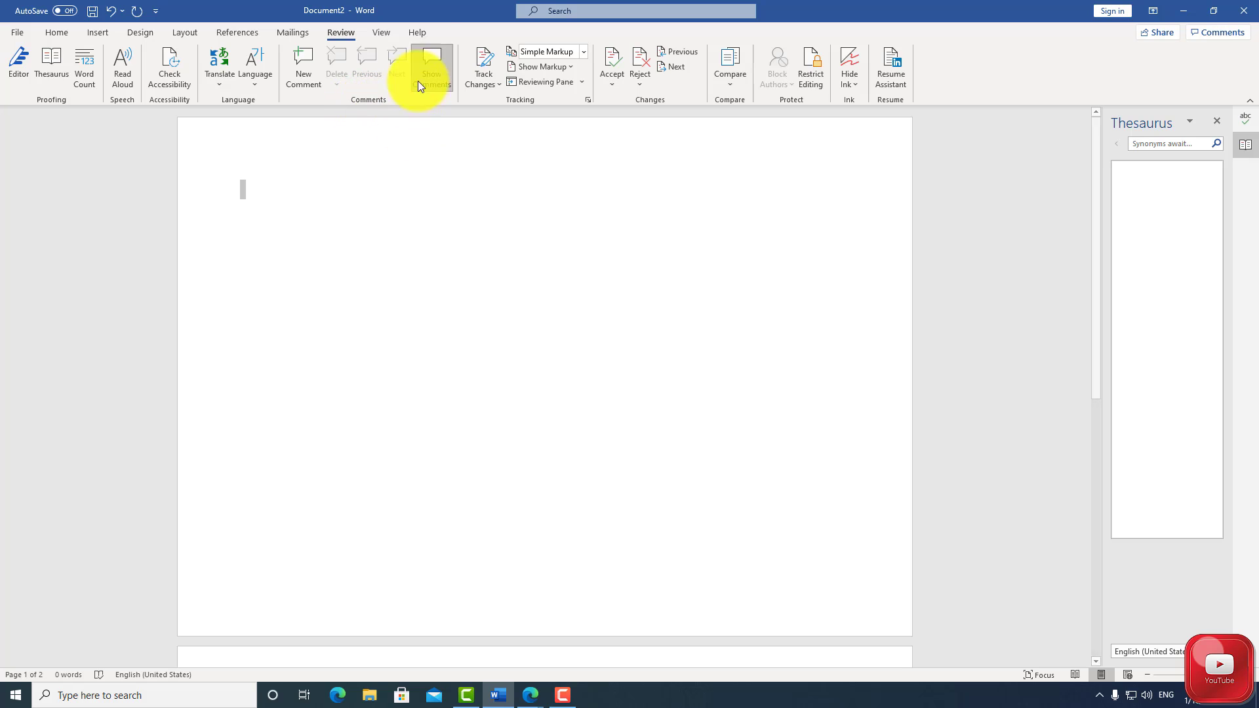
Open the Help pane, and search the program's commands for "bold"
left_click(421, 32)
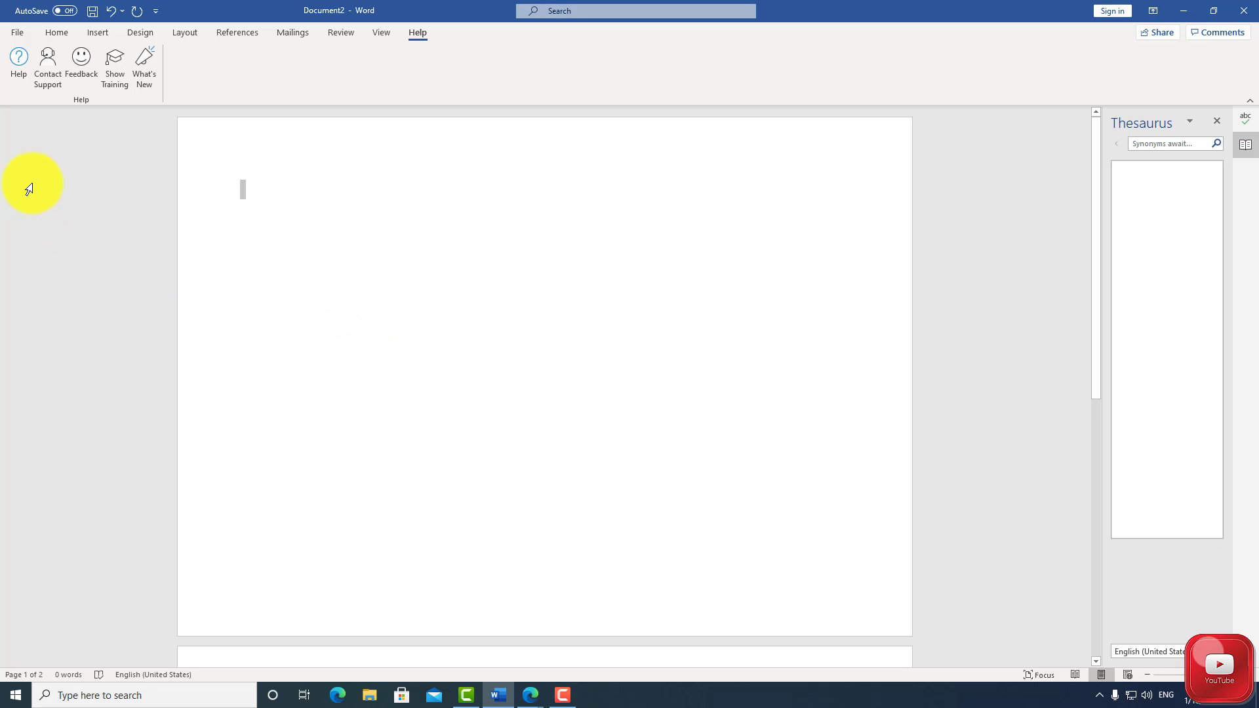
left_click(18, 61)
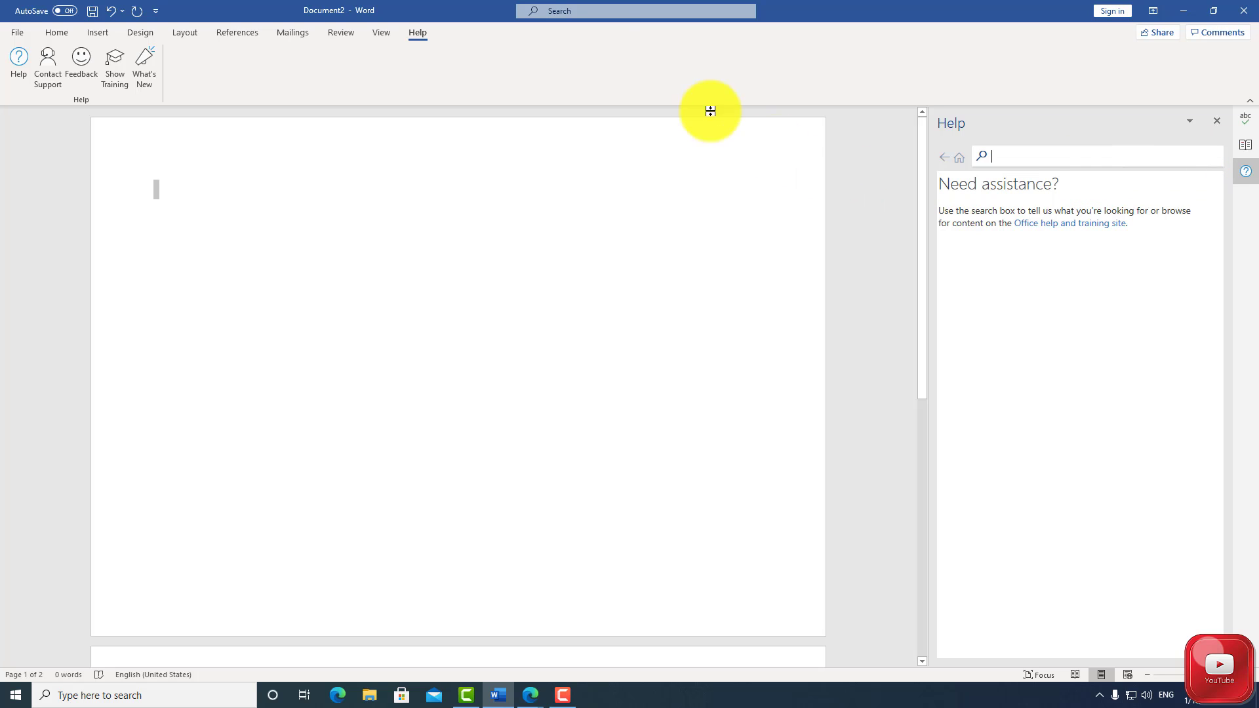
left_click(585, 14)
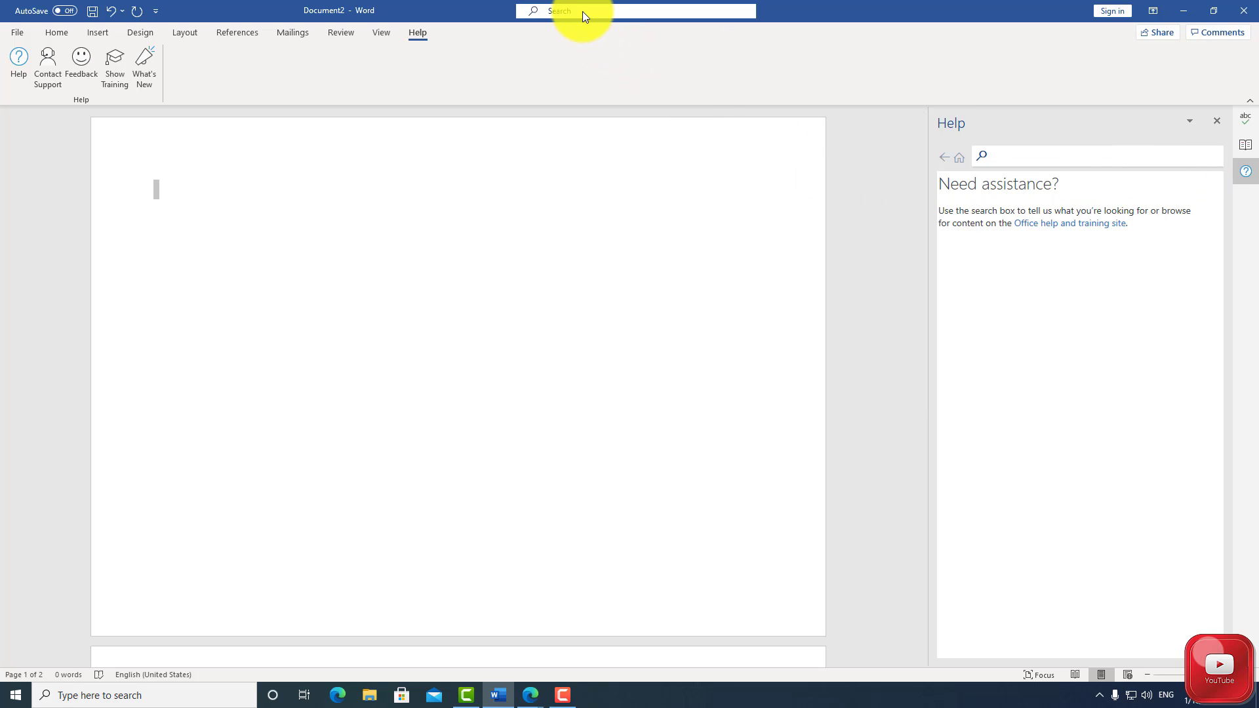
left_click(583, 11)
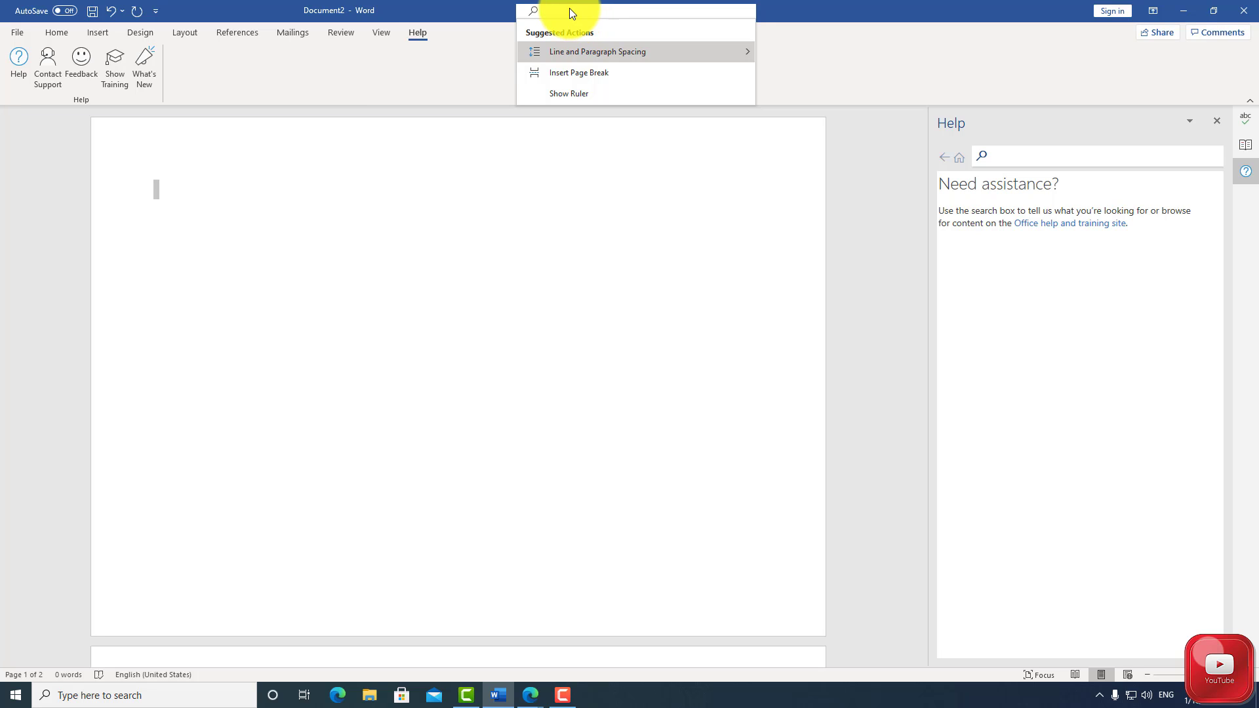
type("bold")
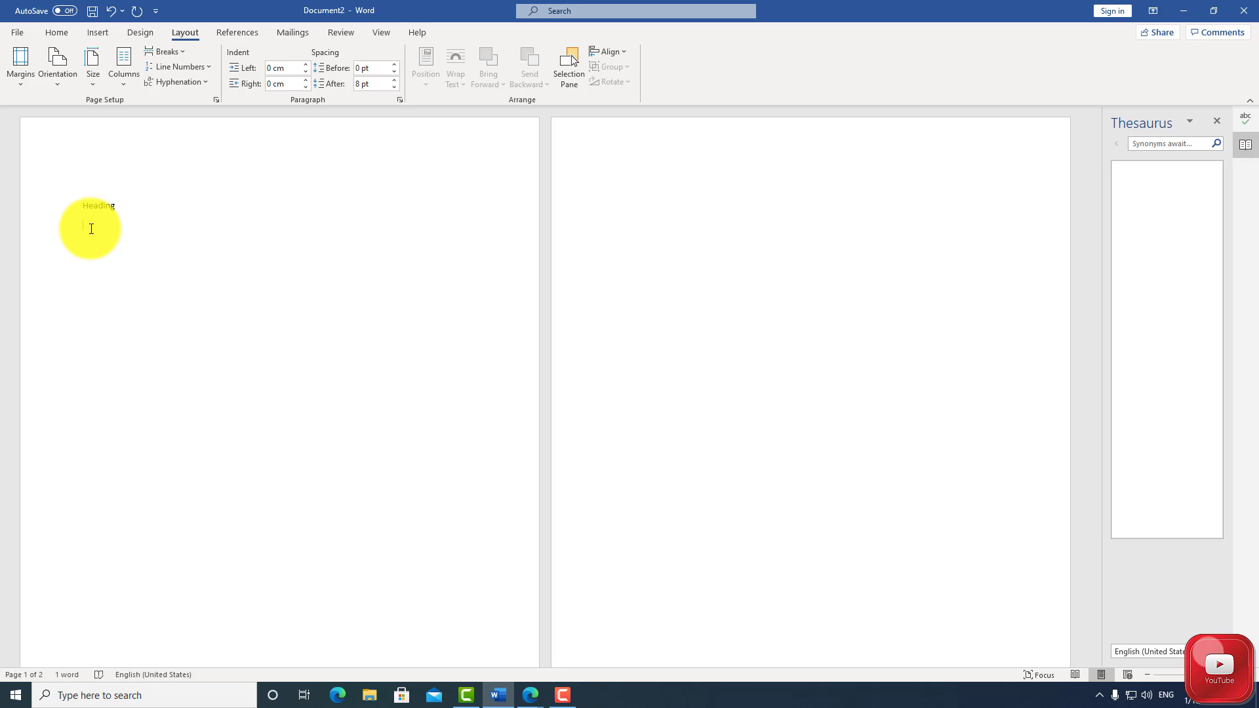
Save the document in the Documents folder as a Word Document named Heading, after reviewing the available file types
left_click(17, 37)
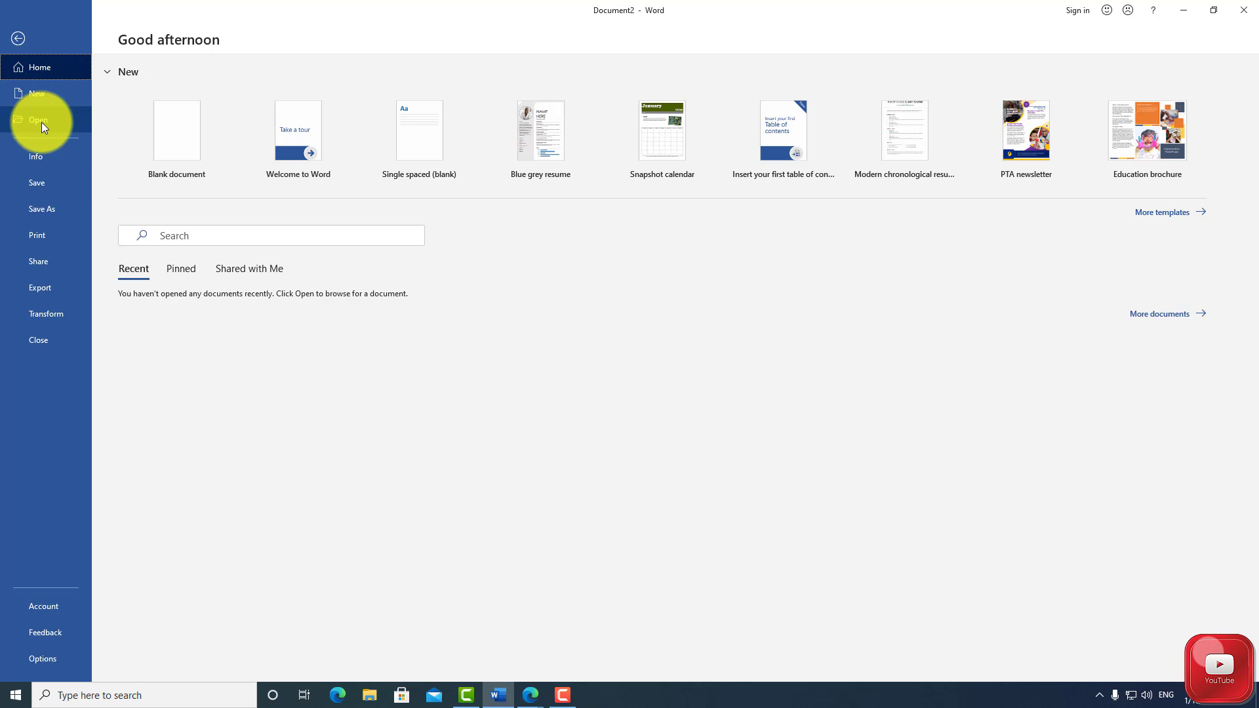
left_click(50, 187)
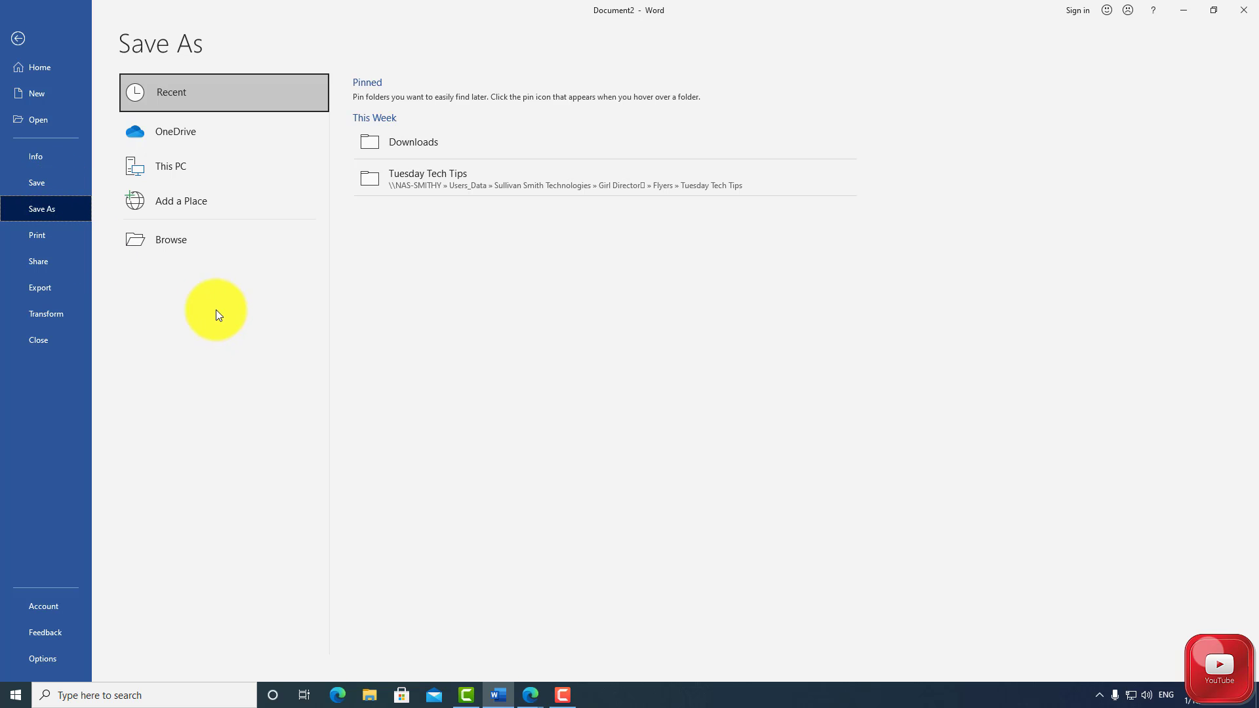
left_click(182, 250)
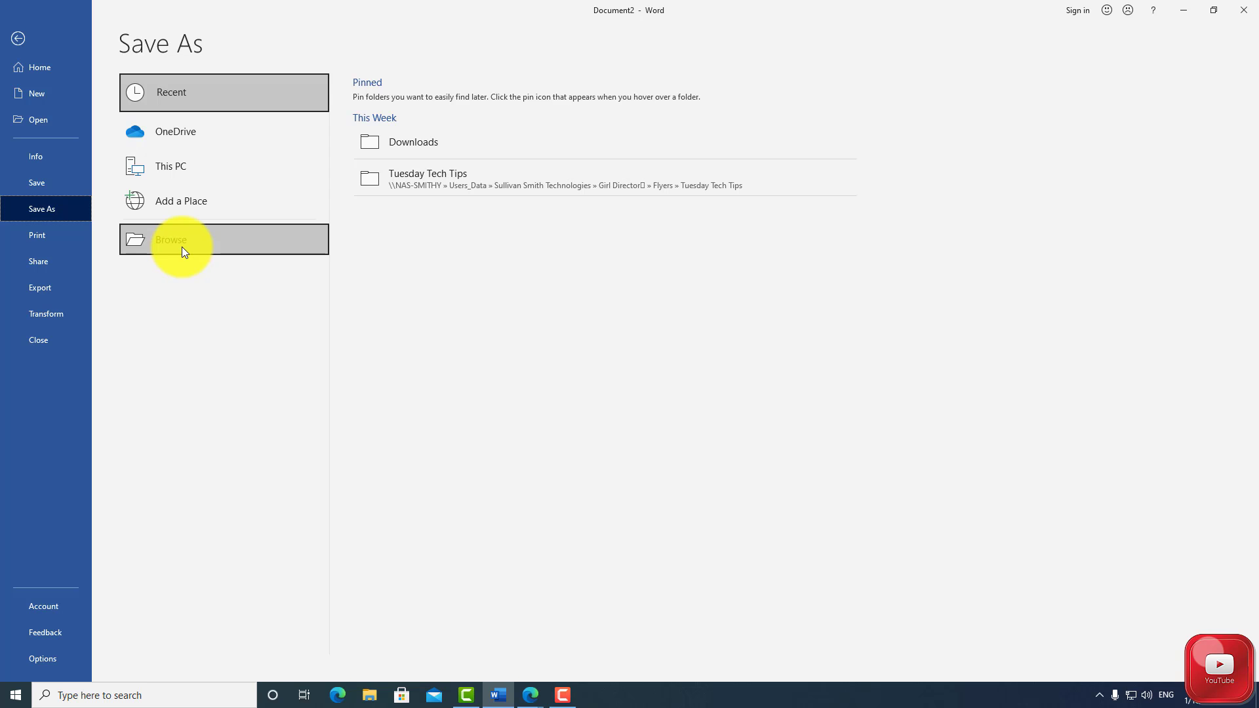
left_click(182, 247)
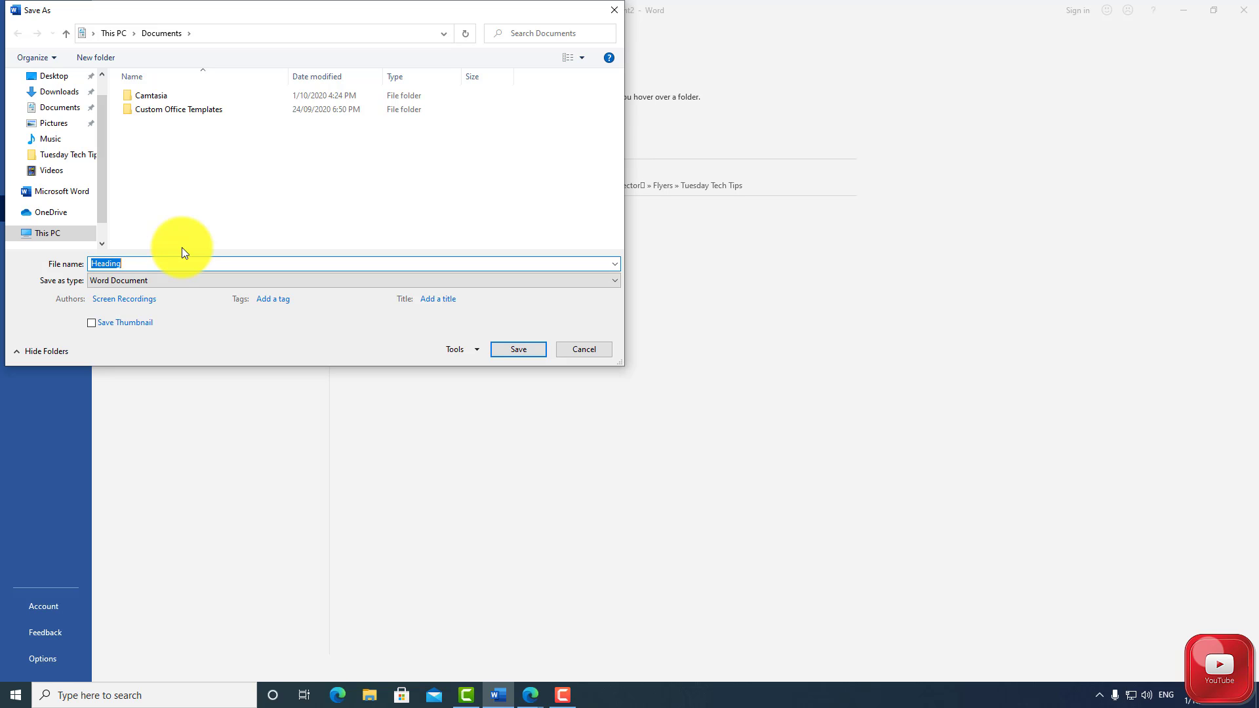
left_click(164, 267)
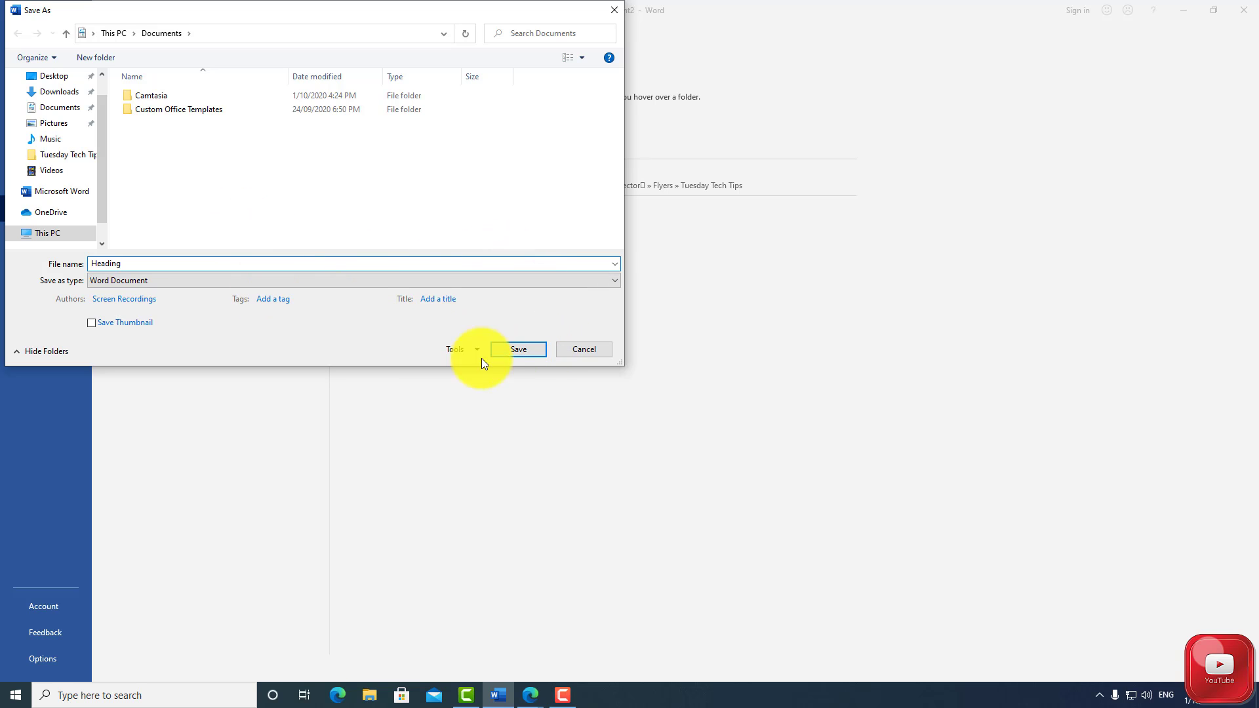
left_click(165, 279)
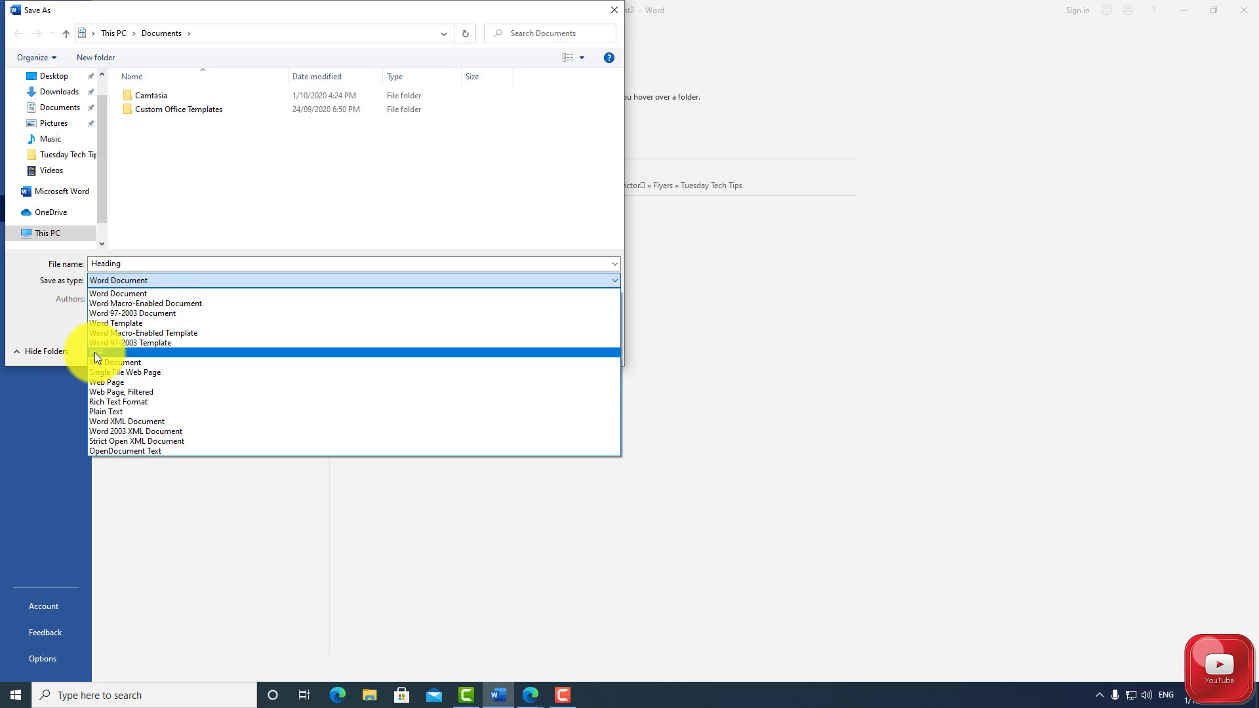
left_click(60, 328)
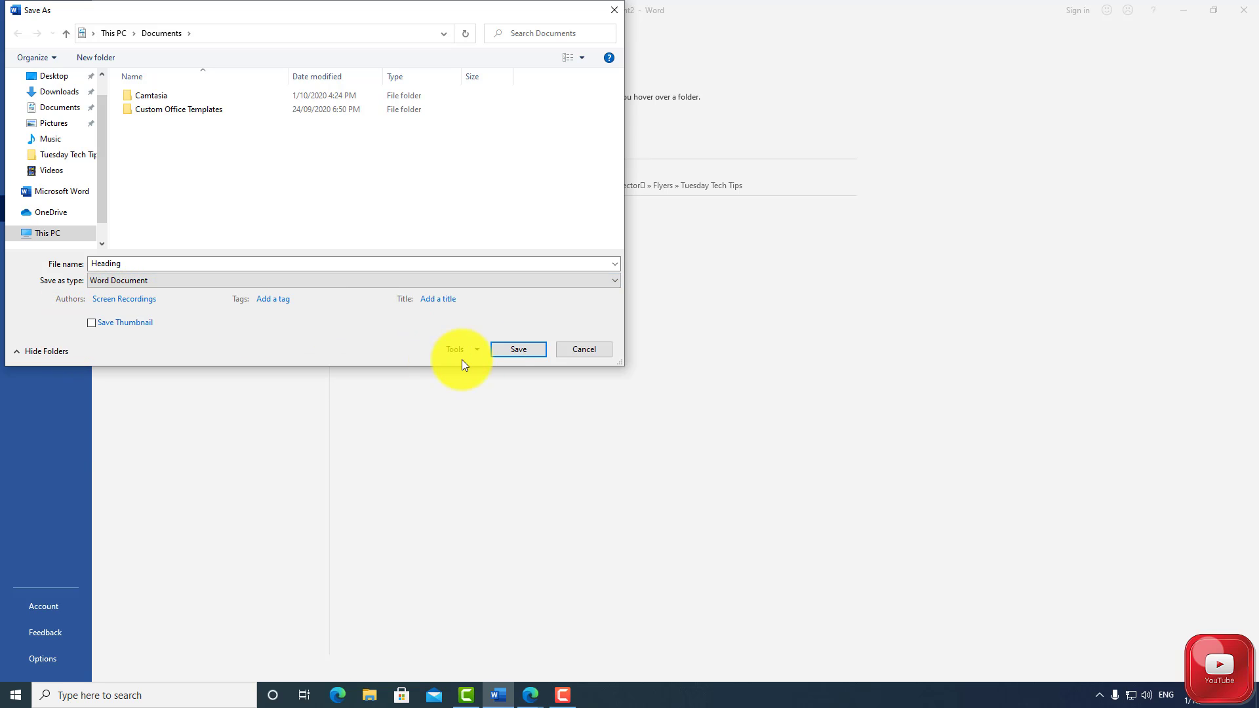
left_click(506, 349)
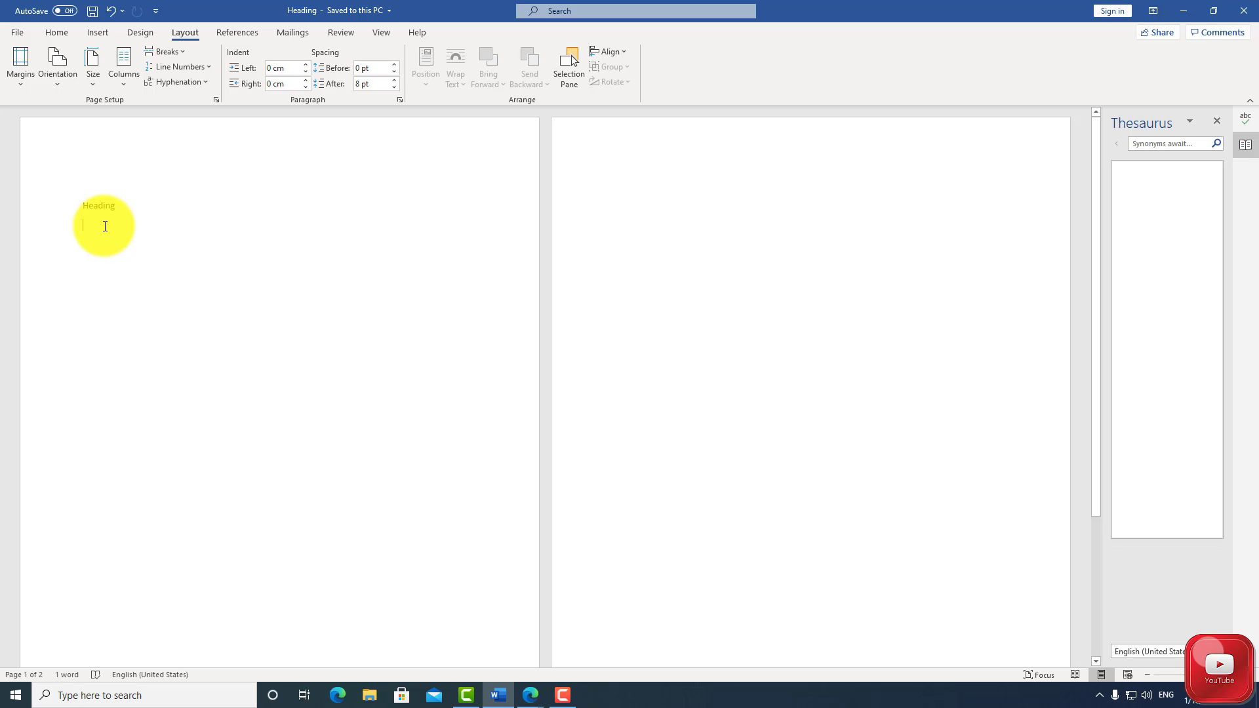
Add the line "Heading part 2" below the existing heading on the first page
type("Heading")
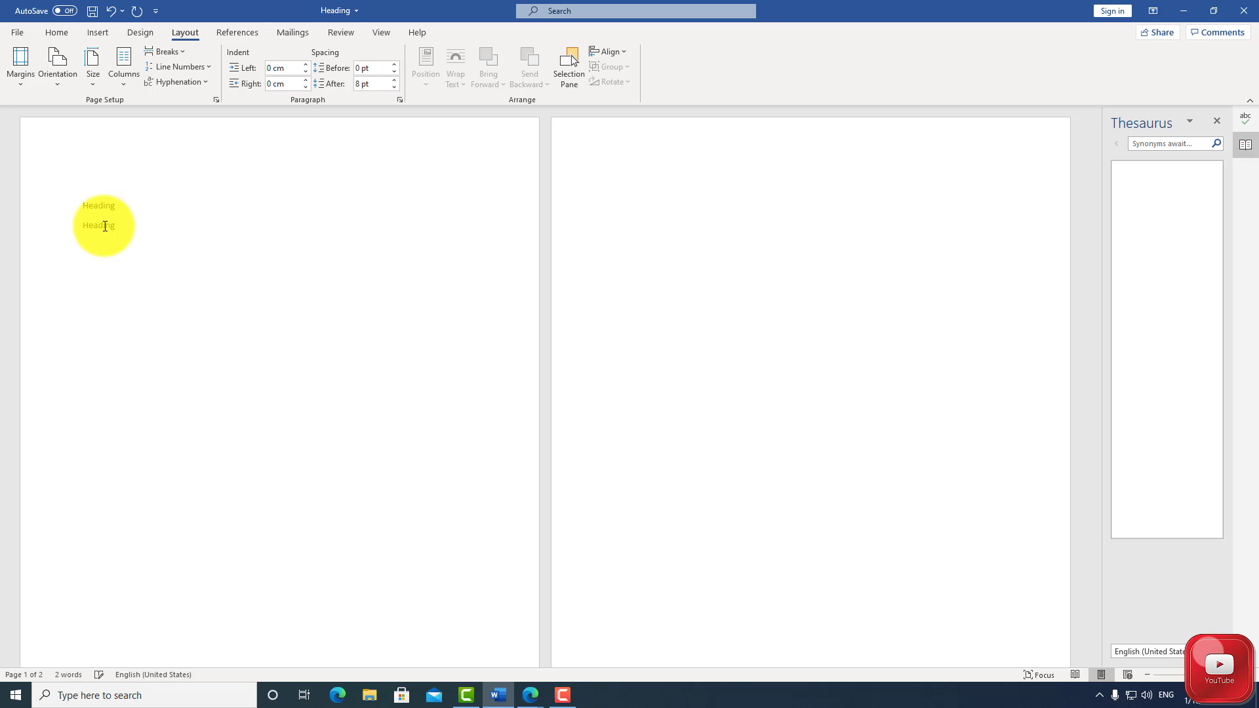
type(" part e")
key("BackSpace")
type("2")
Save a copy of the document in the Documents folder as a Word Document named Heading part 2
left_click(21, 30)
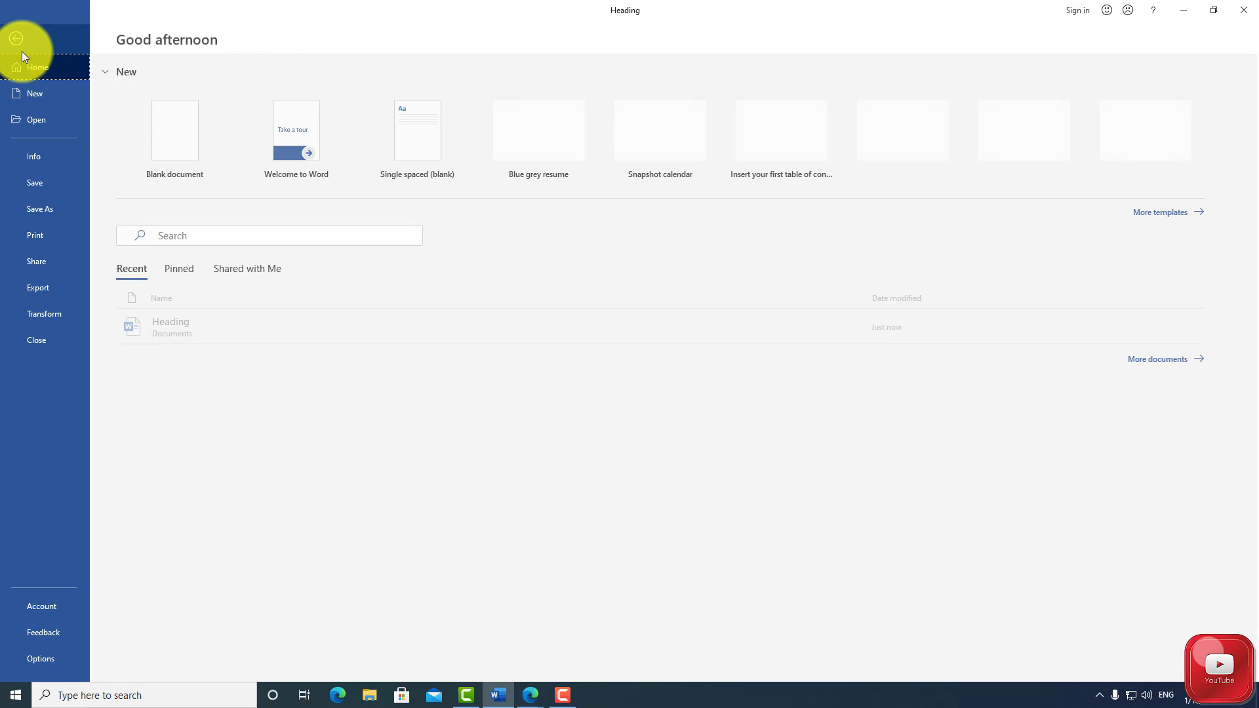
left_click(41, 208)
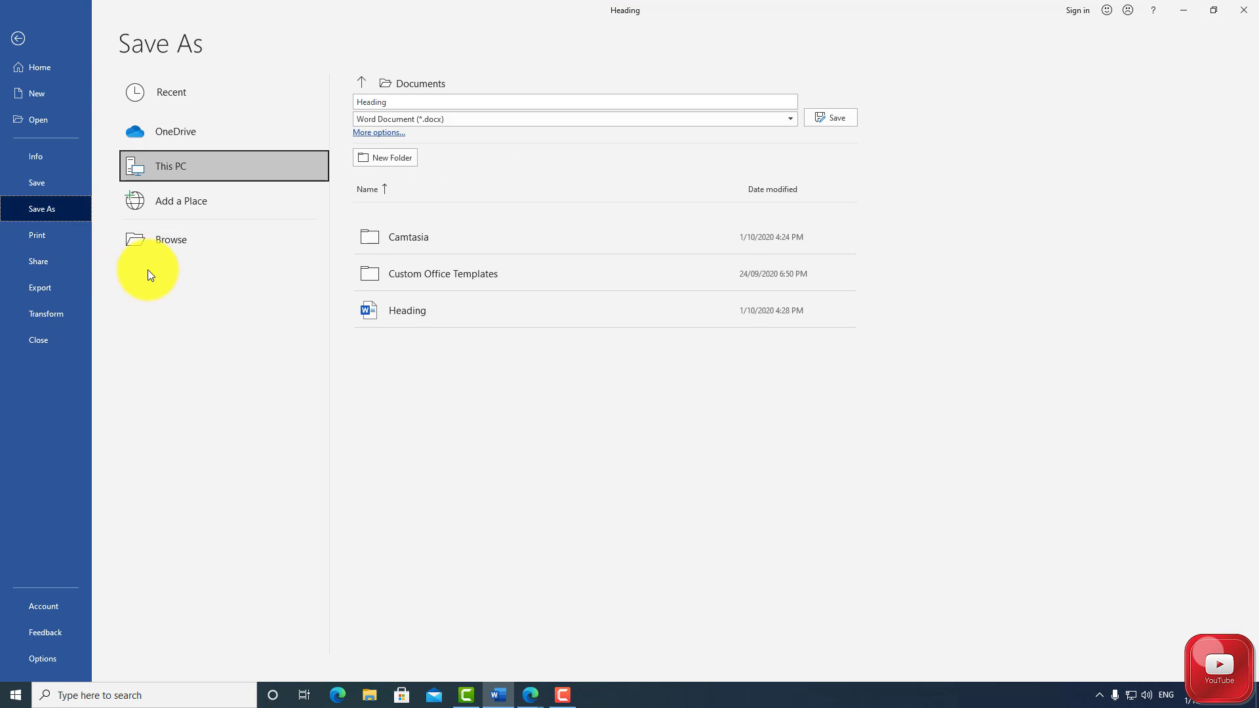
left_click(173, 243)
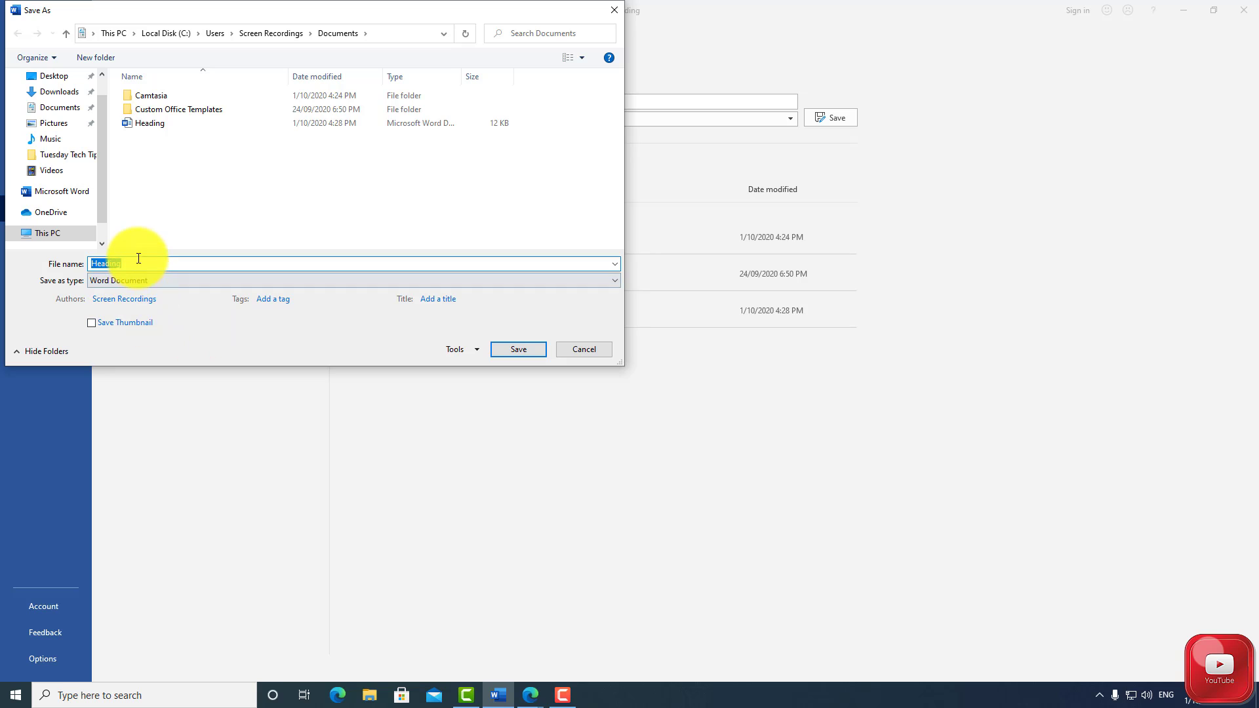
left_click(138, 263)
type("art 2")
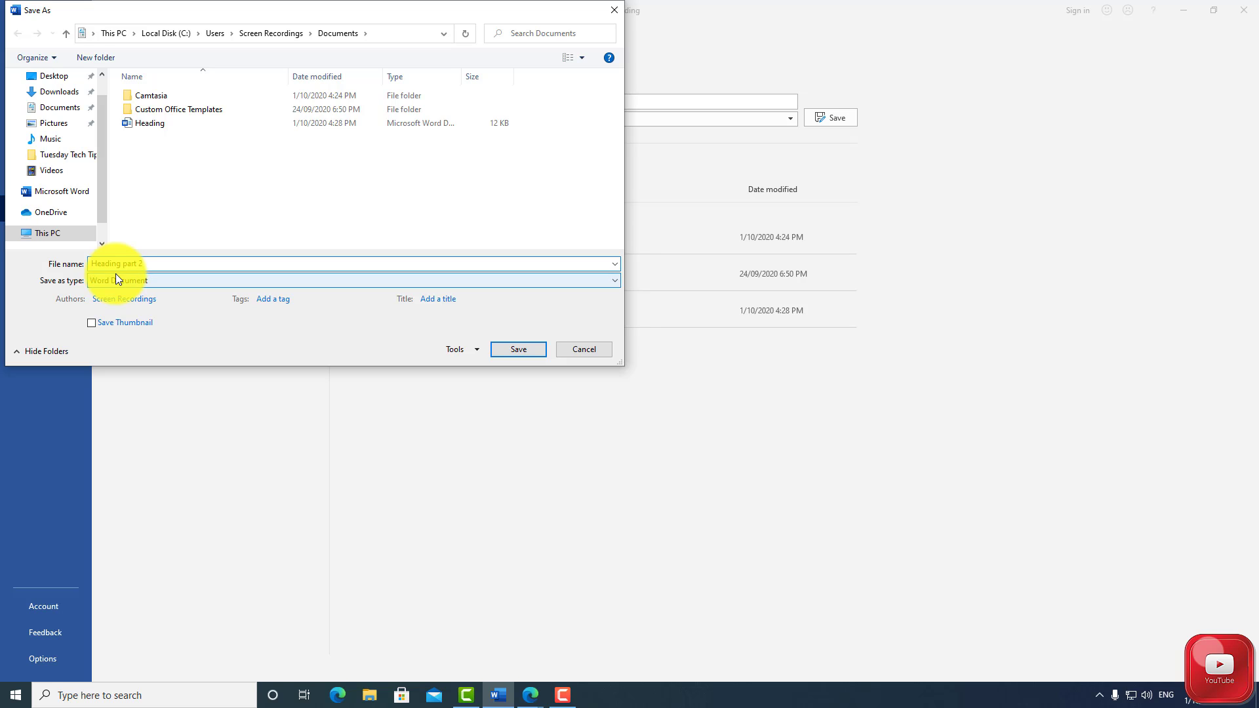
left_click(64, 112)
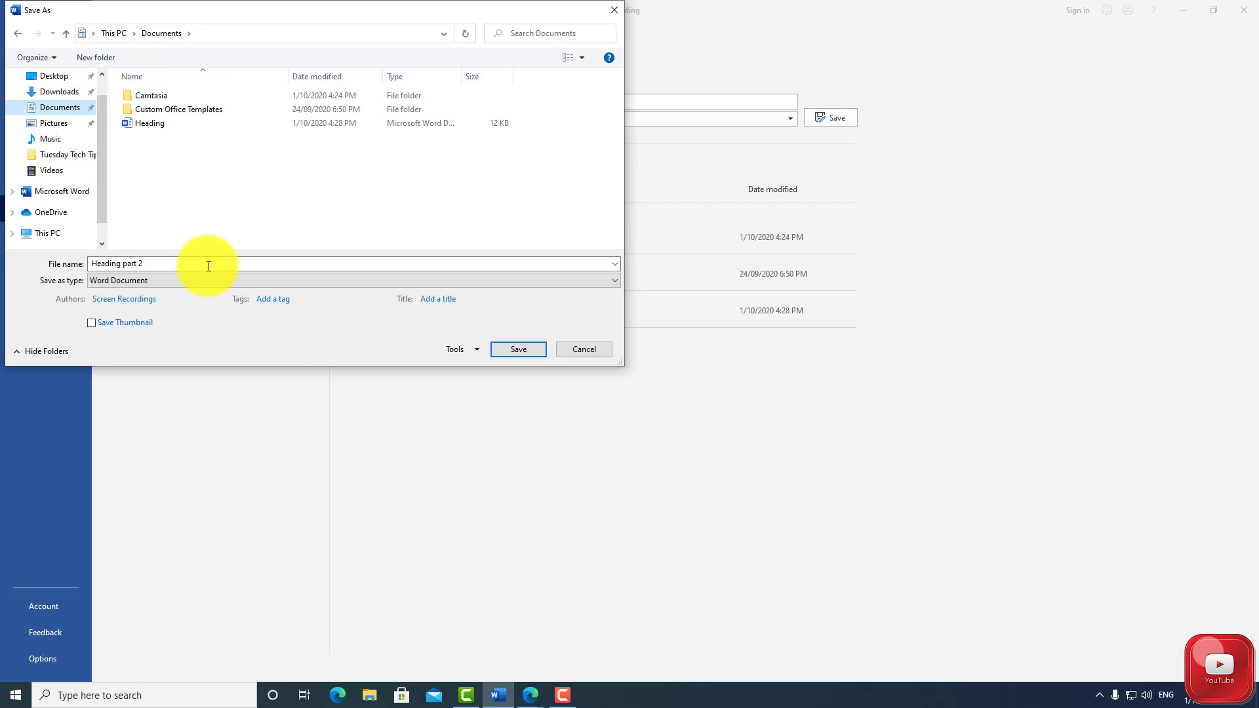
left_click(515, 350)
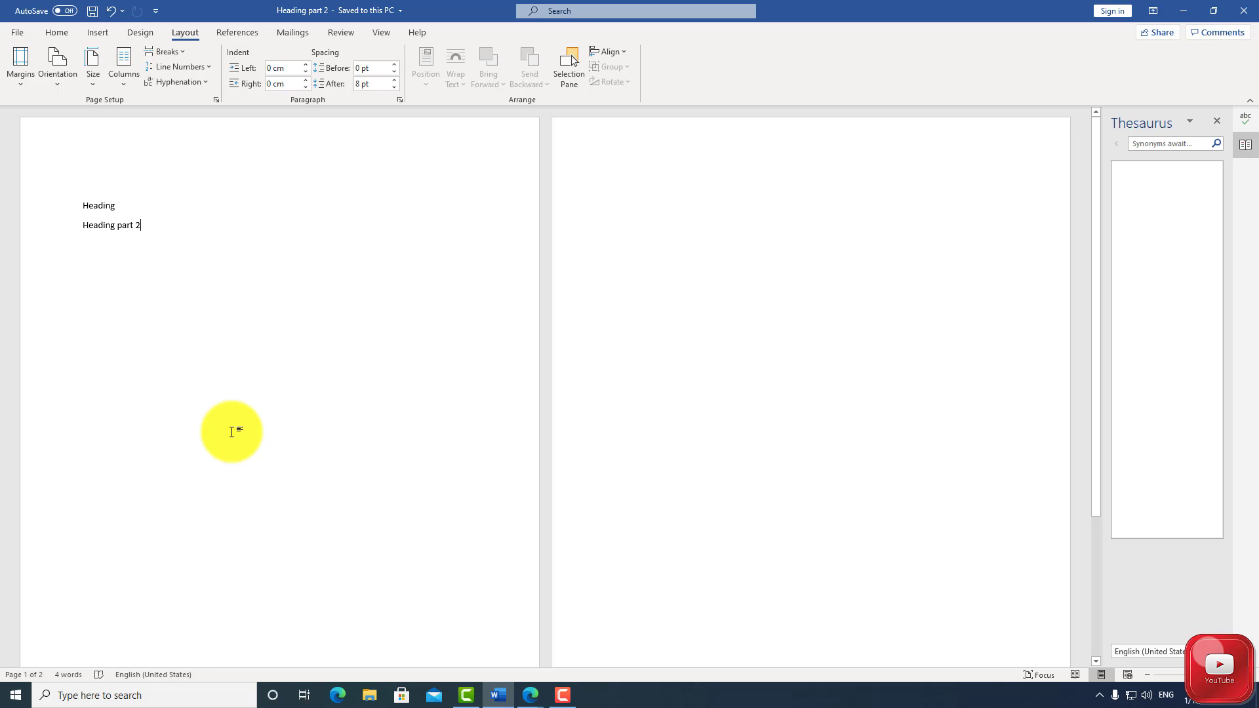
Open the print settings for the document and choose the Brother HL-3170CDW series printer
left_click(17, 38)
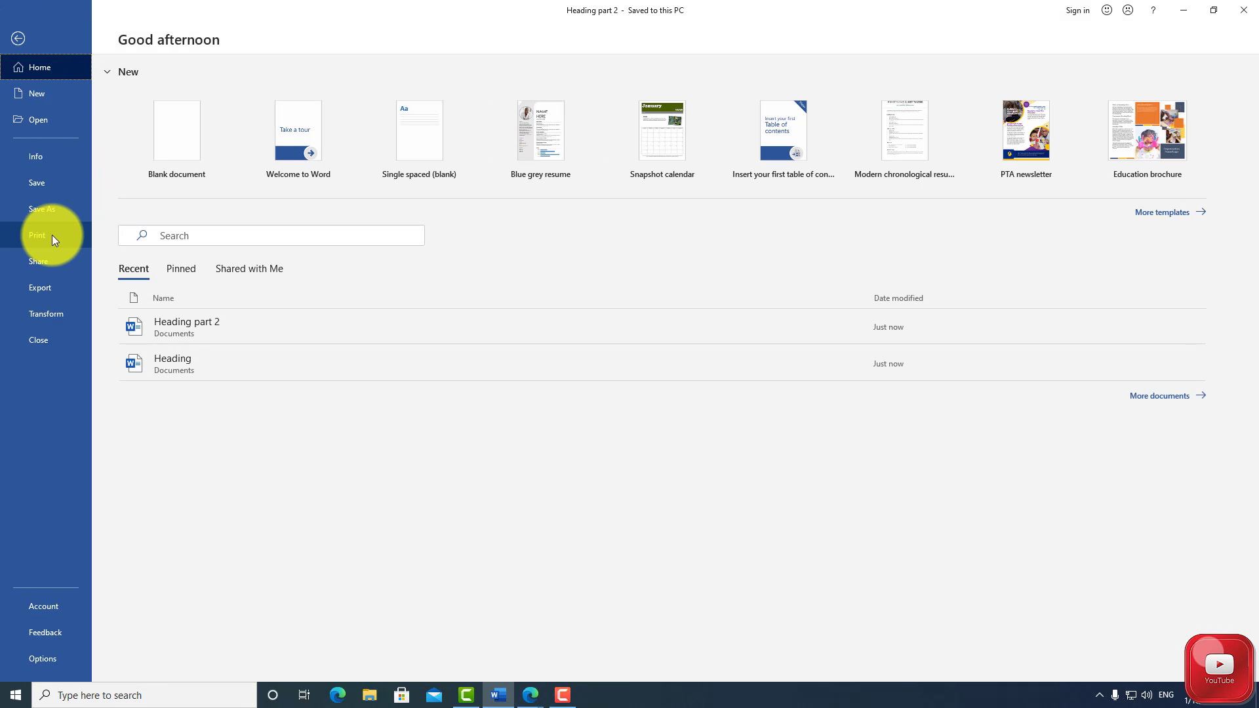
left_click(53, 237)
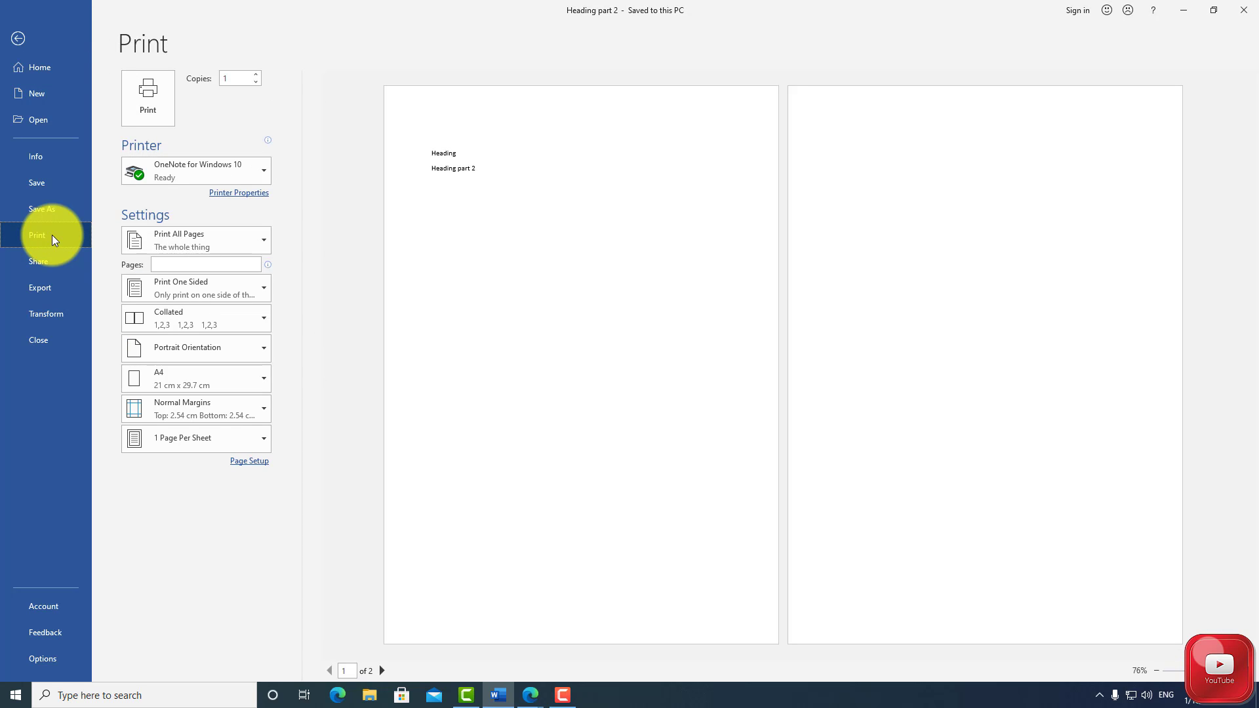
left_click(166, 168)
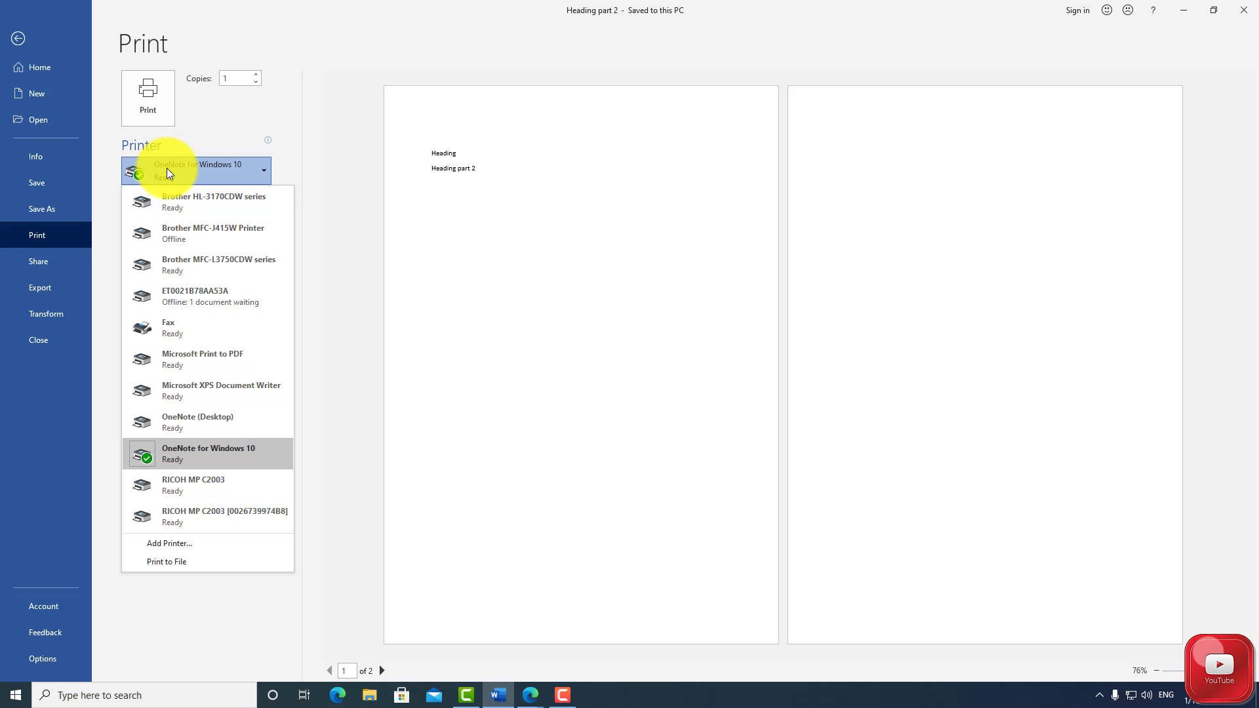
left_click(174, 202)
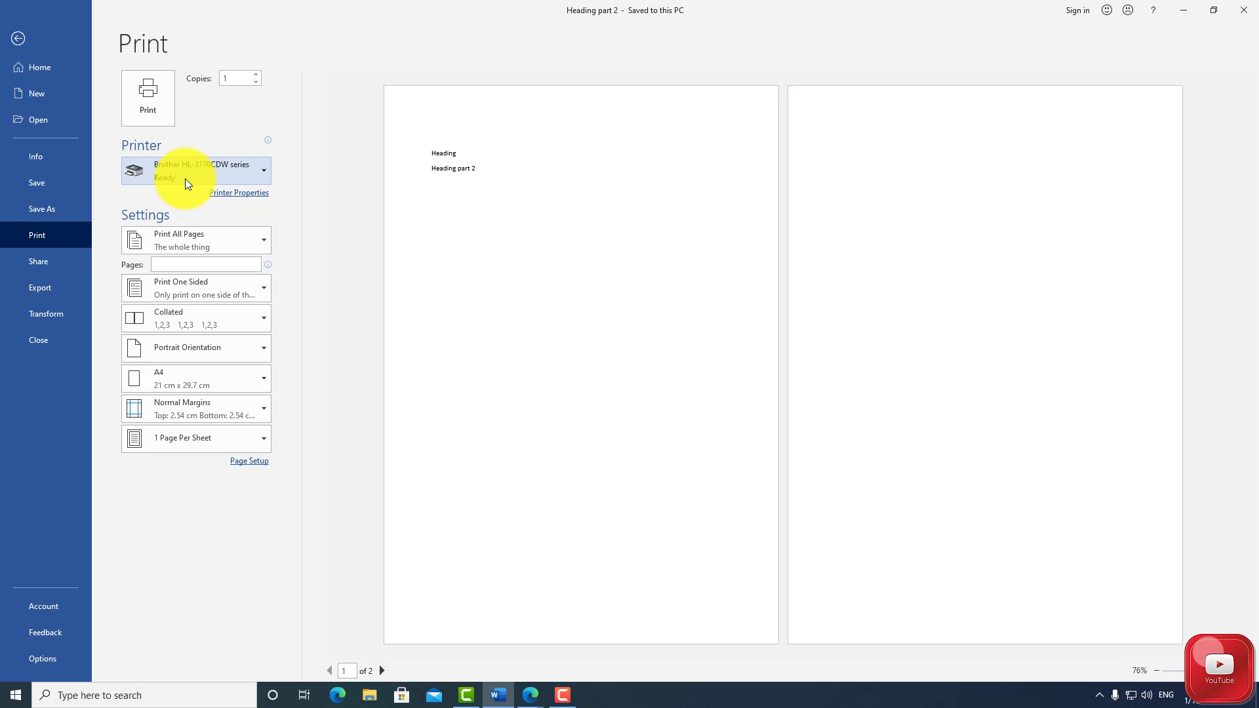
Review the available printers and switch the print destination to Microsoft Print to PDF
left_click(185, 180)
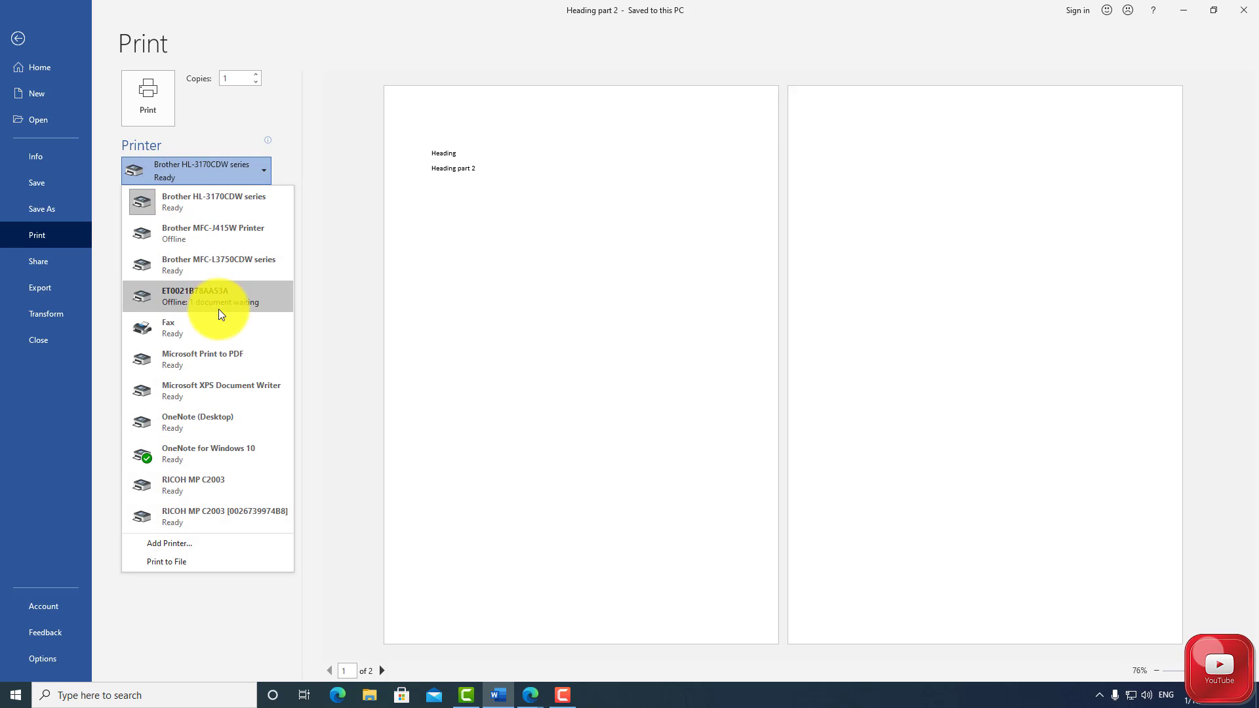
mouse_move(222, 329)
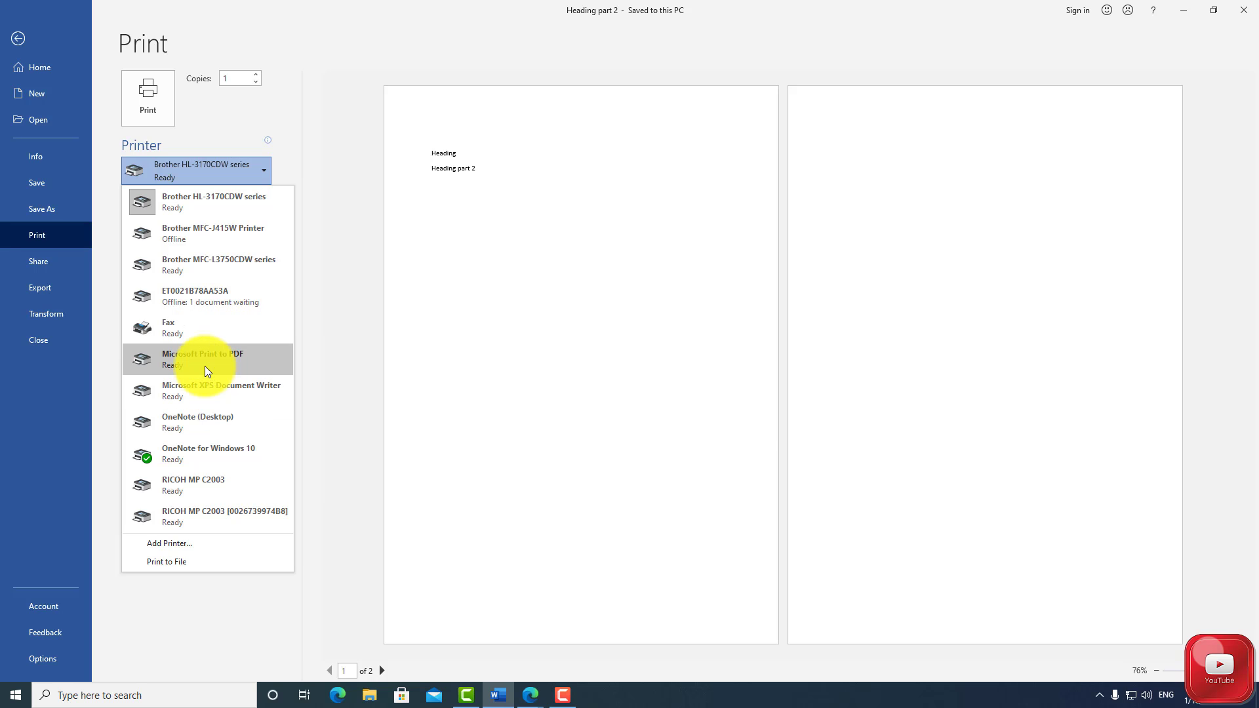
mouse_move(204, 366)
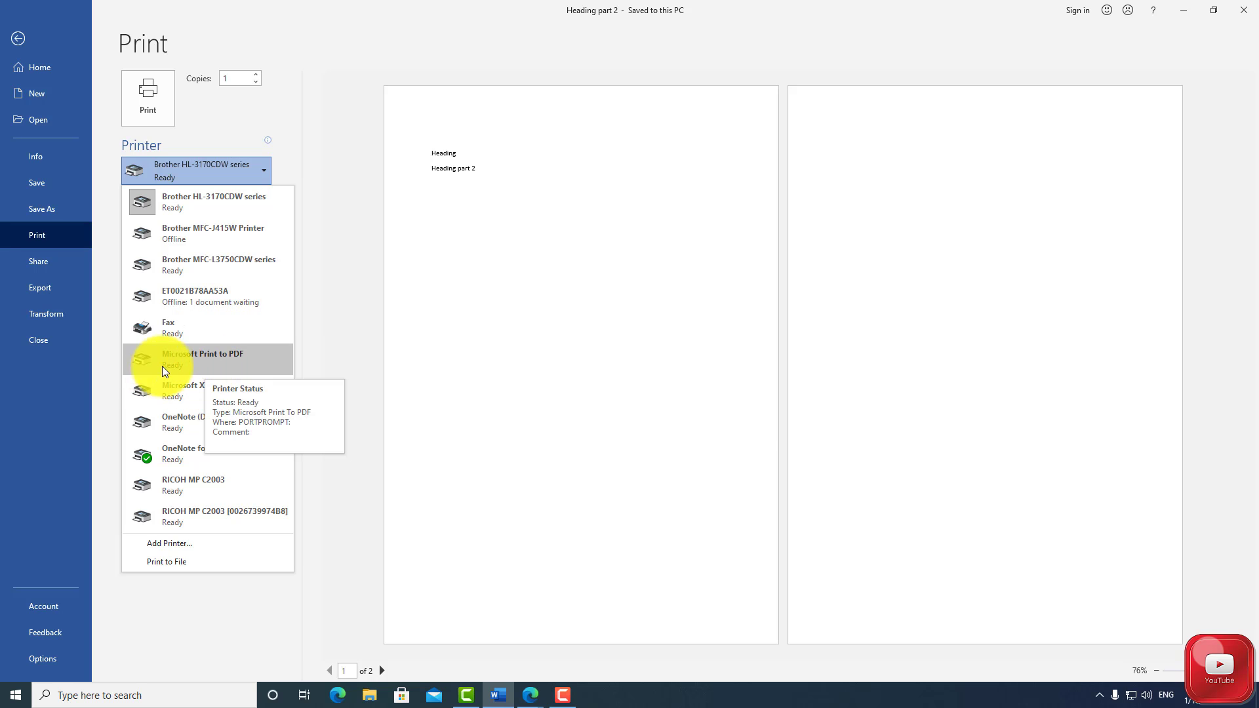
left_click(204, 364)
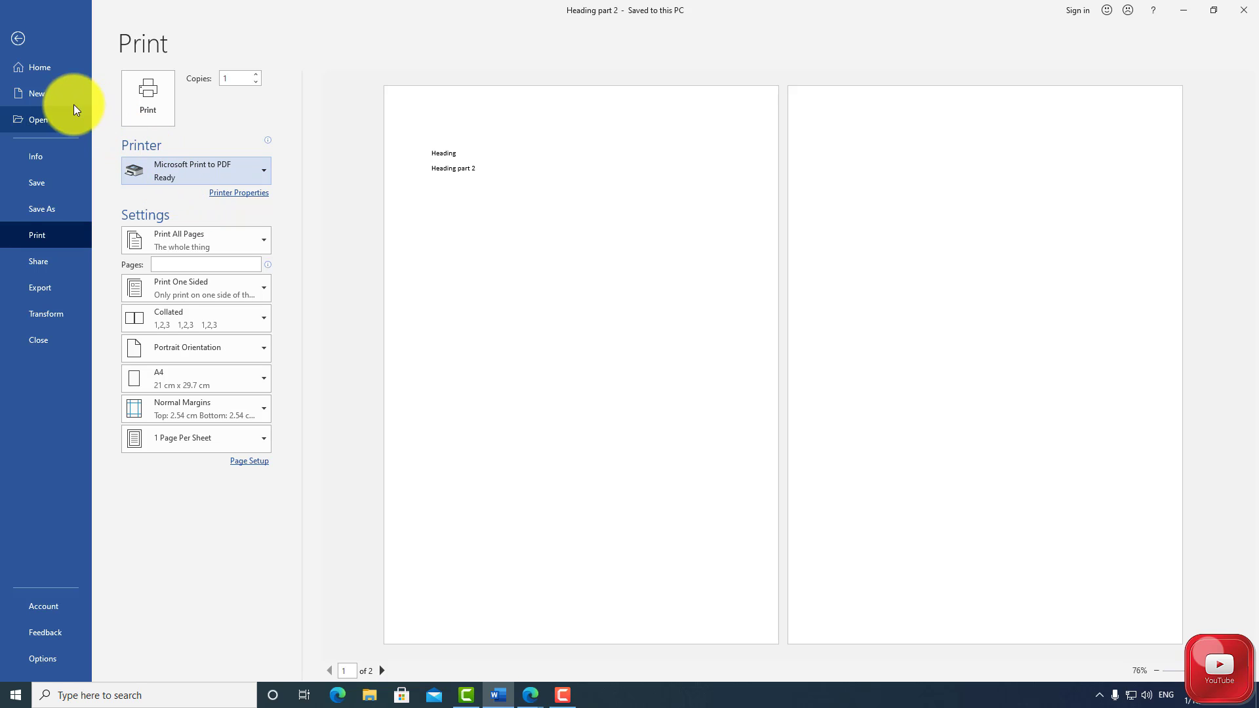
Set the printer back to Brother HL-3170CDW series and print one copy of the document
left_click(177, 173)
left_click(186, 199)
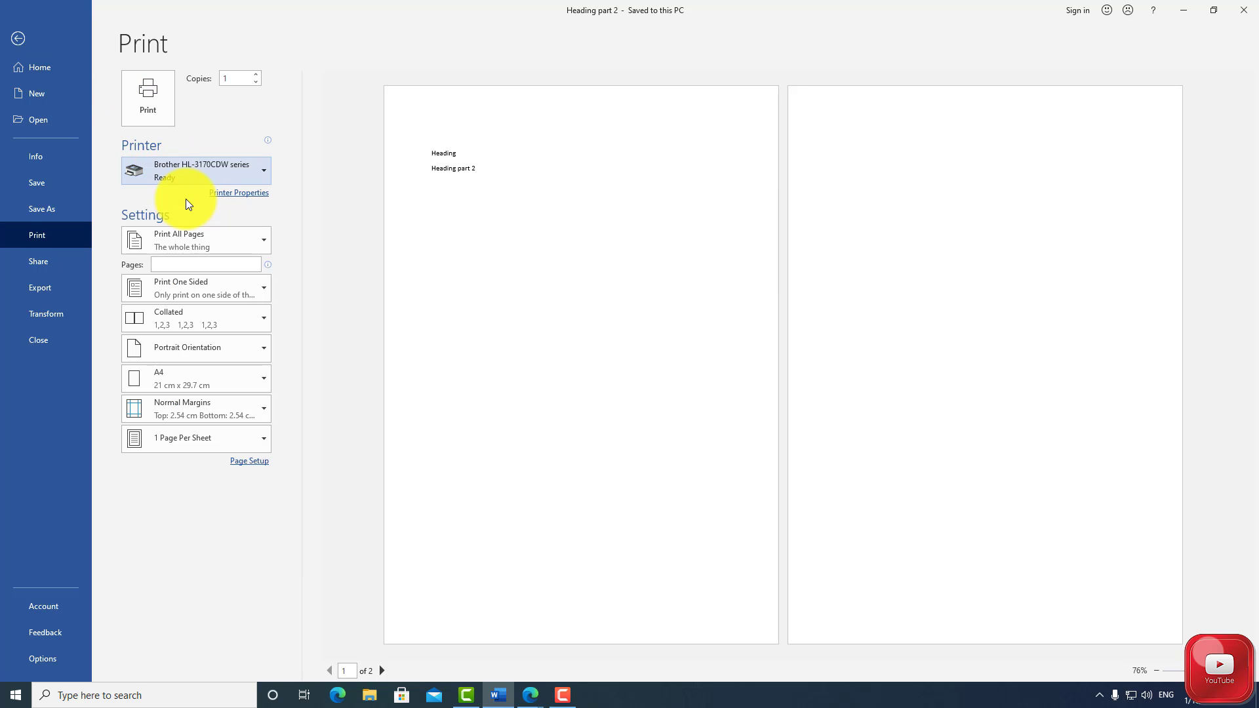
left_click(227, 77)
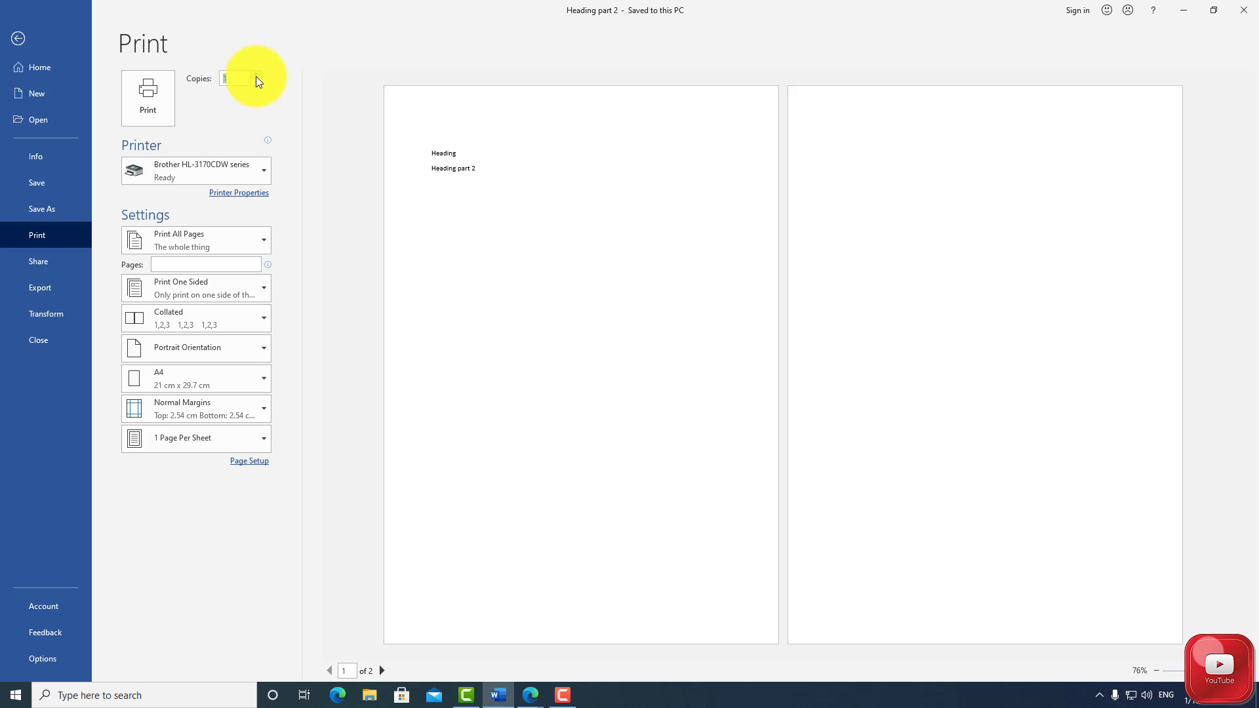
left_click(213, 124)
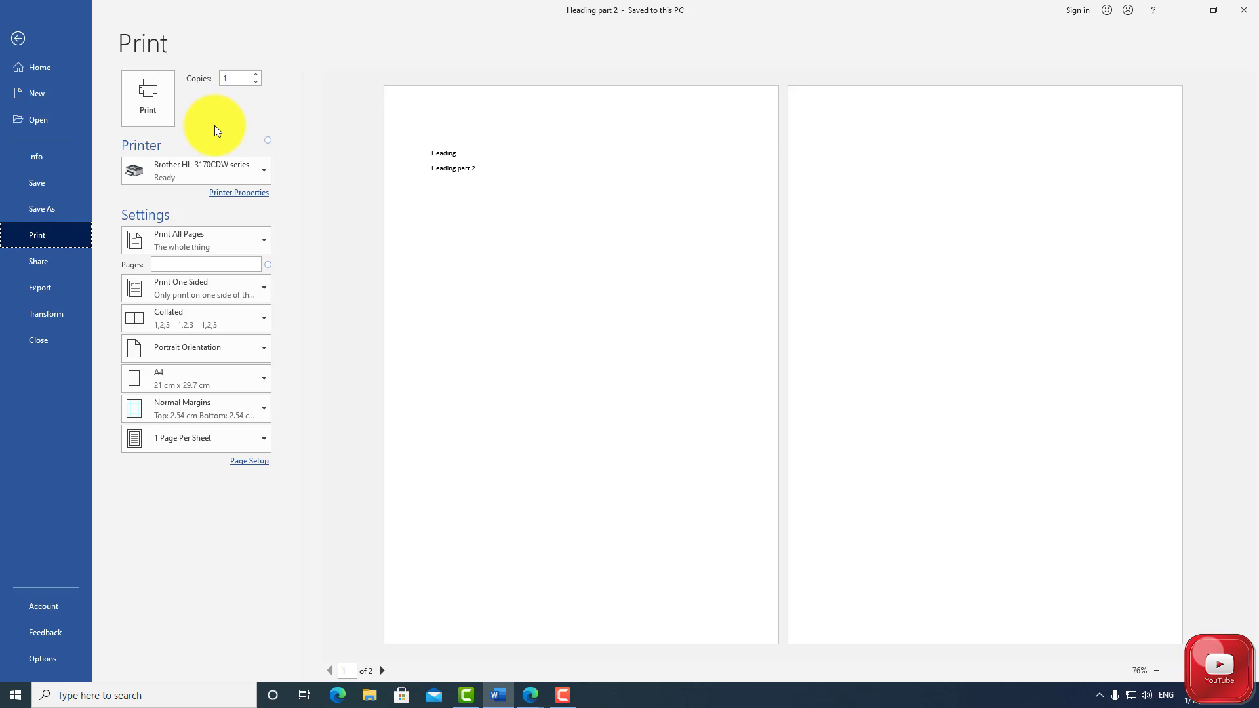
left_click(145, 94)
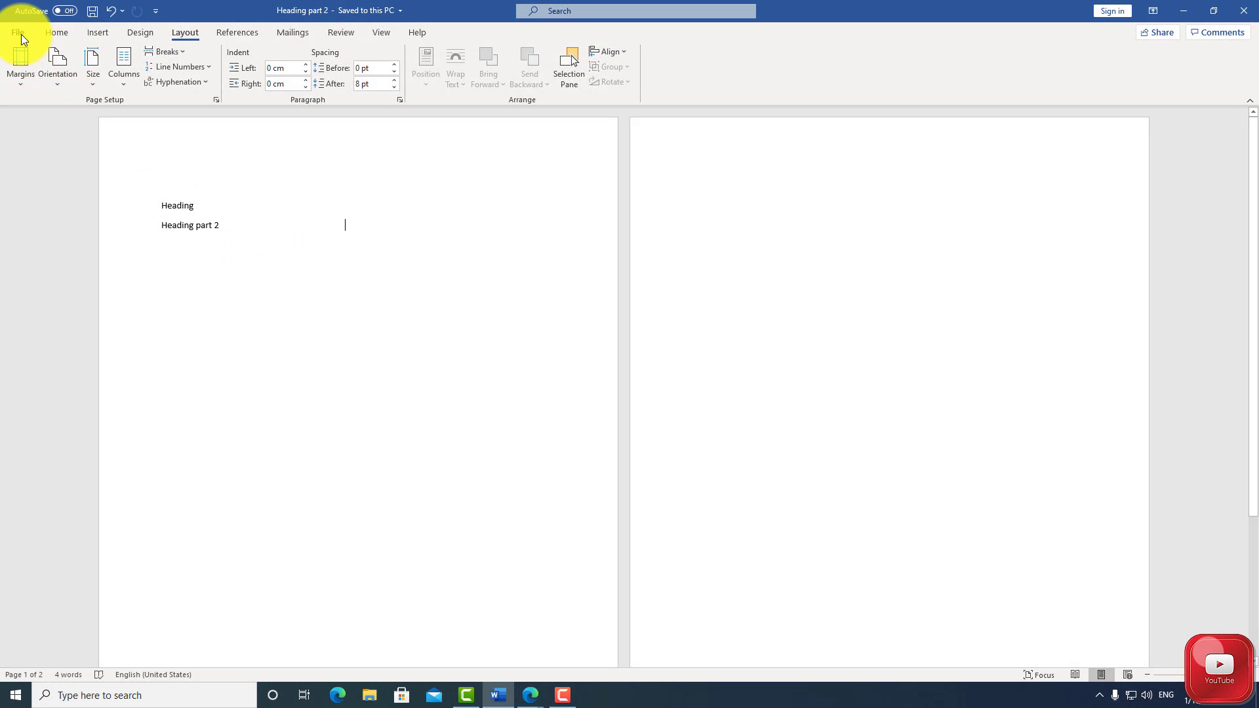
Open the document's sharing options and start signing in to share it through OneDrive
left_click(19, 33)
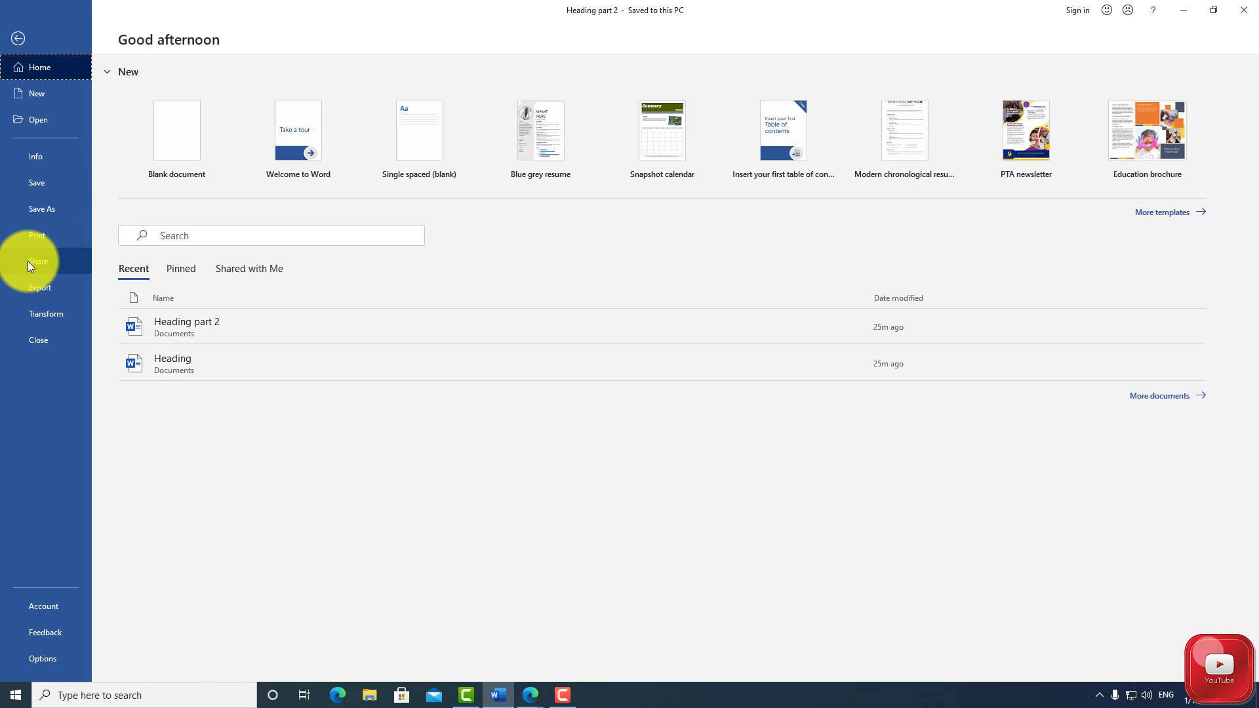
left_click(45, 262)
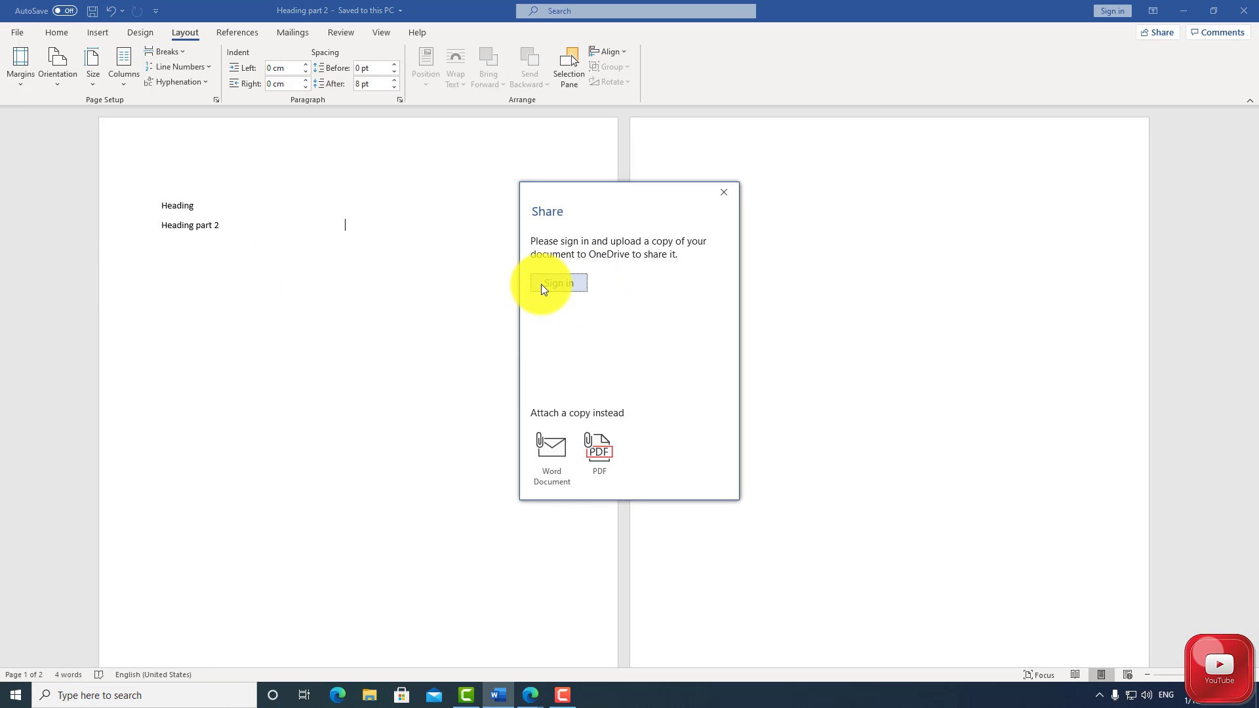
left_click(541, 284)
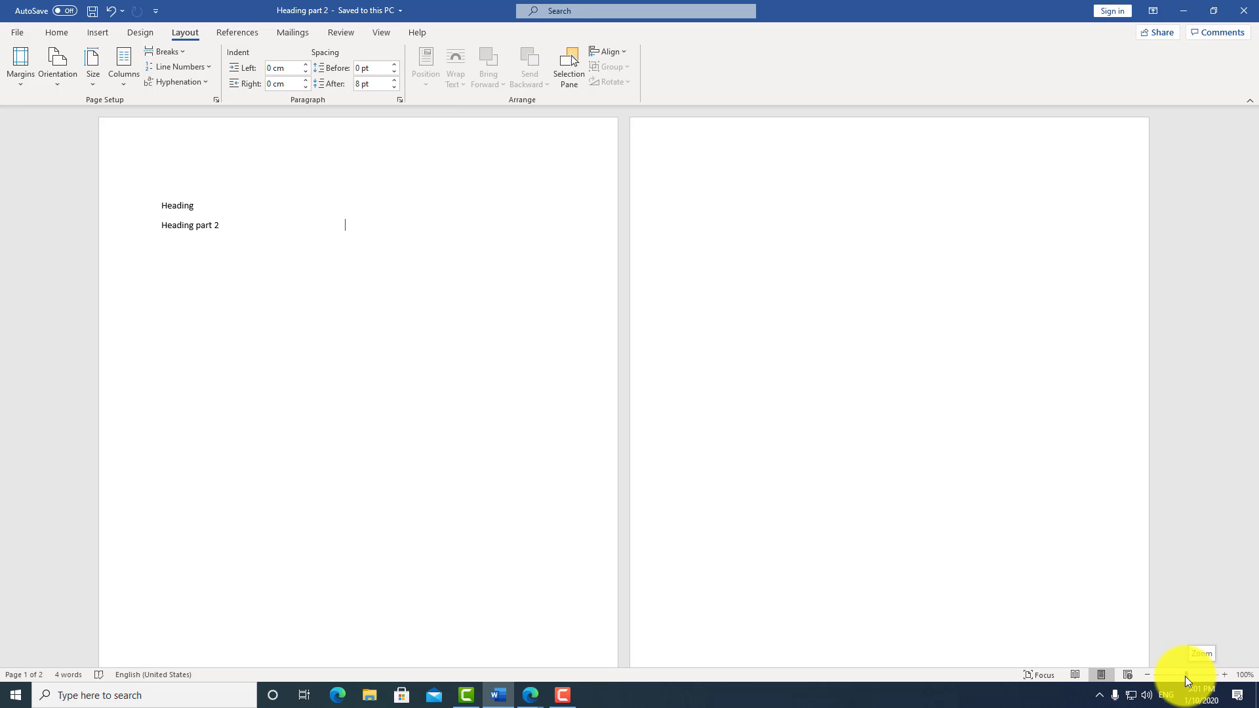
Zoom the document out until both whole pages fit, and zoom back in to view the first page enlarged
left_click_drag(1185, 676, 1183, 679)
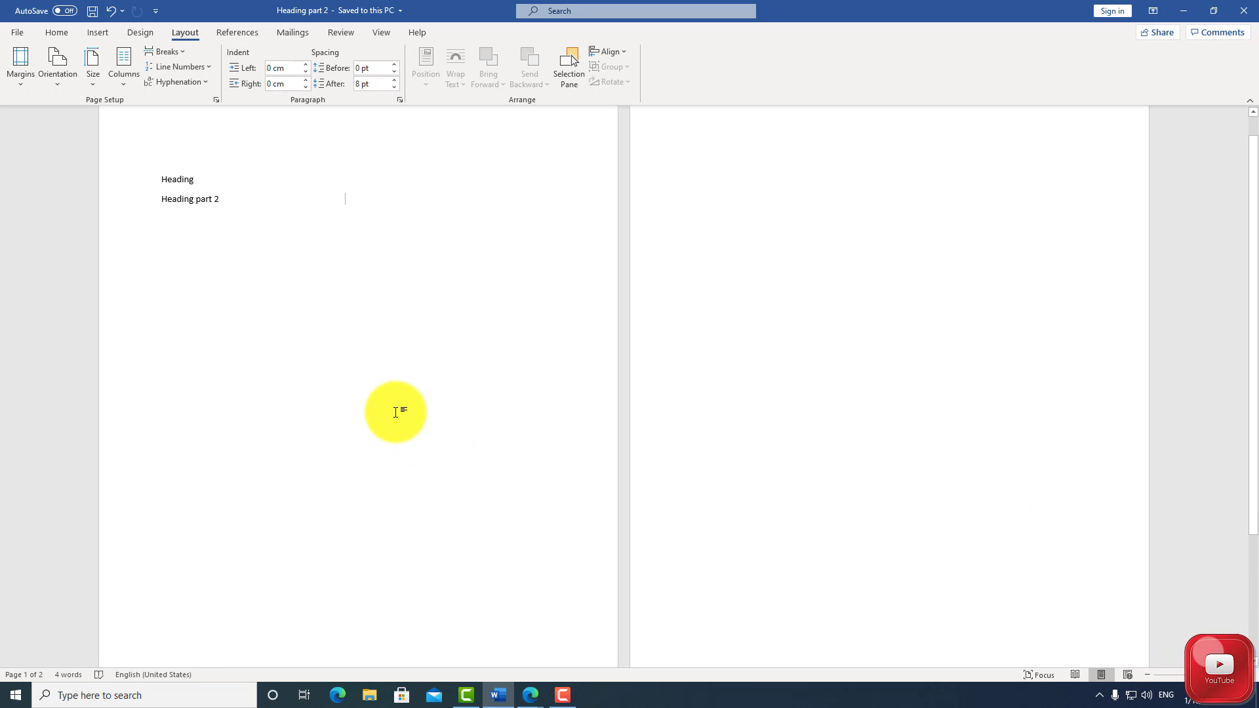
key("ctrl")
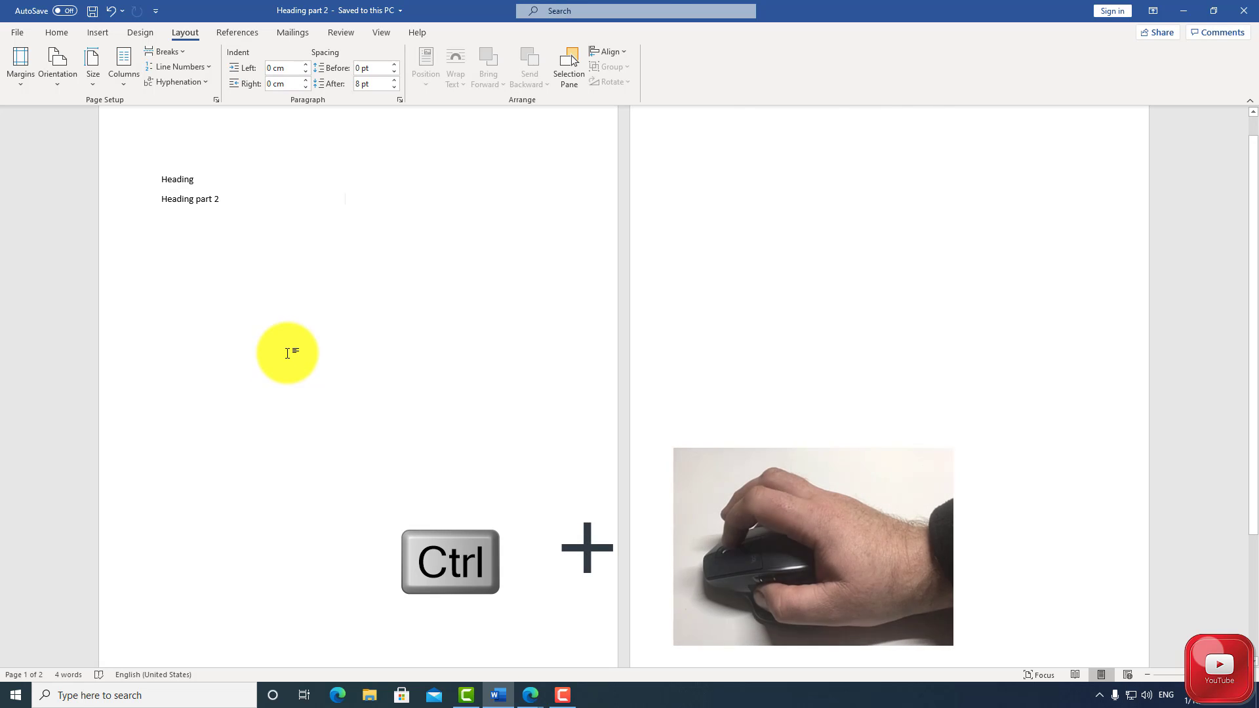
scroll(287, 353, "down", 3, "ctrl")
scroll(287, 354, "down", 2, "ctrl")
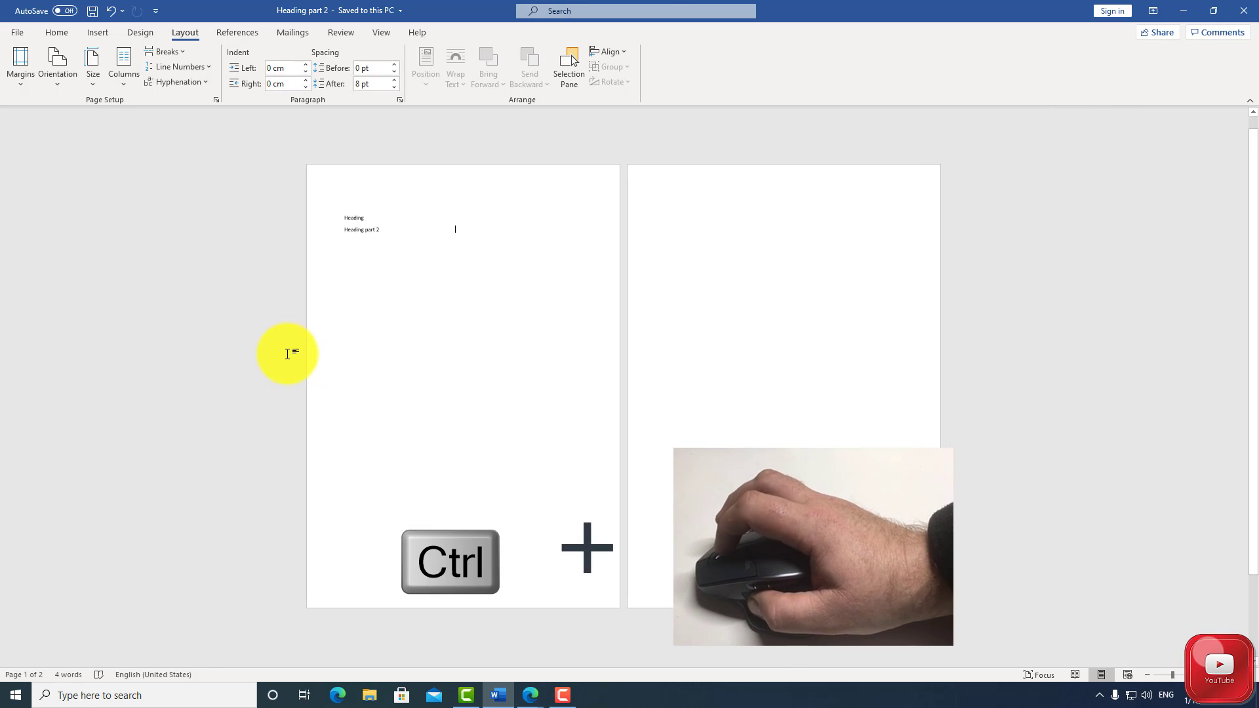
scroll(287, 353, "up", 5, "ctrl")
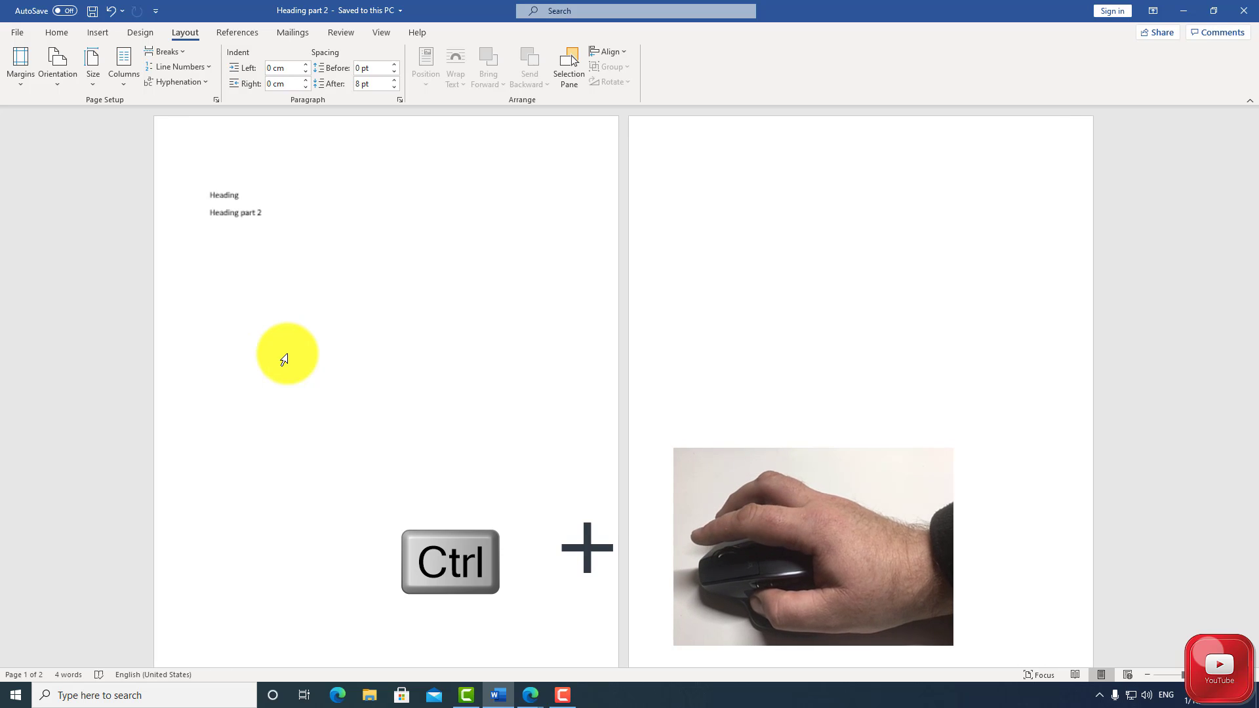
scroll(287, 354, "up", 2, "ctrl")
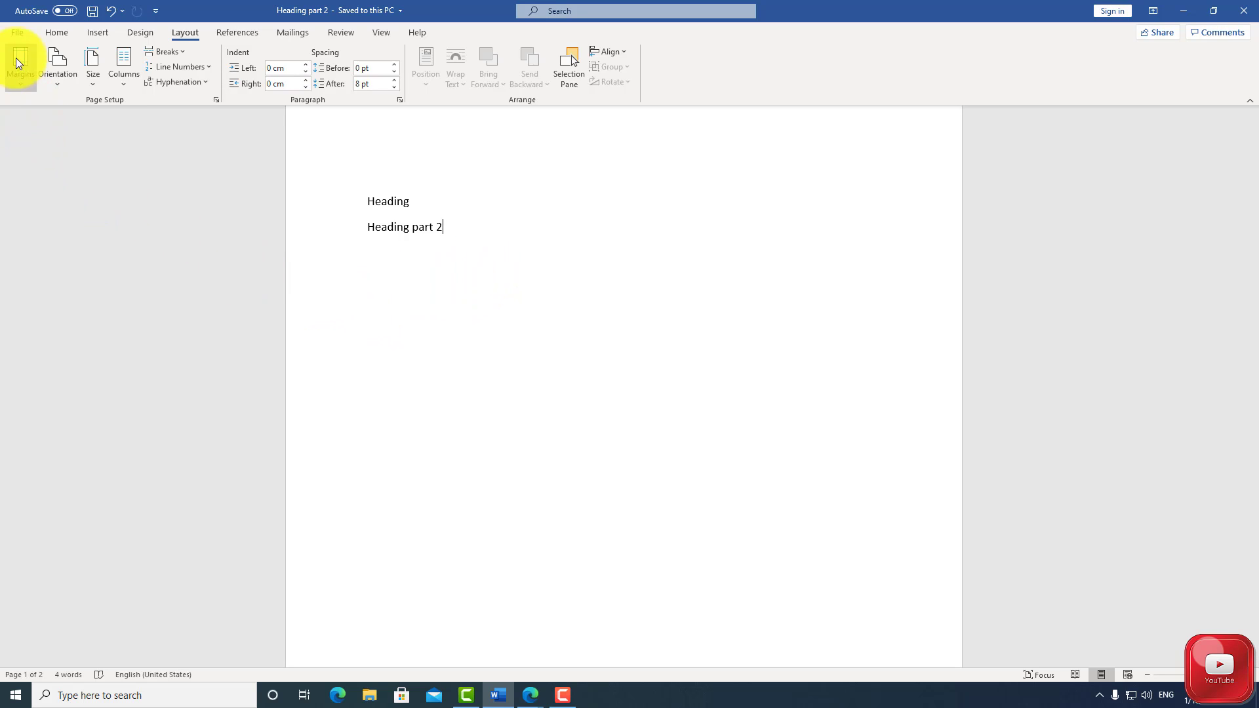
Browse for a file to open, and search the Documents folder for "Heading"
left_click(17, 33)
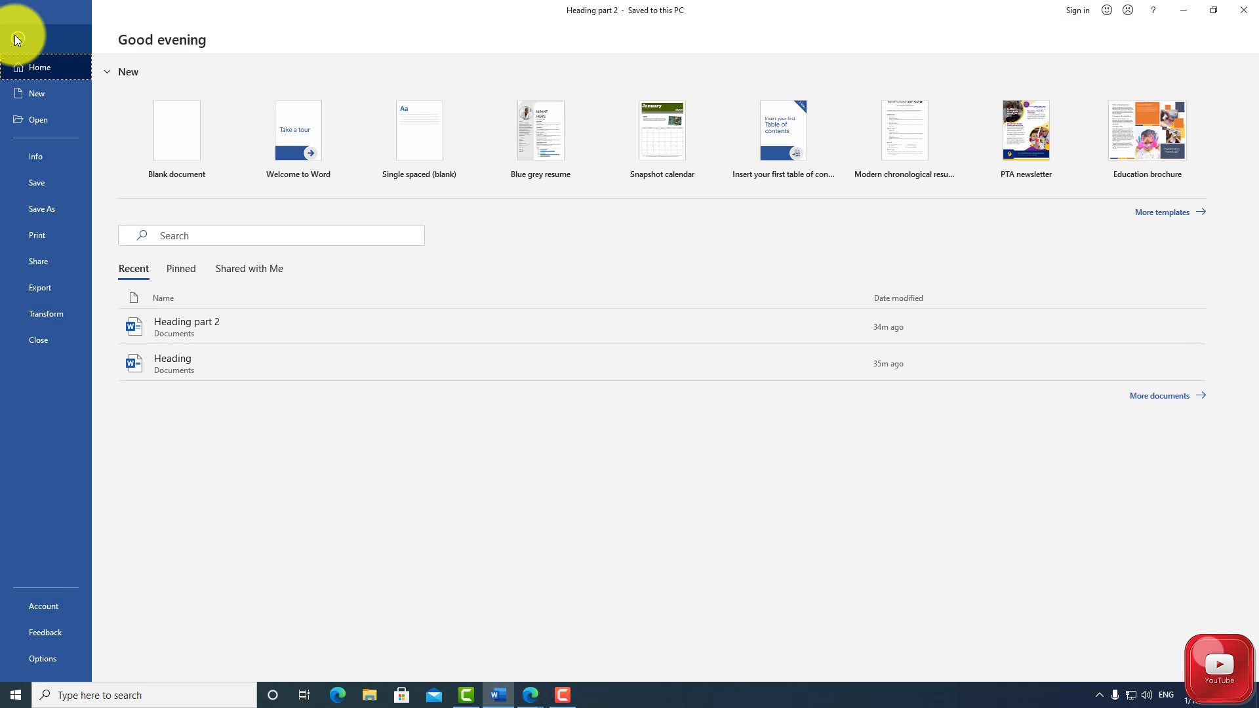
left_click(41, 121)
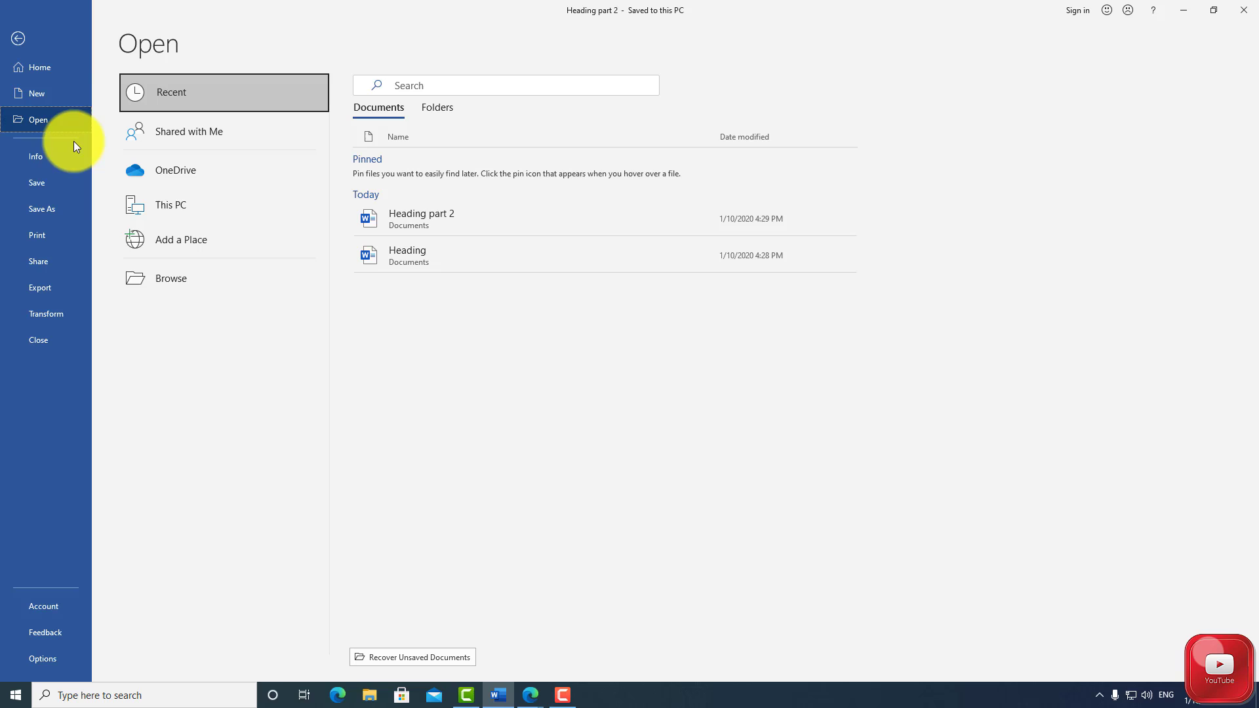
left_click(187, 280)
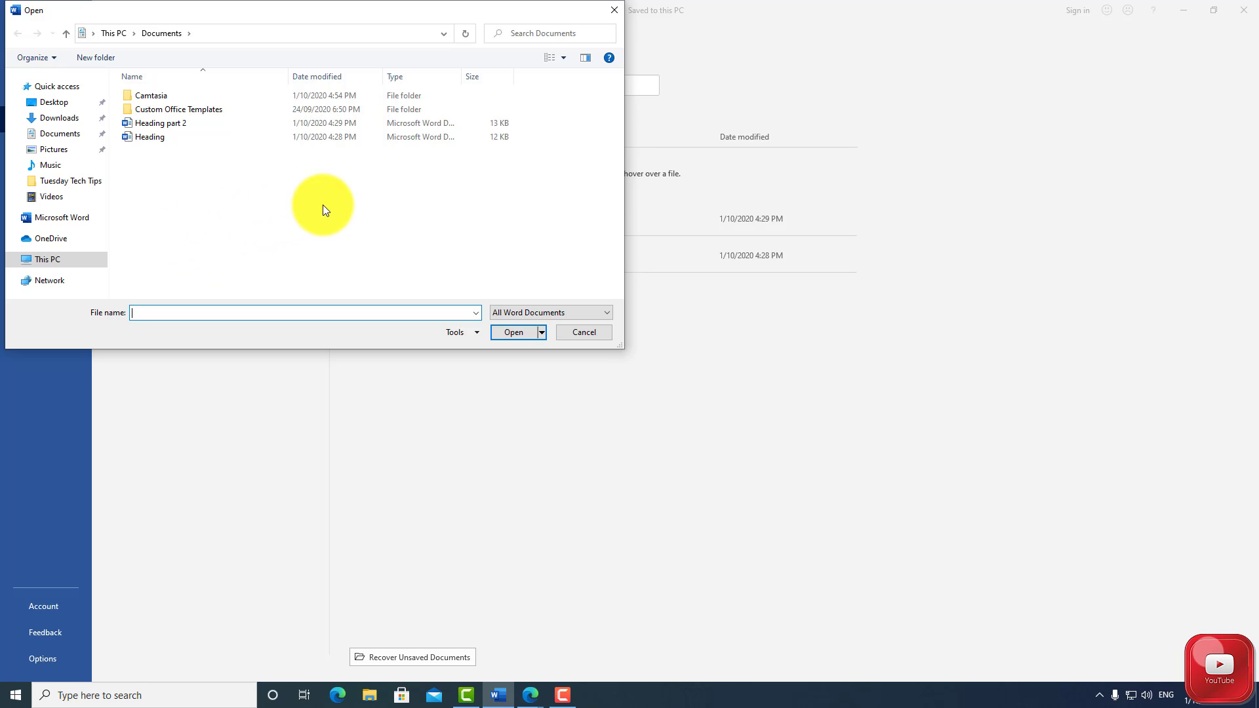
left_click(523, 34)
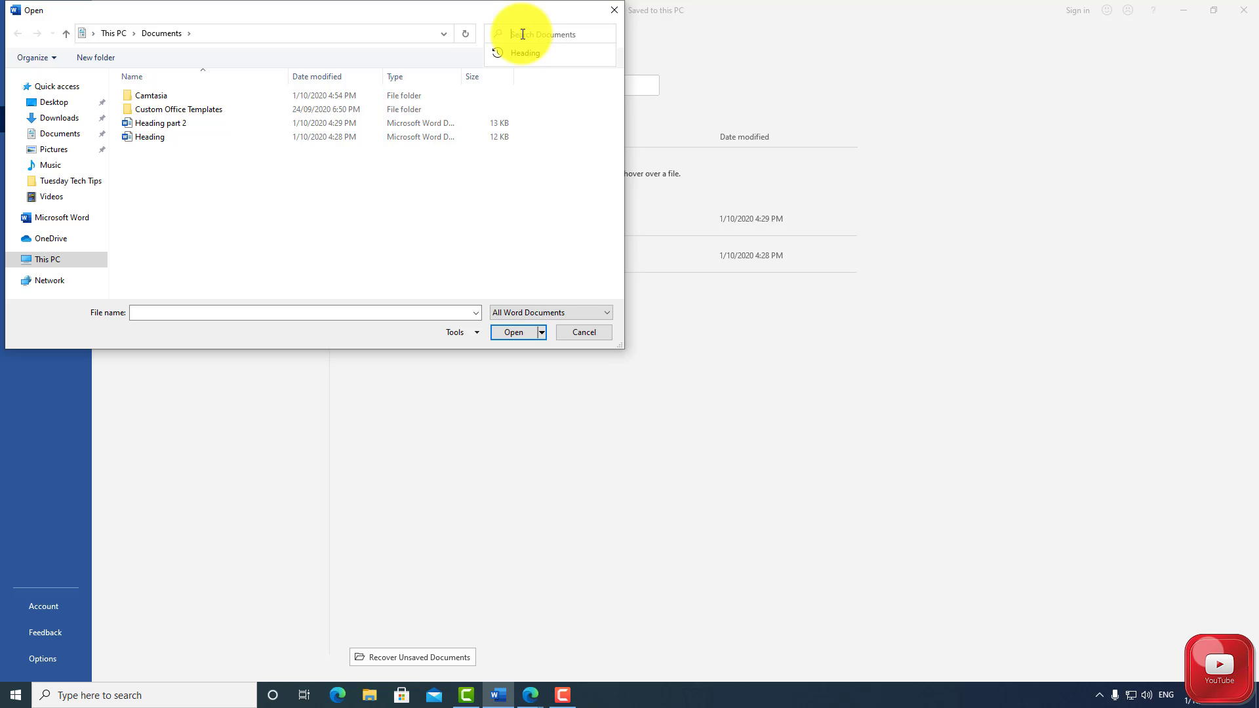
type("Hea")
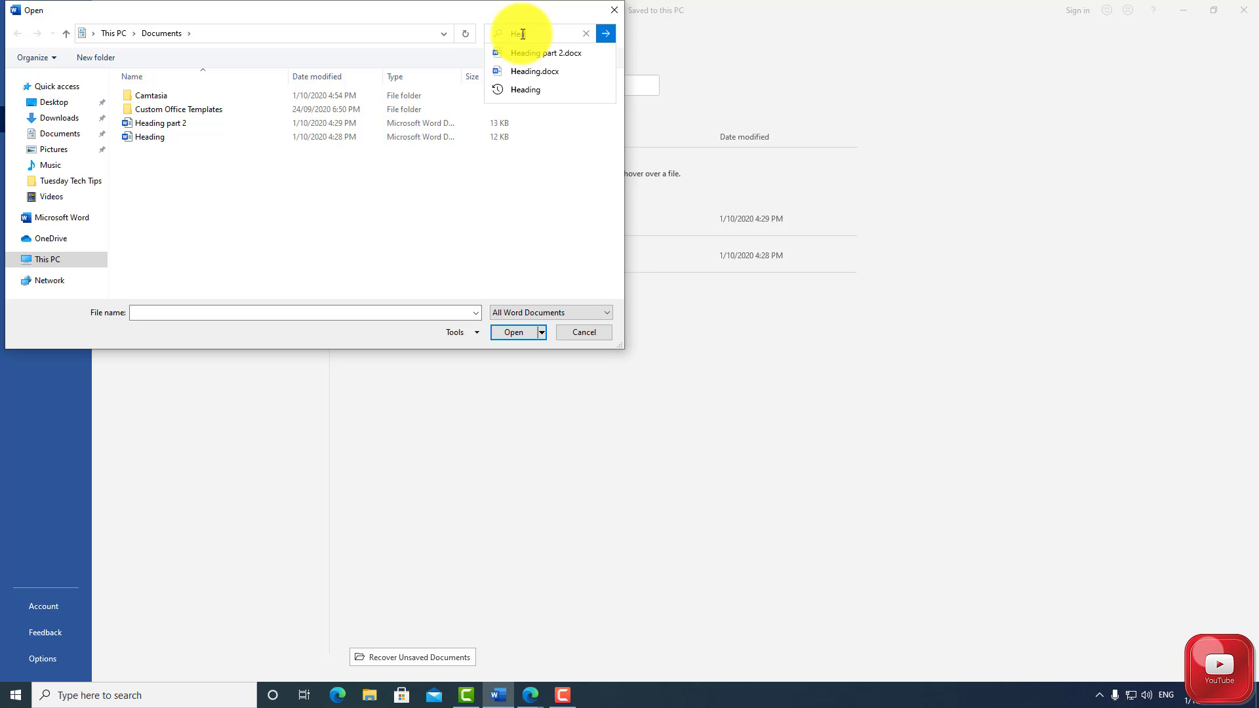
type("ding")
key("Return")
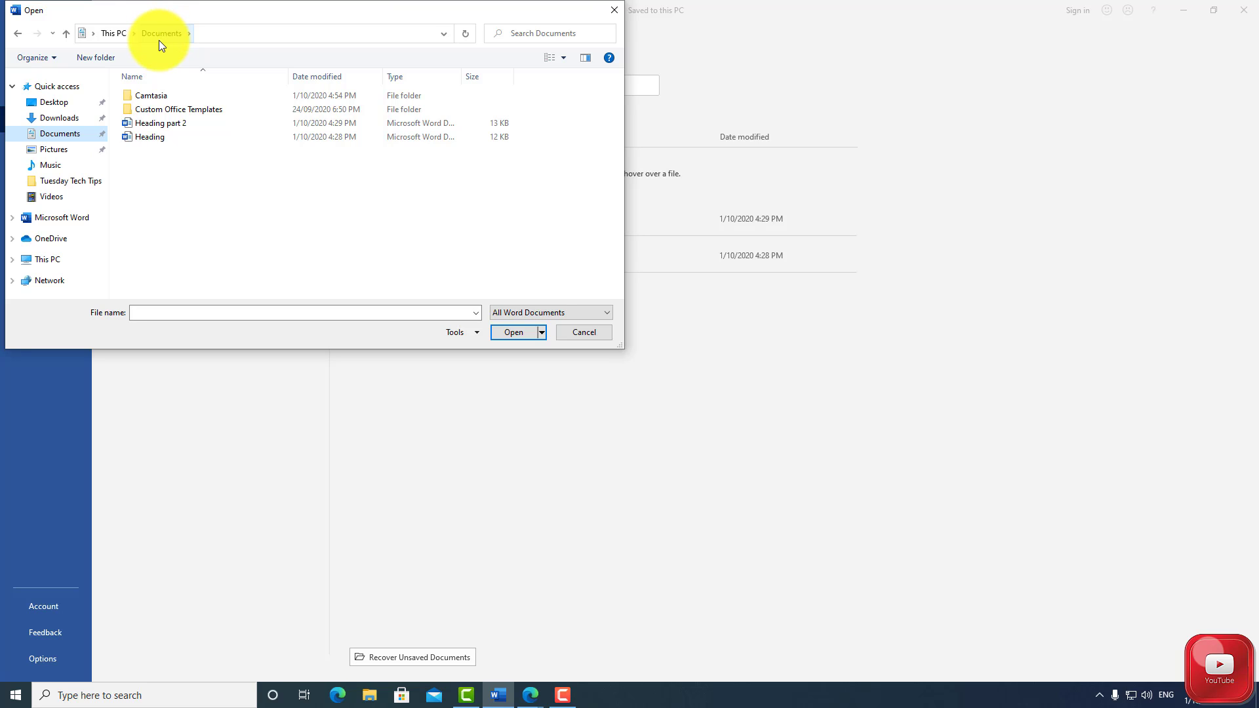
Look through the This PC and Pictures locations, and select the Heading file in Documents for opening
left_click(105, 31)
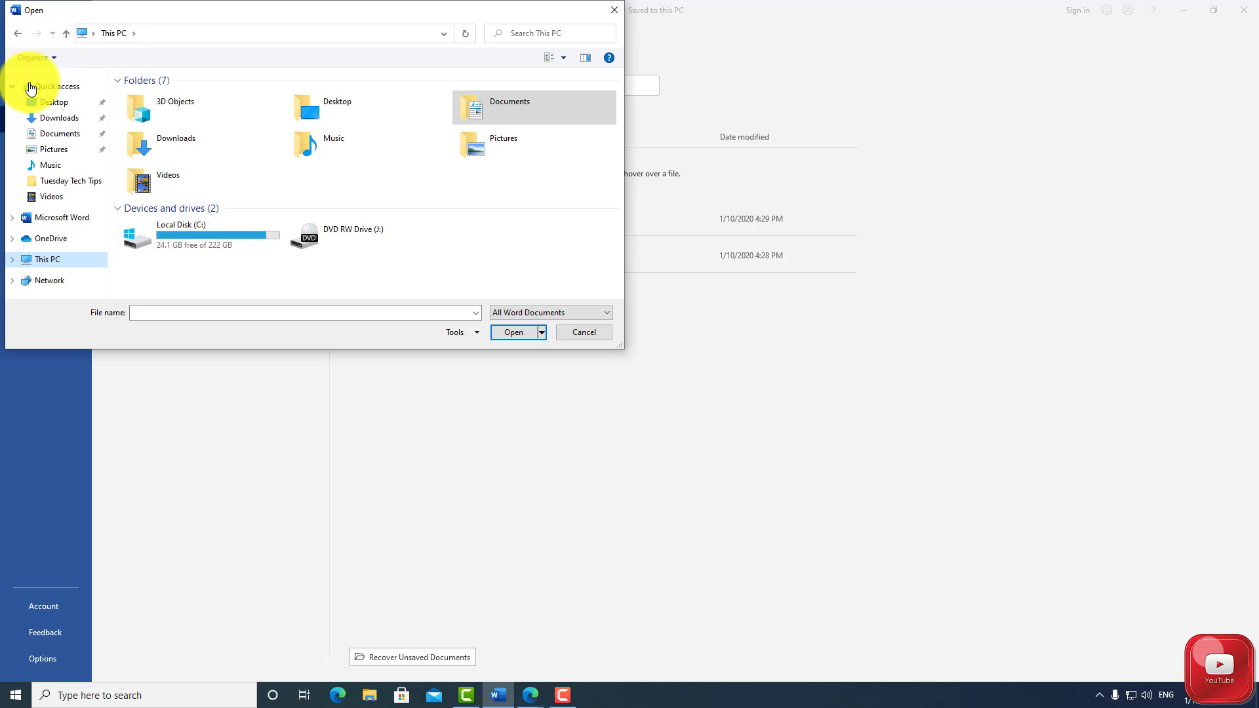
left_click(49, 134)
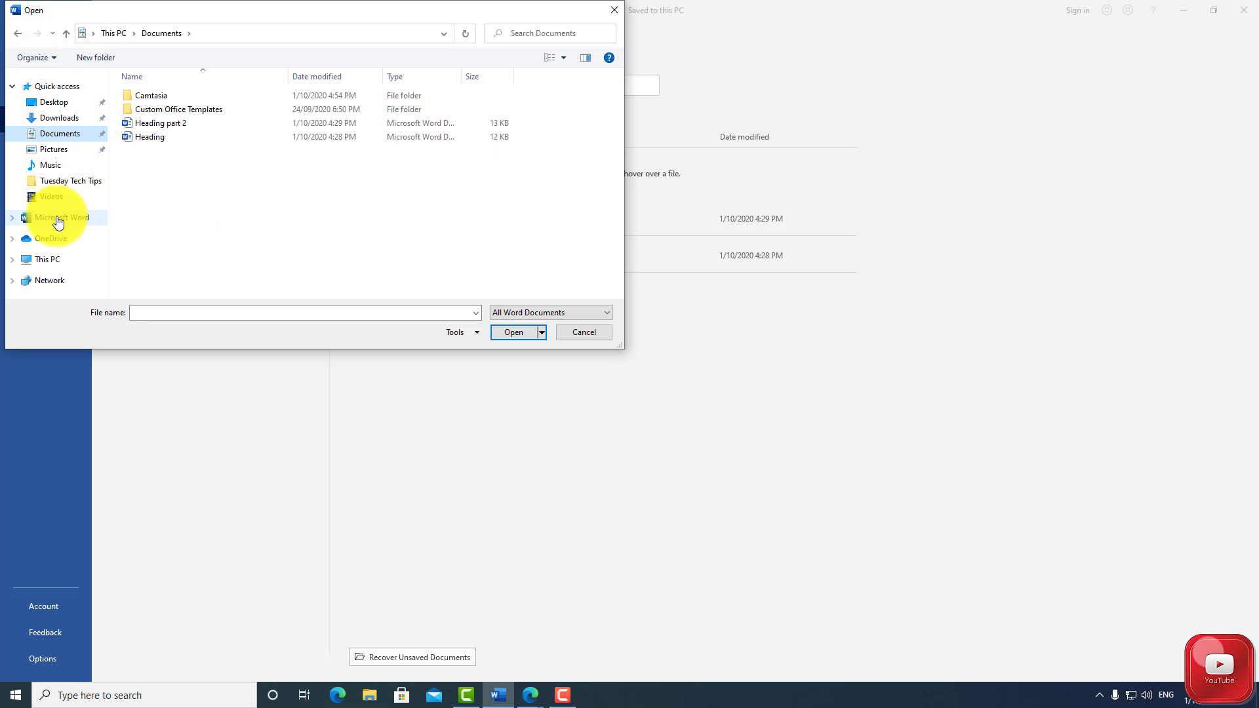
left_click(54, 150)
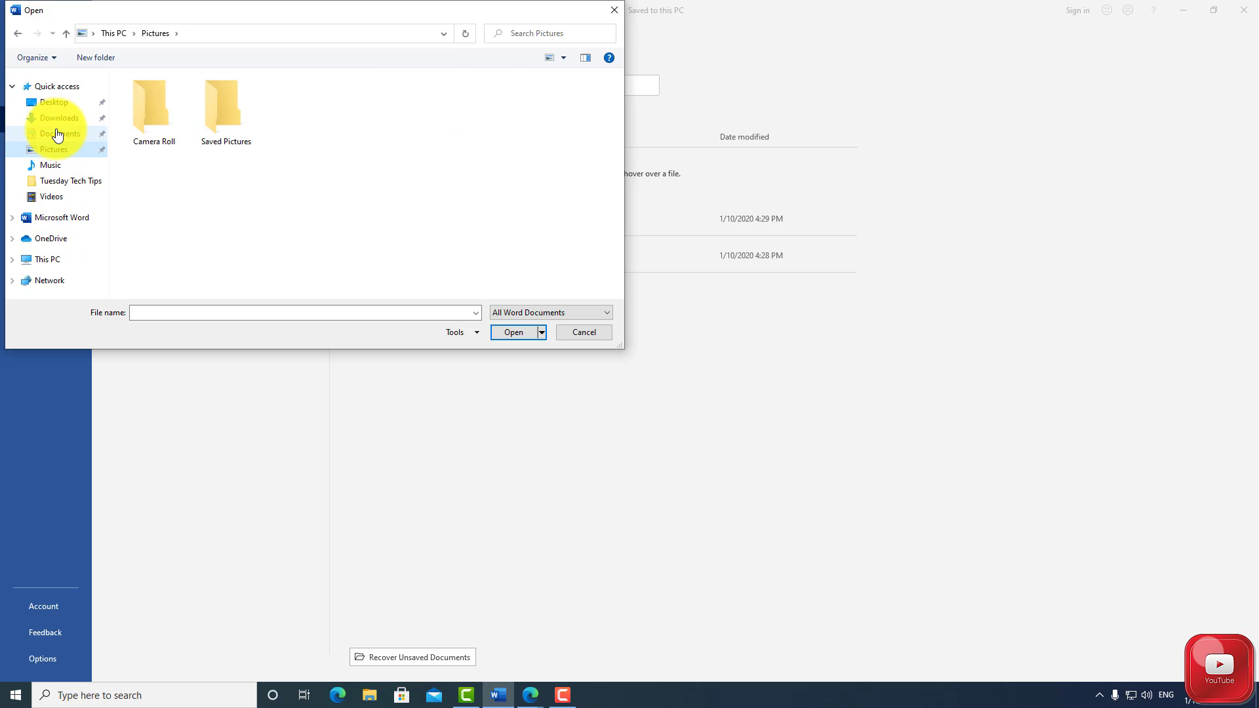
left_click(53, 134)
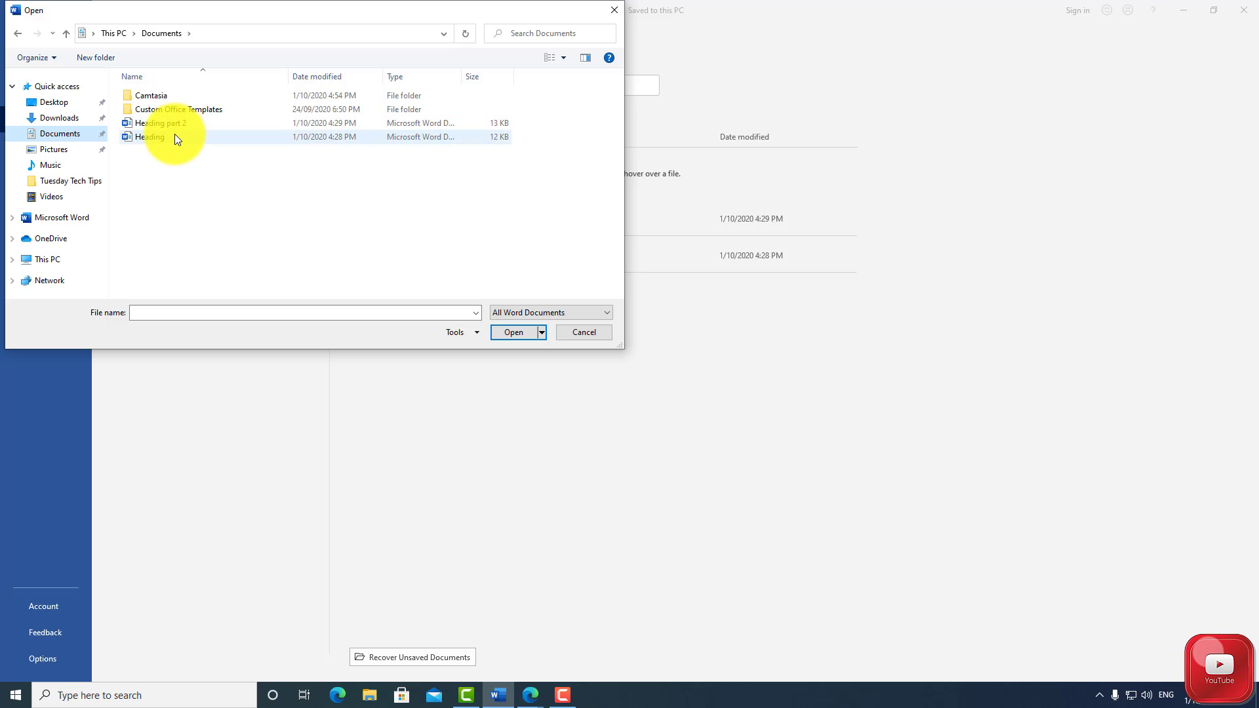
left_click(175, 137)
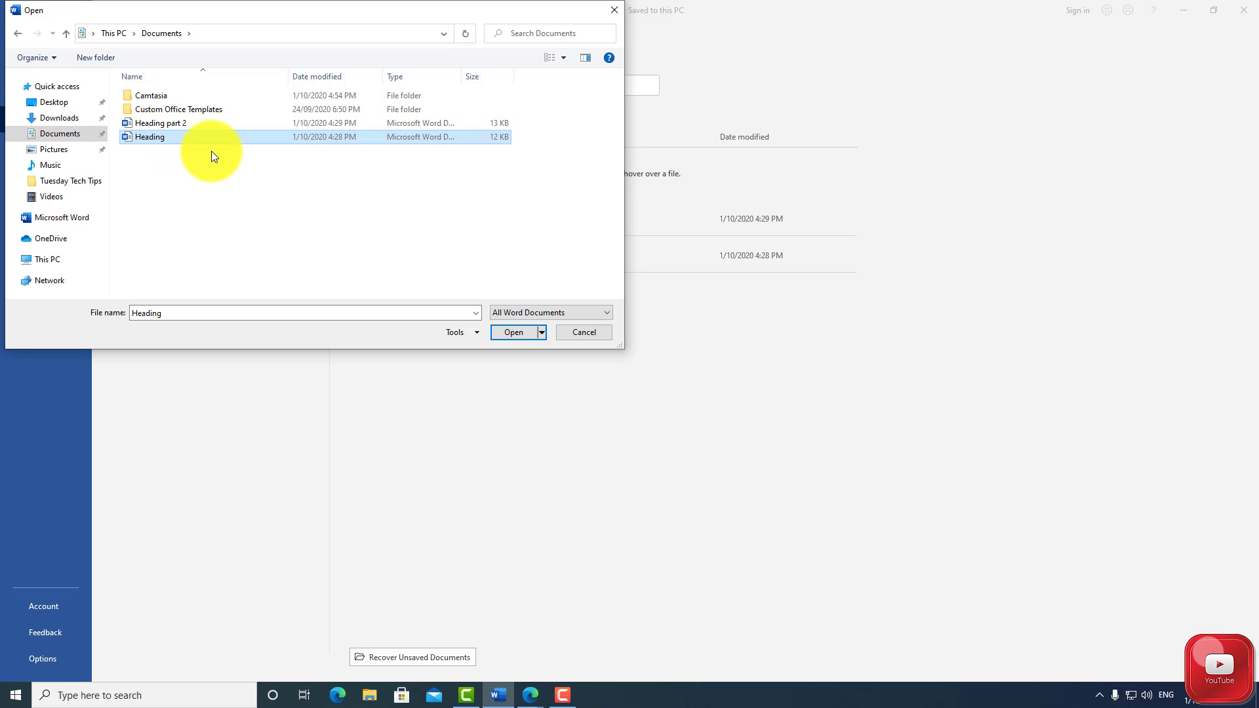